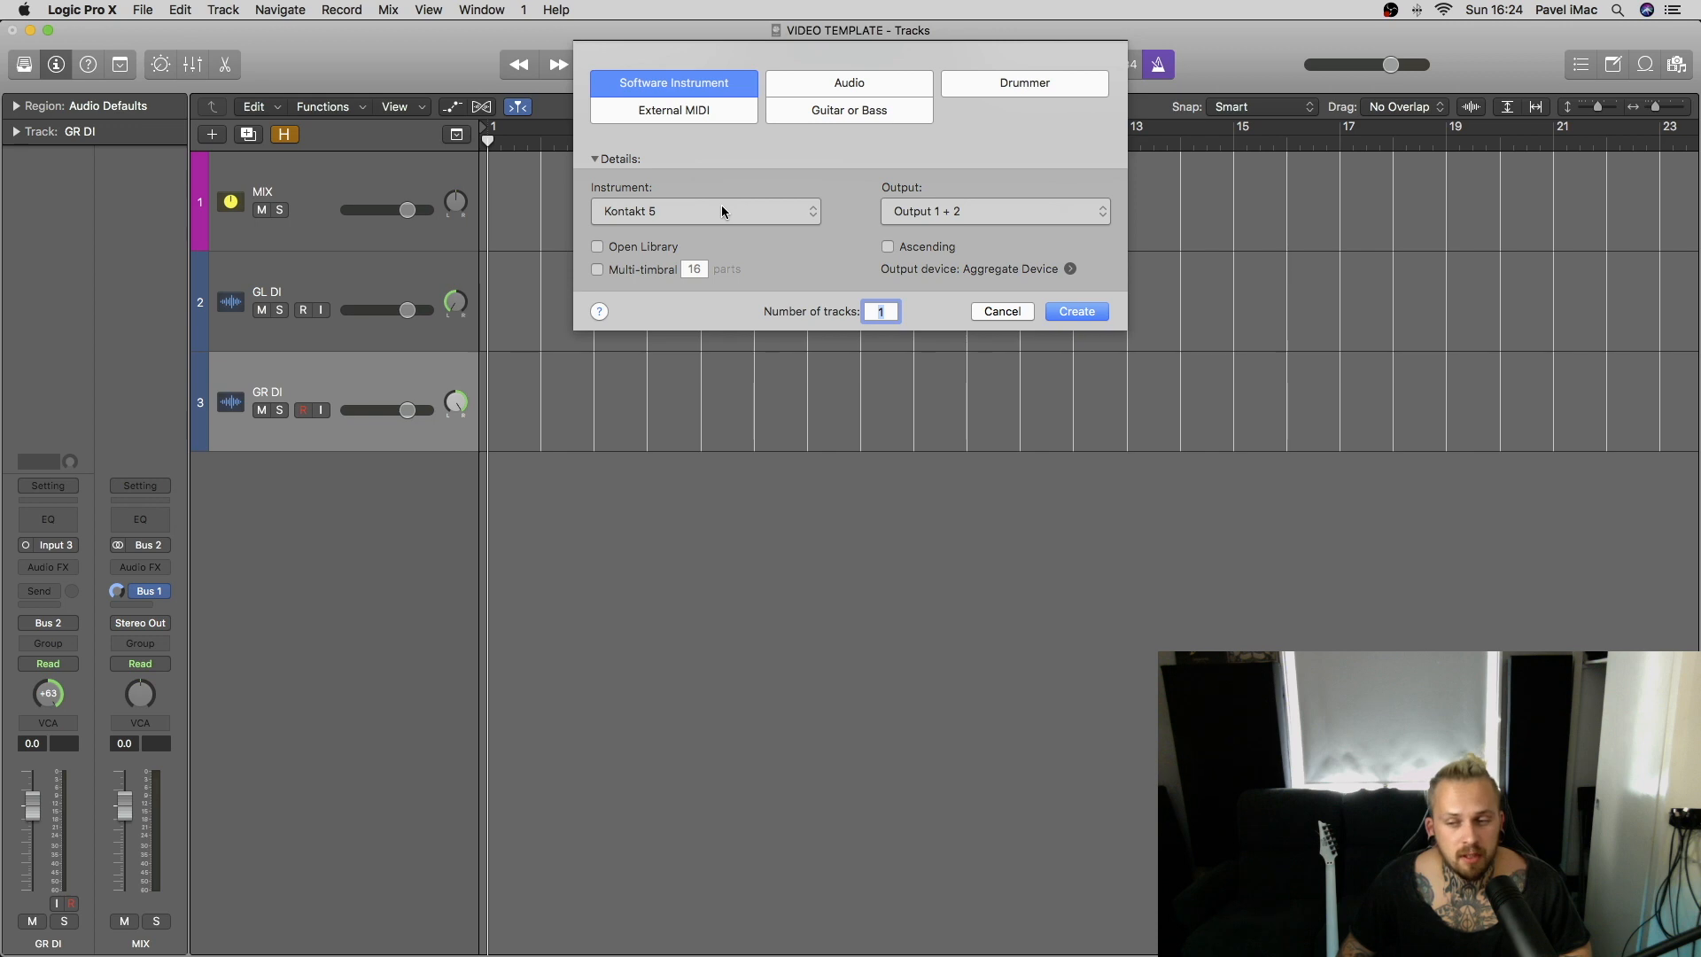
Create a new software instrument track that uses Native Instruments Kontakt 5 as its instrument
click(722, 207)
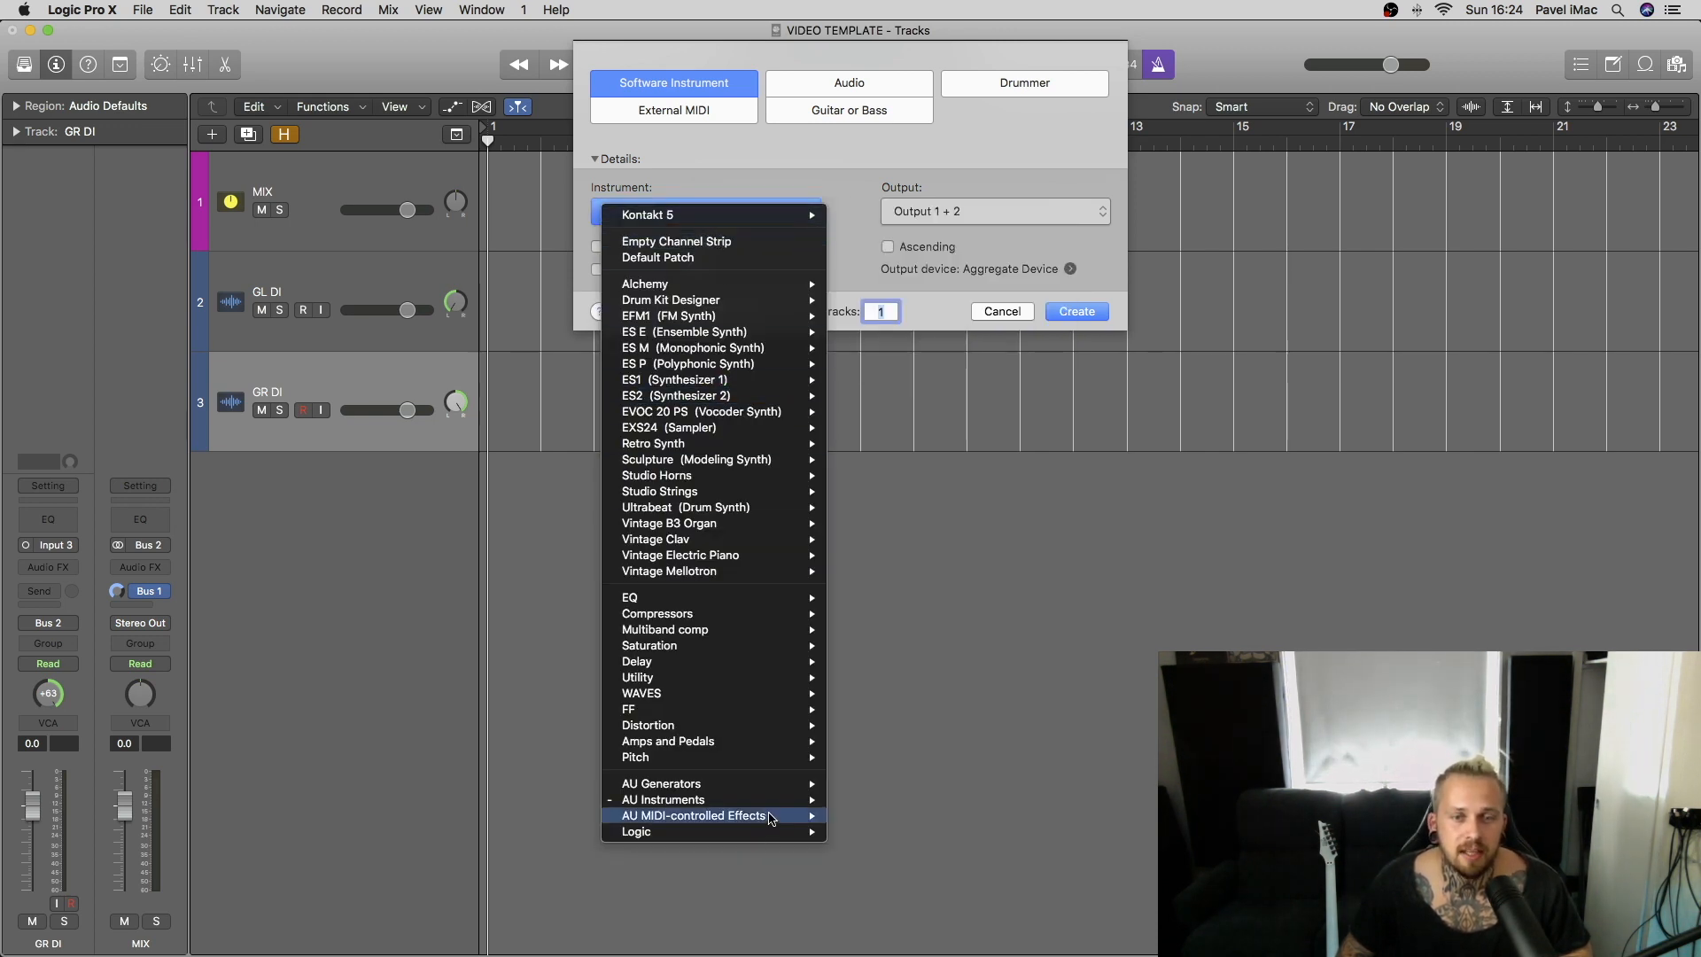
mouse_move(760, 802)
mouse_move(900, 846)
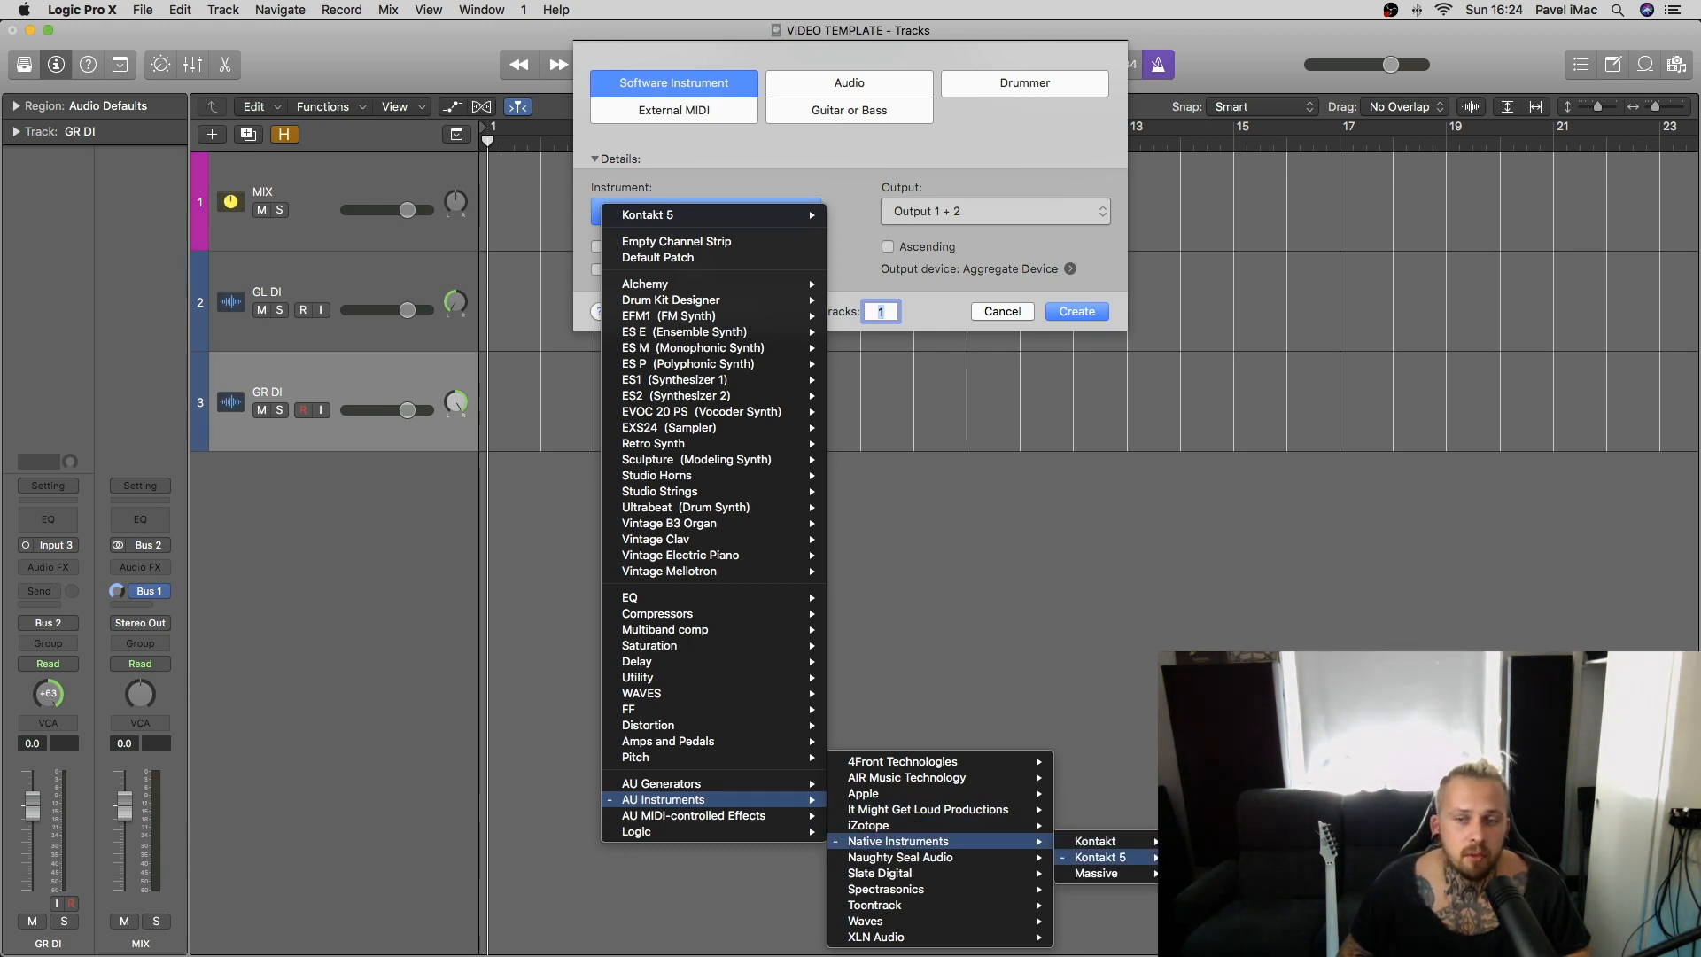
click(1099, 857)
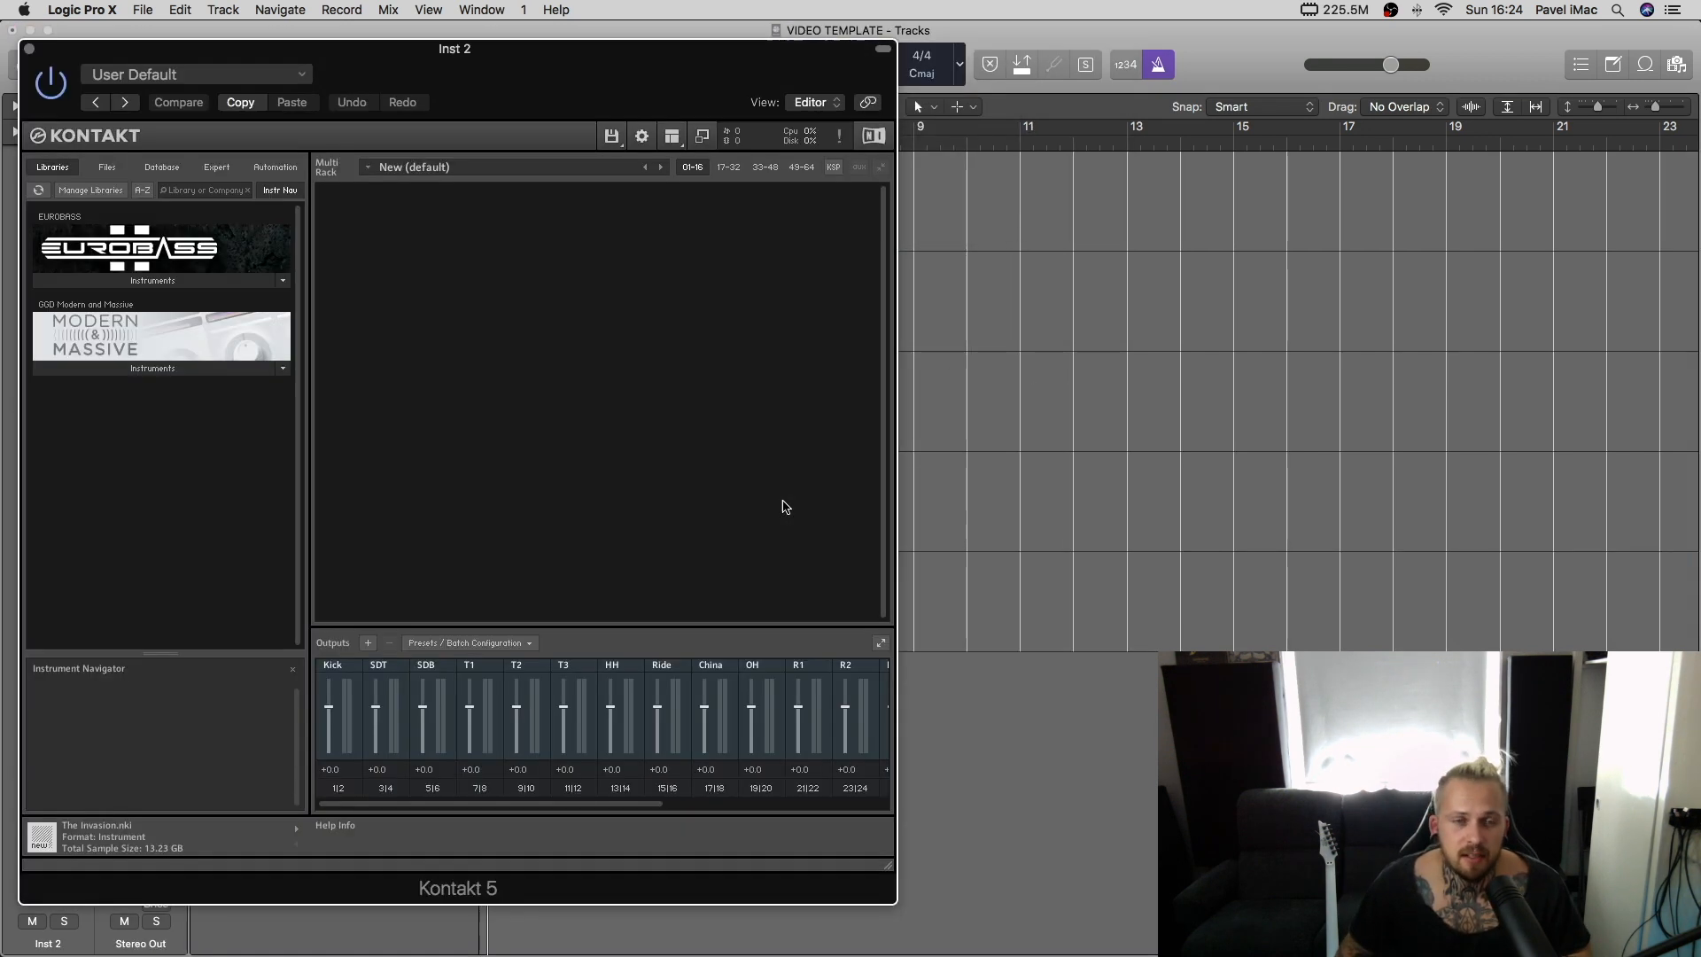
Load the EUROBASS II instrument into Kontakt and toggle the power switch of its amplifier
click(158, 282)
drag(93, 302, 478, 311)
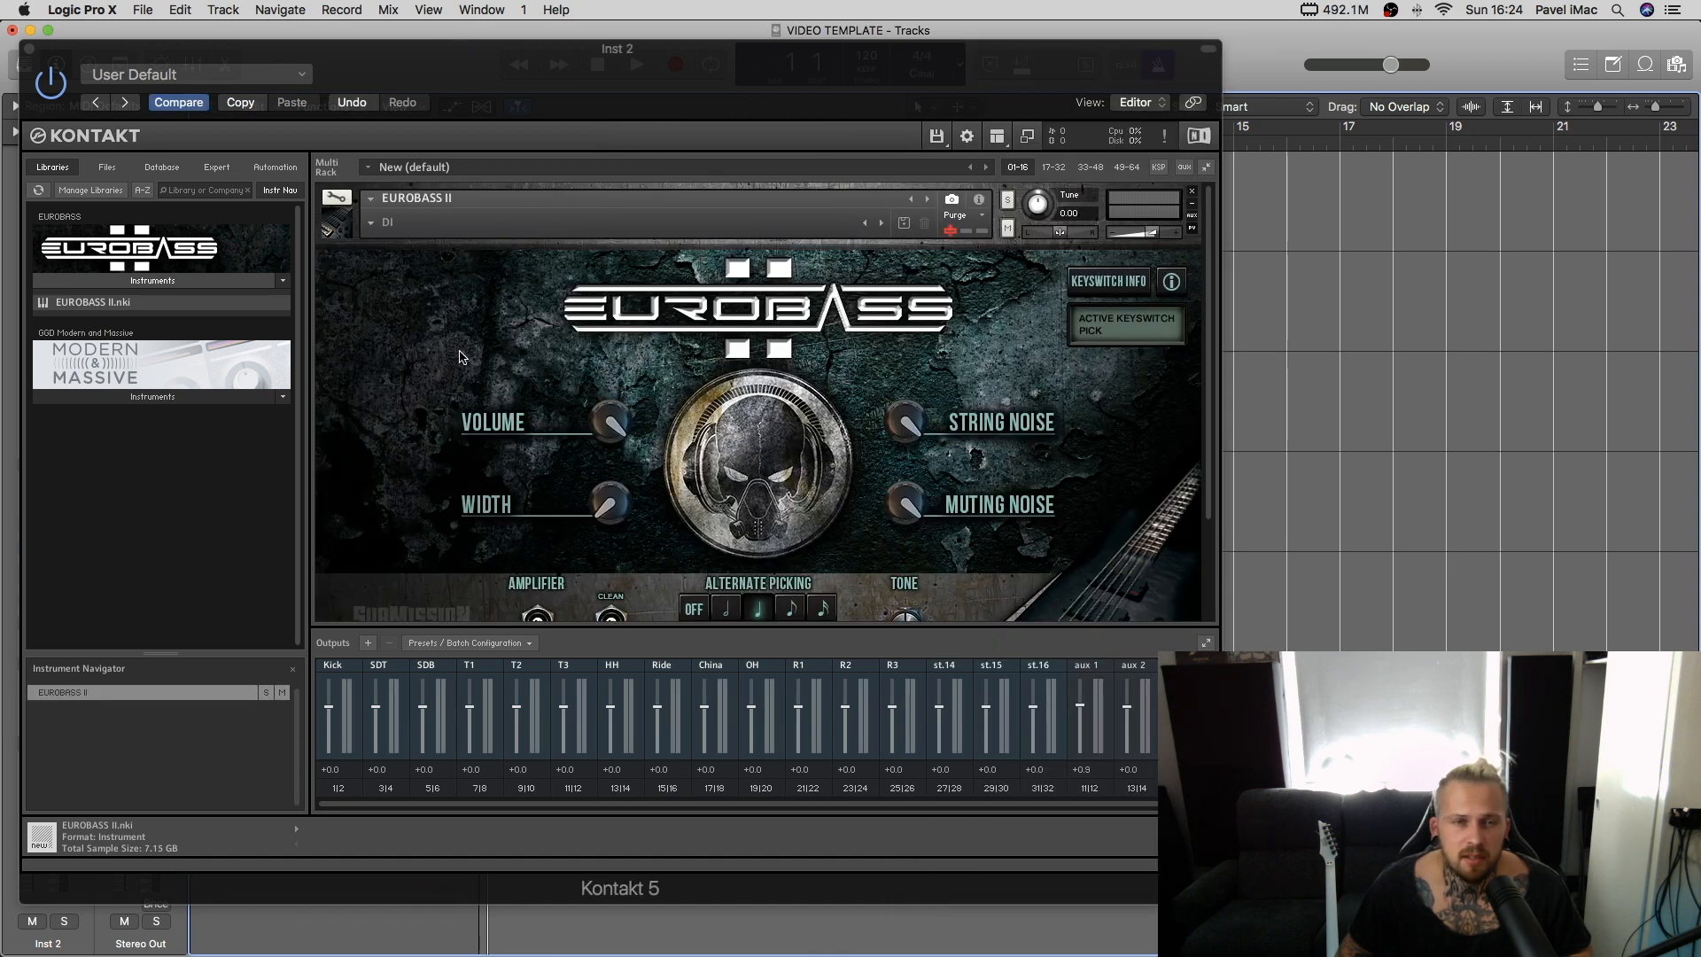
scroll(459, 359, down, 3)
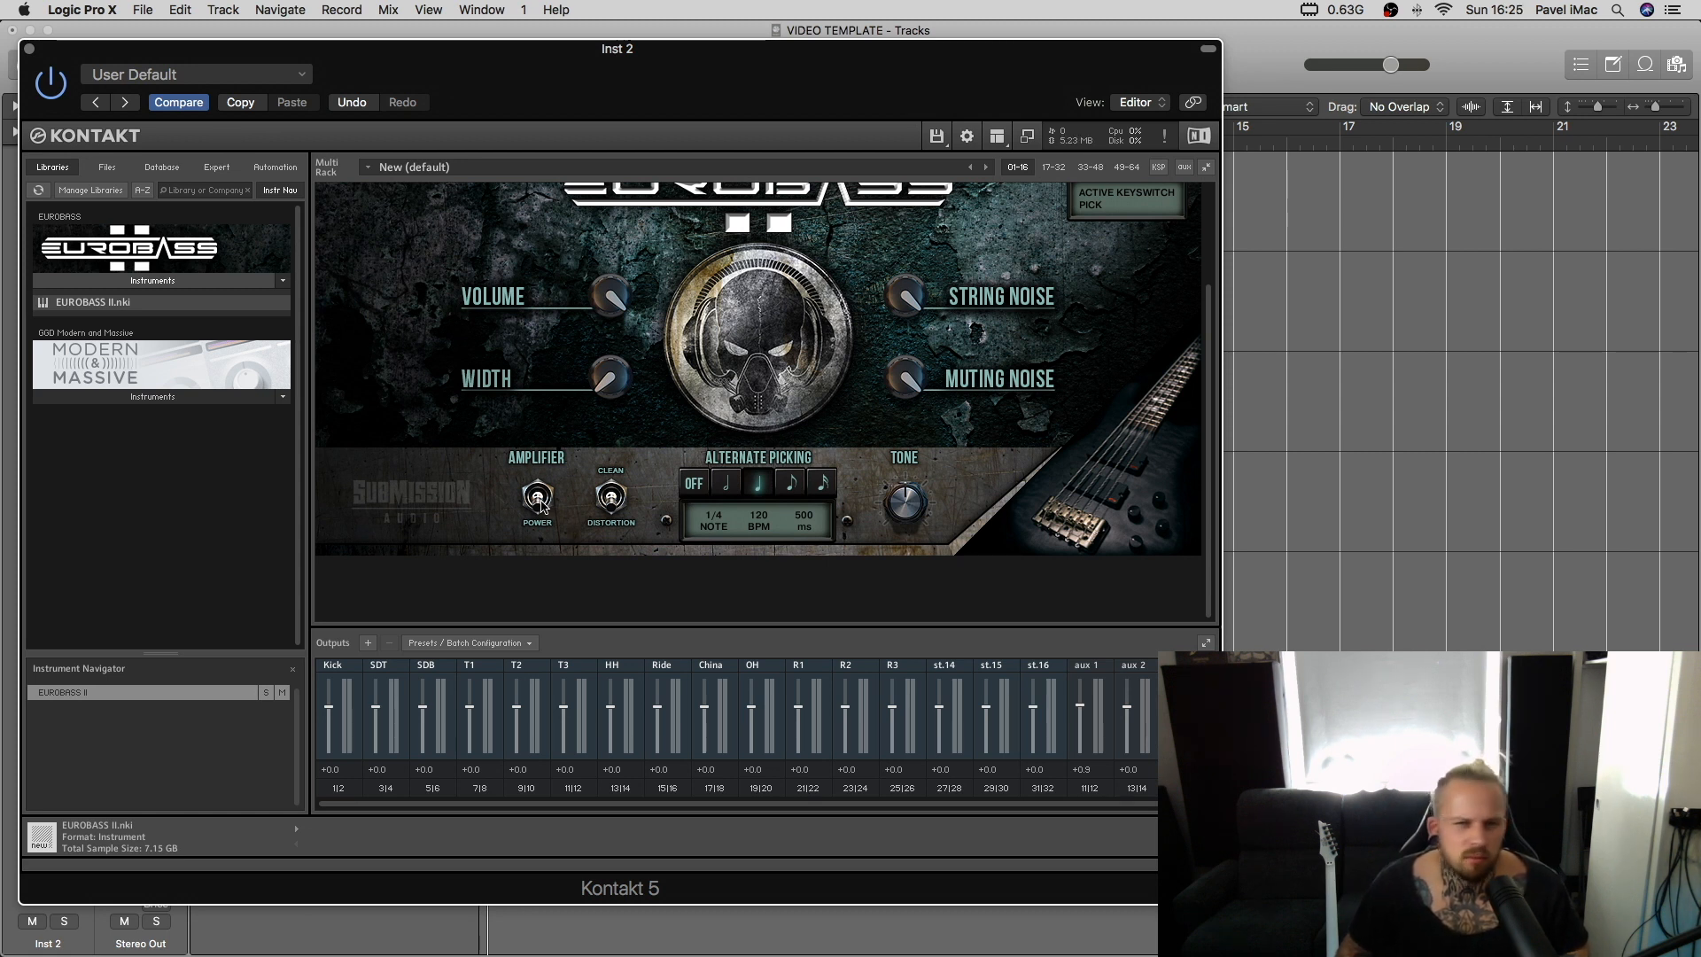
click(538, 498)
scroll(529, 611, up, 1)
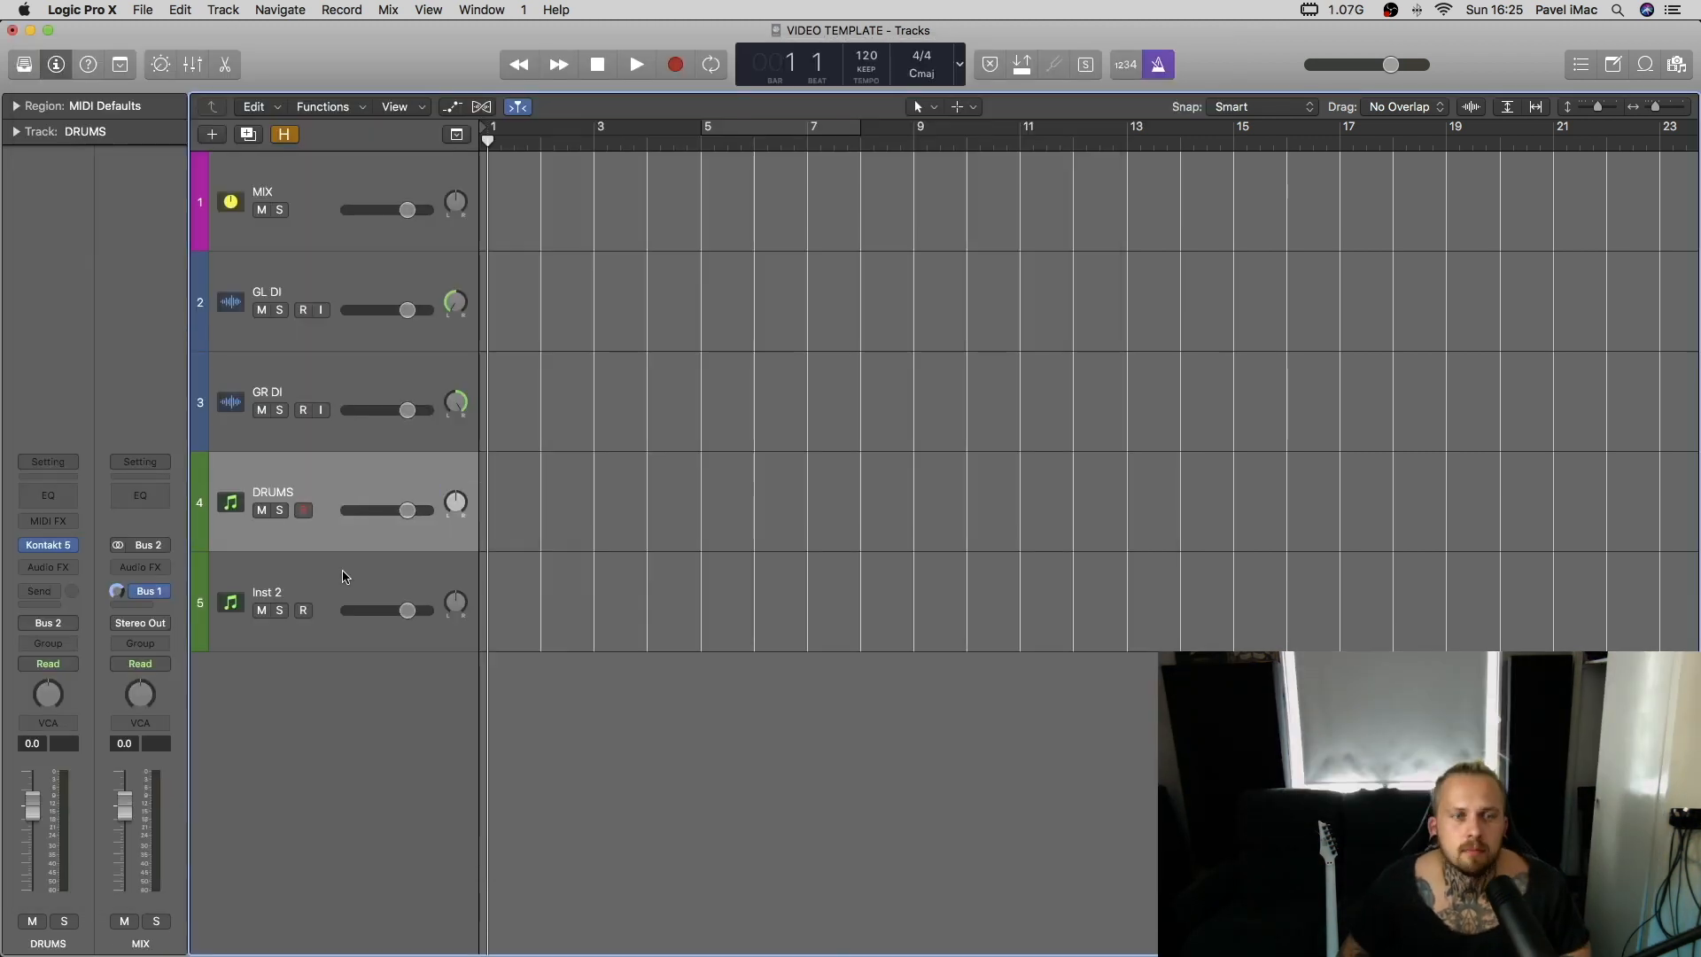
Insert the mono STL Tonality - Will Putney plug-in on the GL DI track and close its window
key(Down)
key(Up)
key(Up)
click(48, 567)
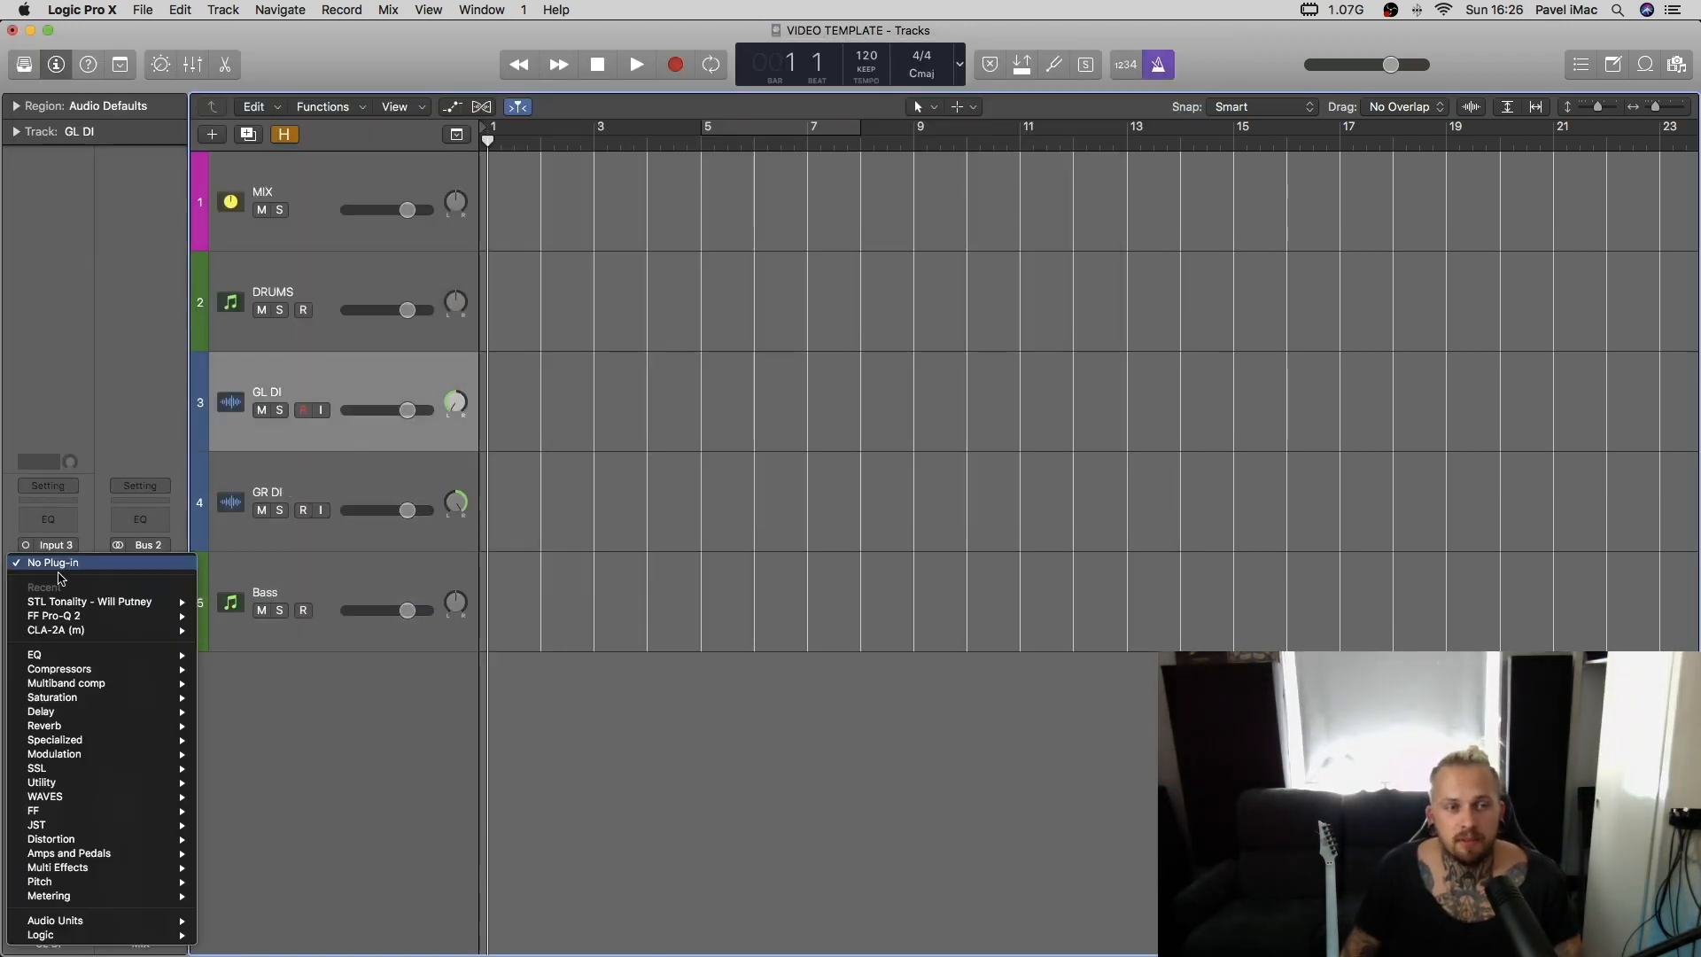
mouse_move(96, 605)
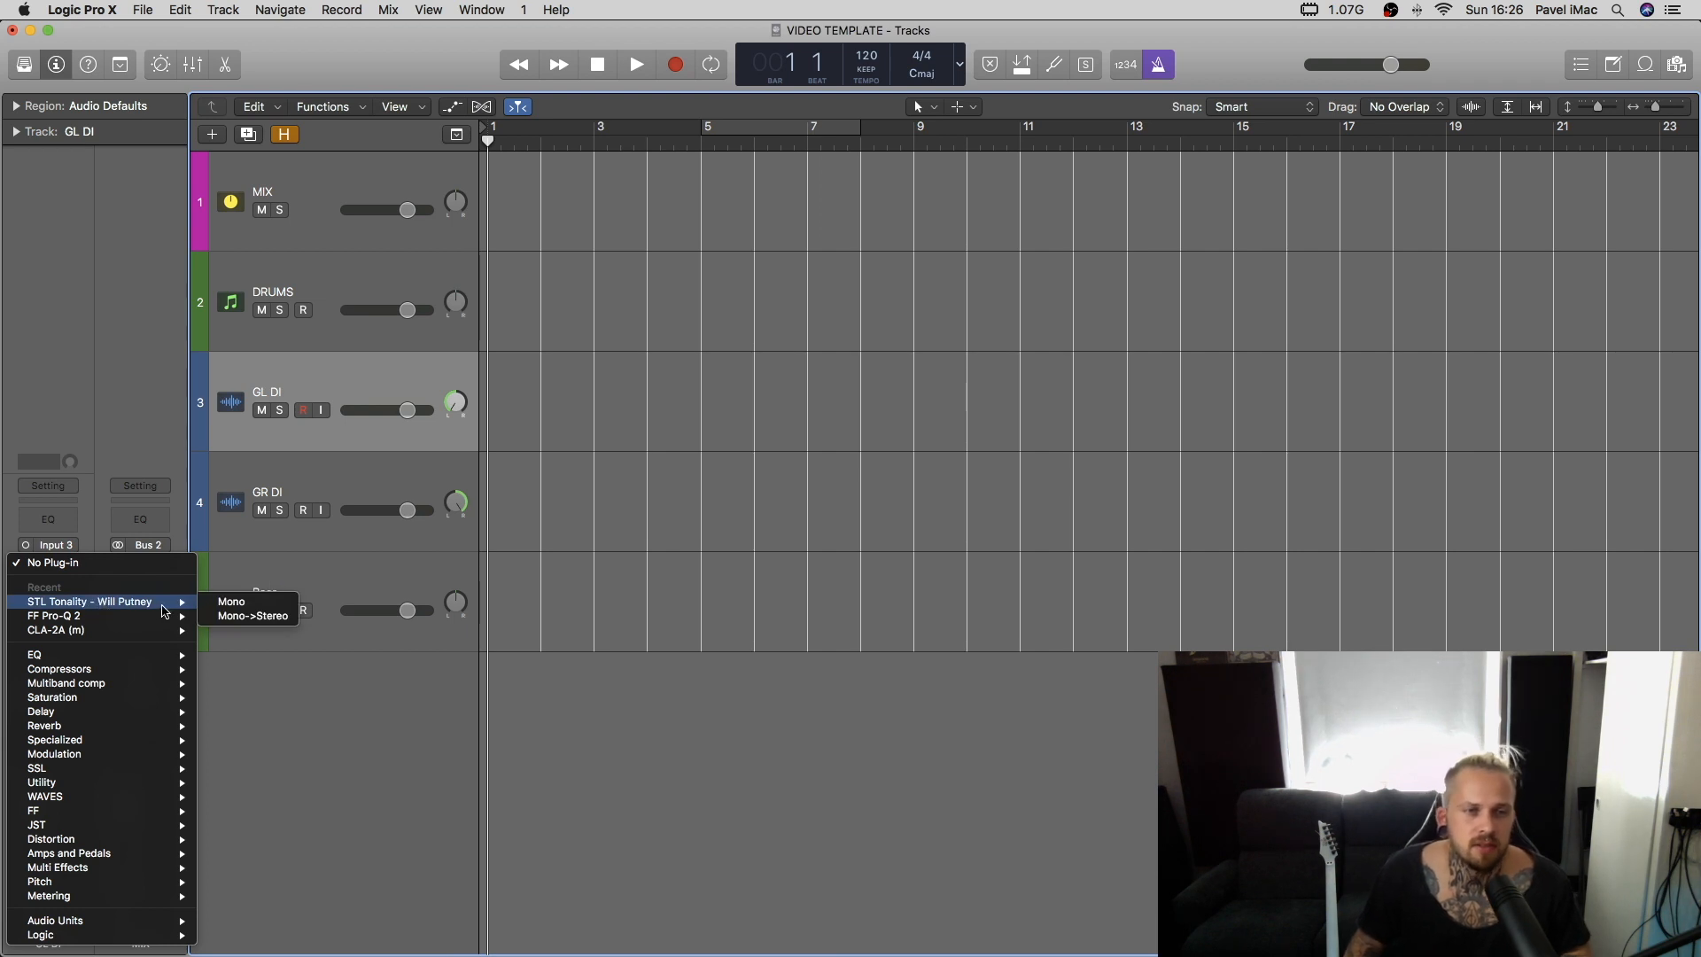
click(266, 607)
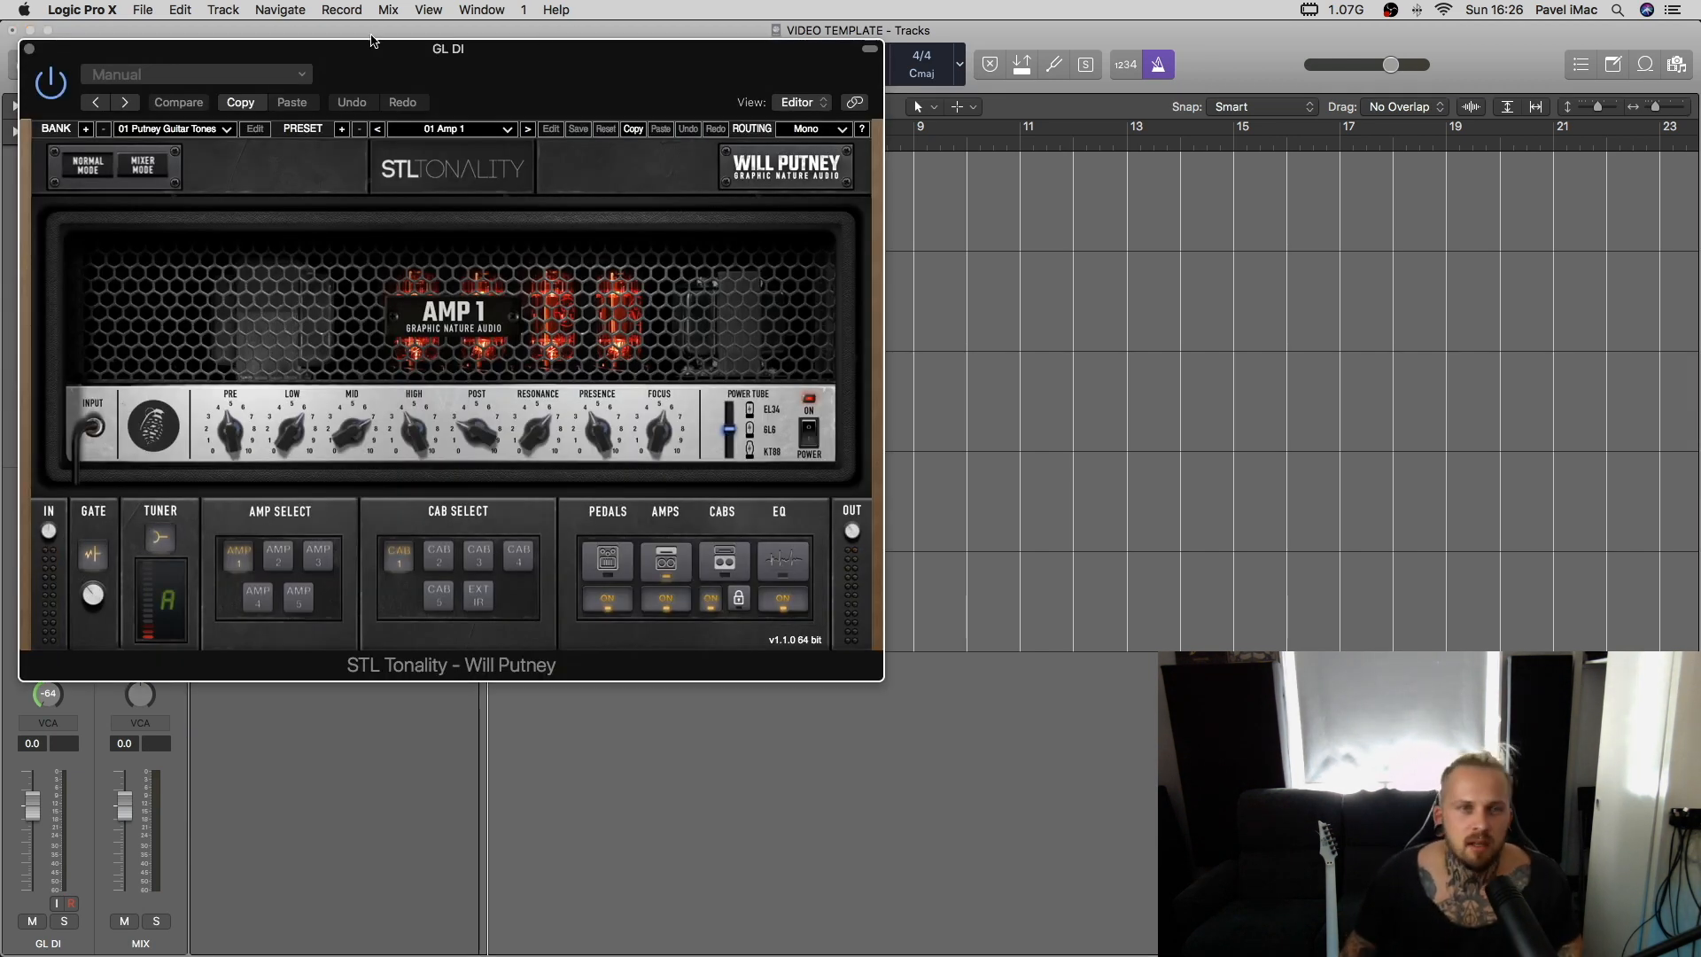
drag(372, 40, 844, 176)
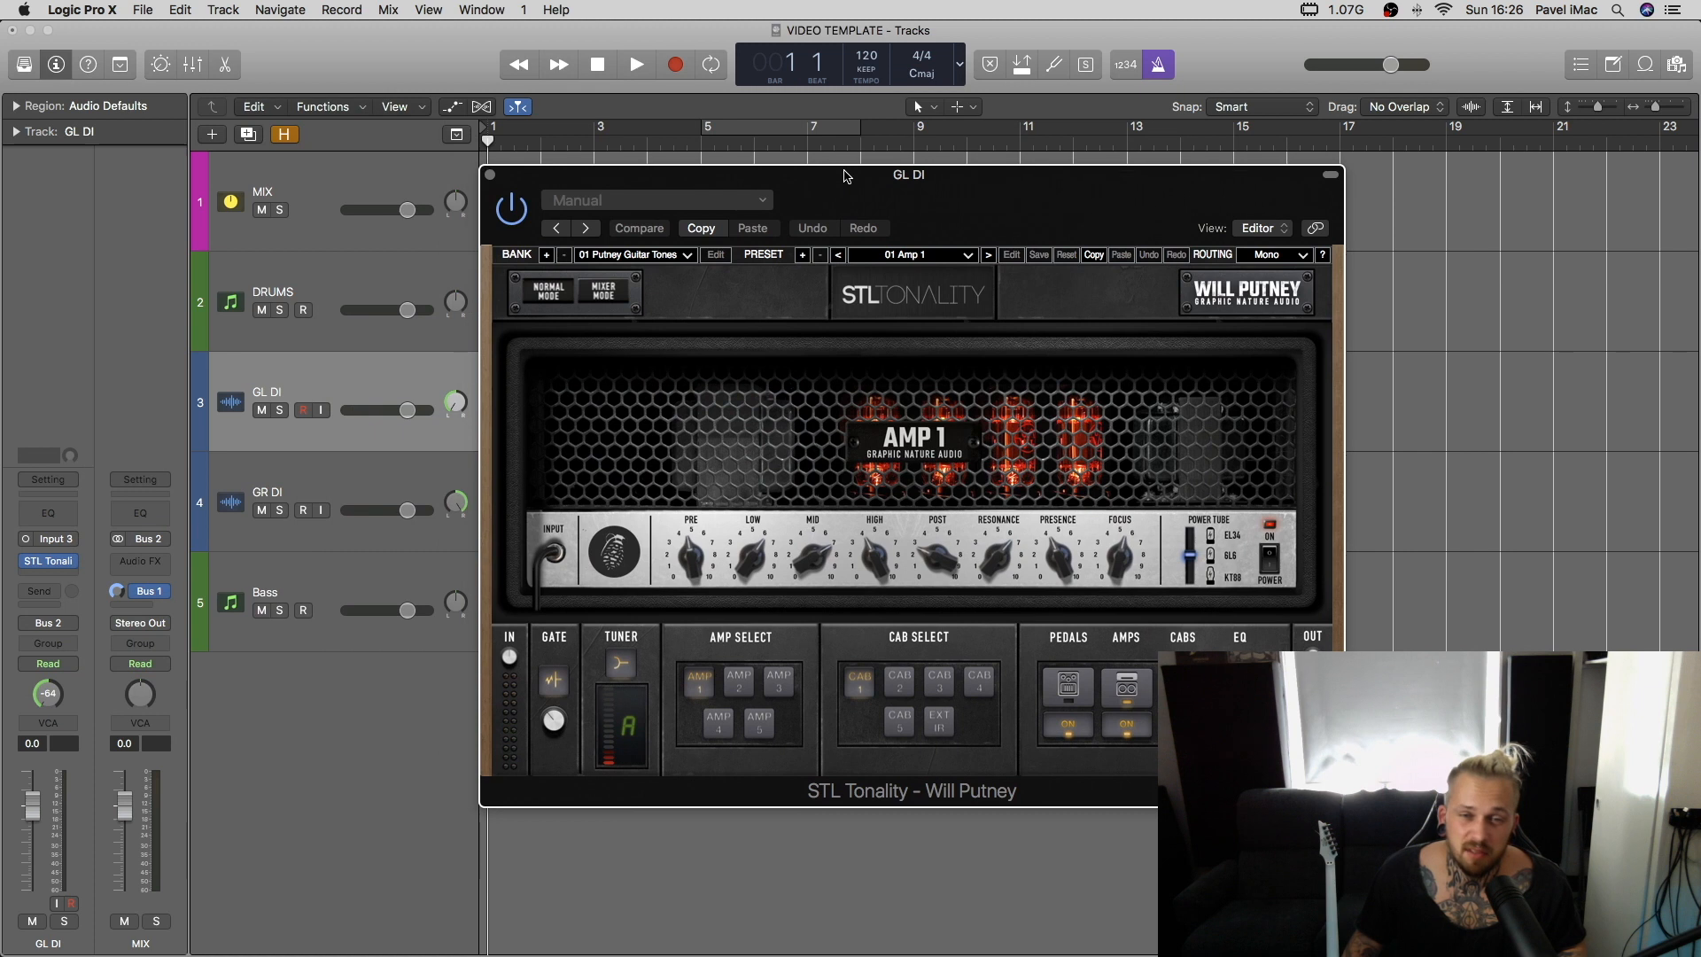
click(490, 176)
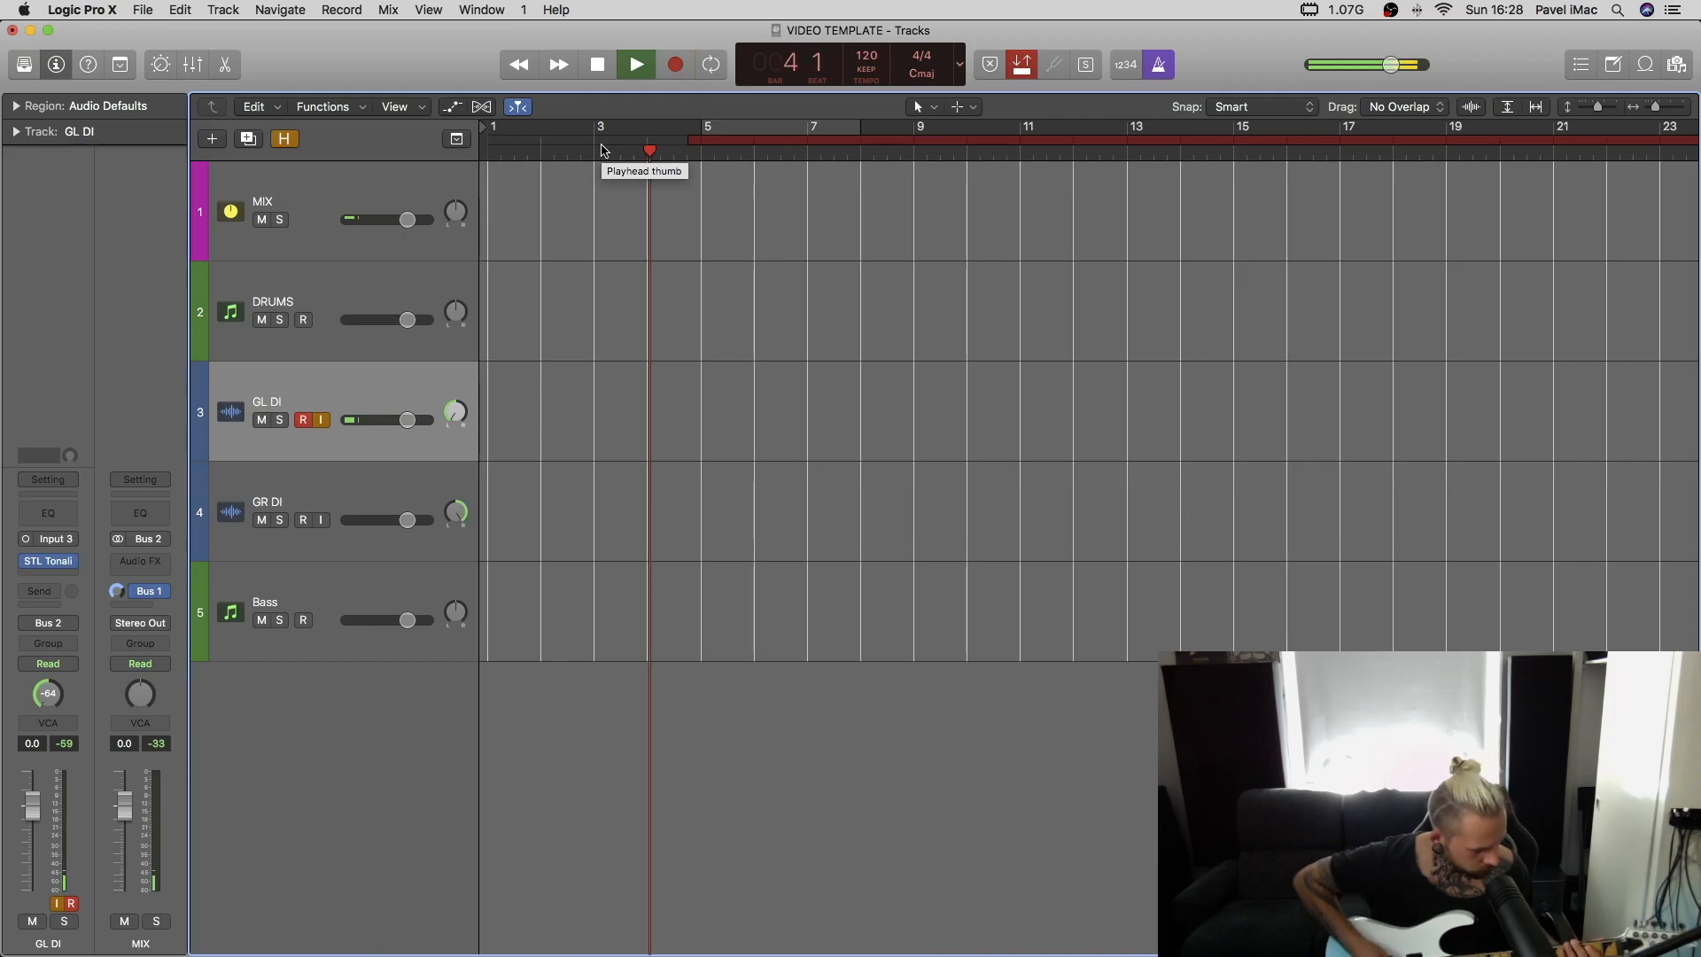
Record the guitar riff on the GL DI track and a second take on the GR DI track, starting around bar 4
key(r)
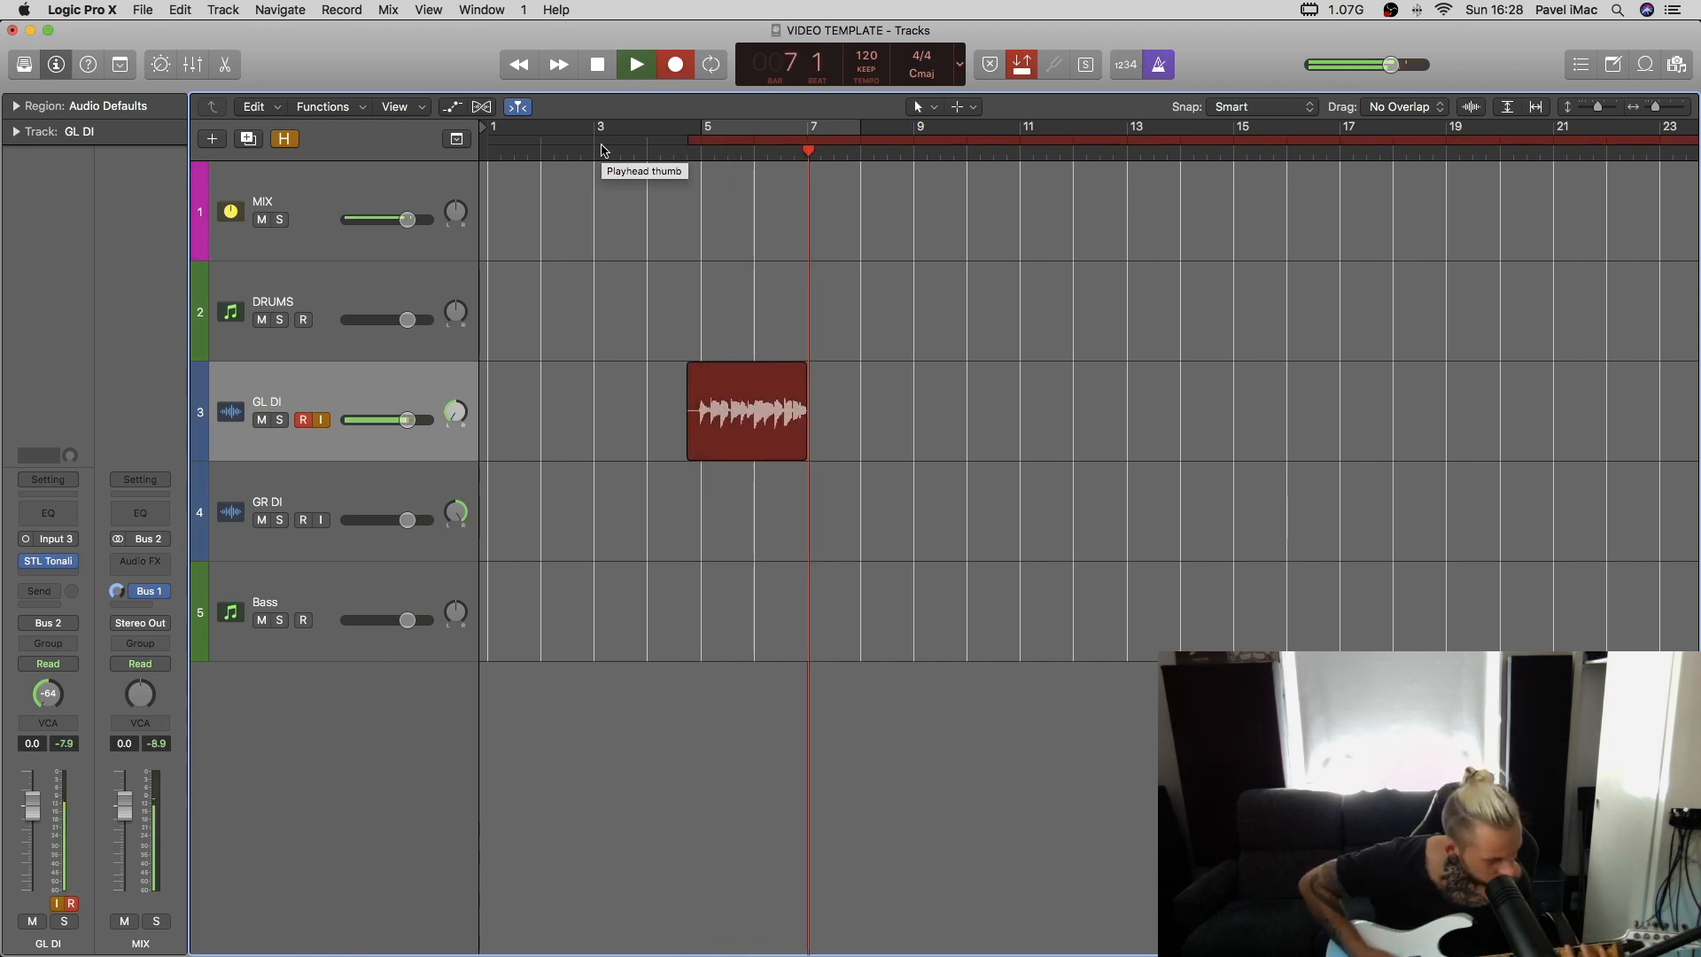
key(space)
key(Down)
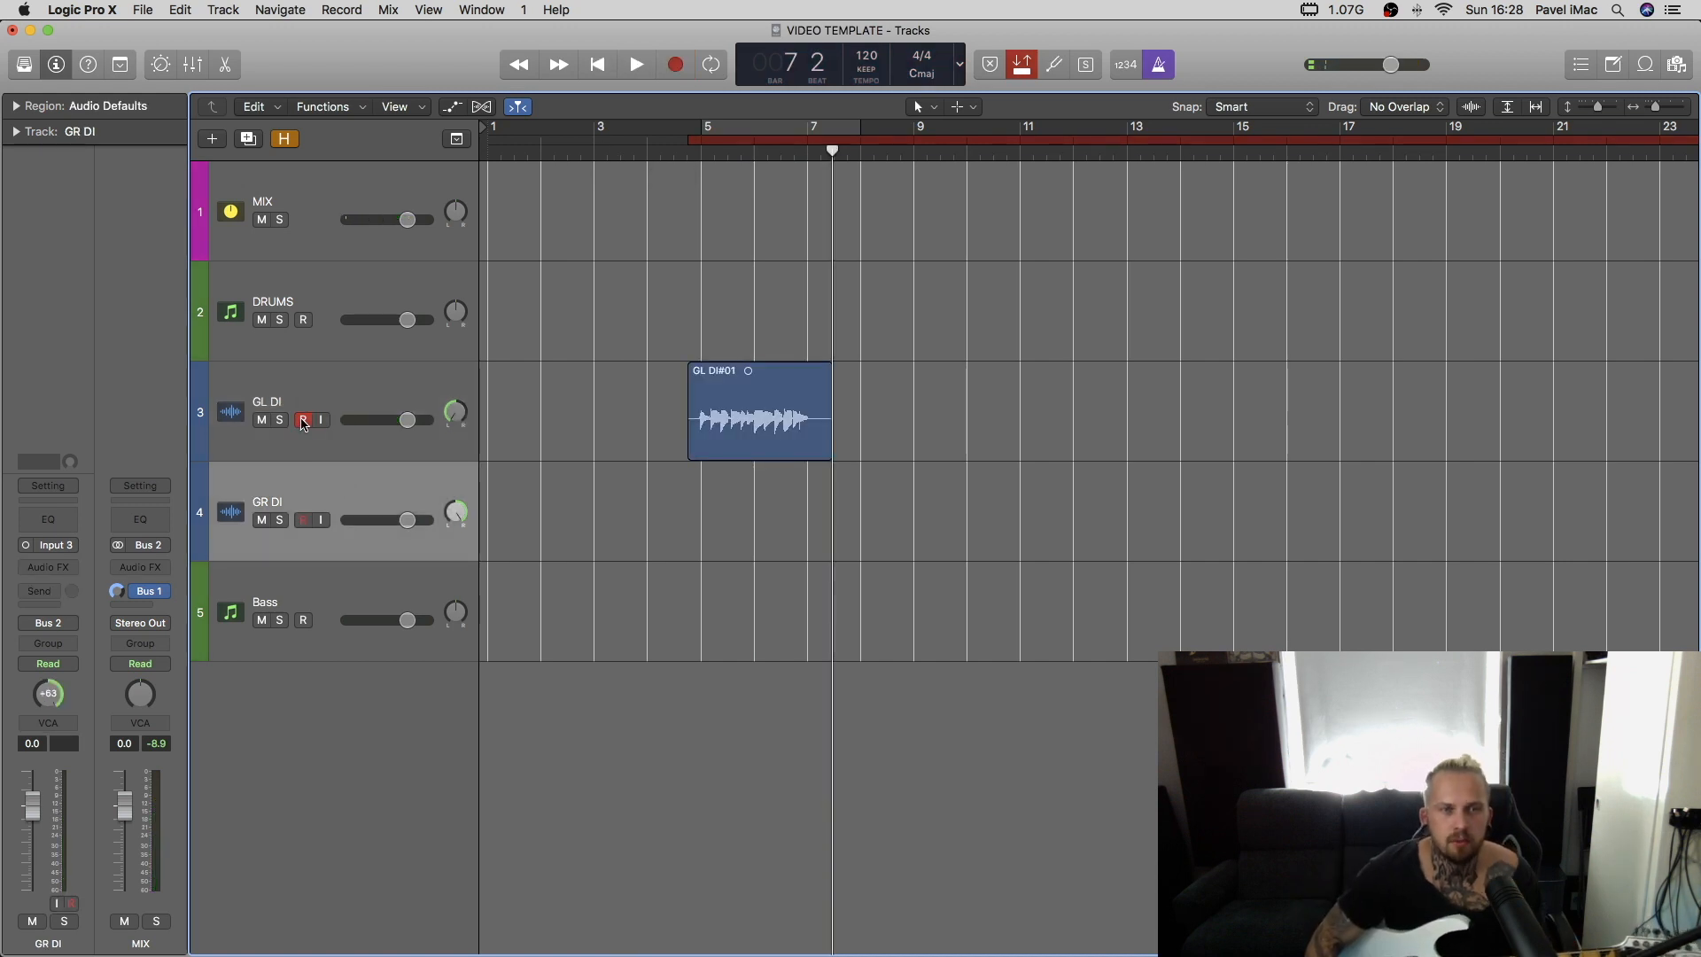
click(643, 157)
key(r)
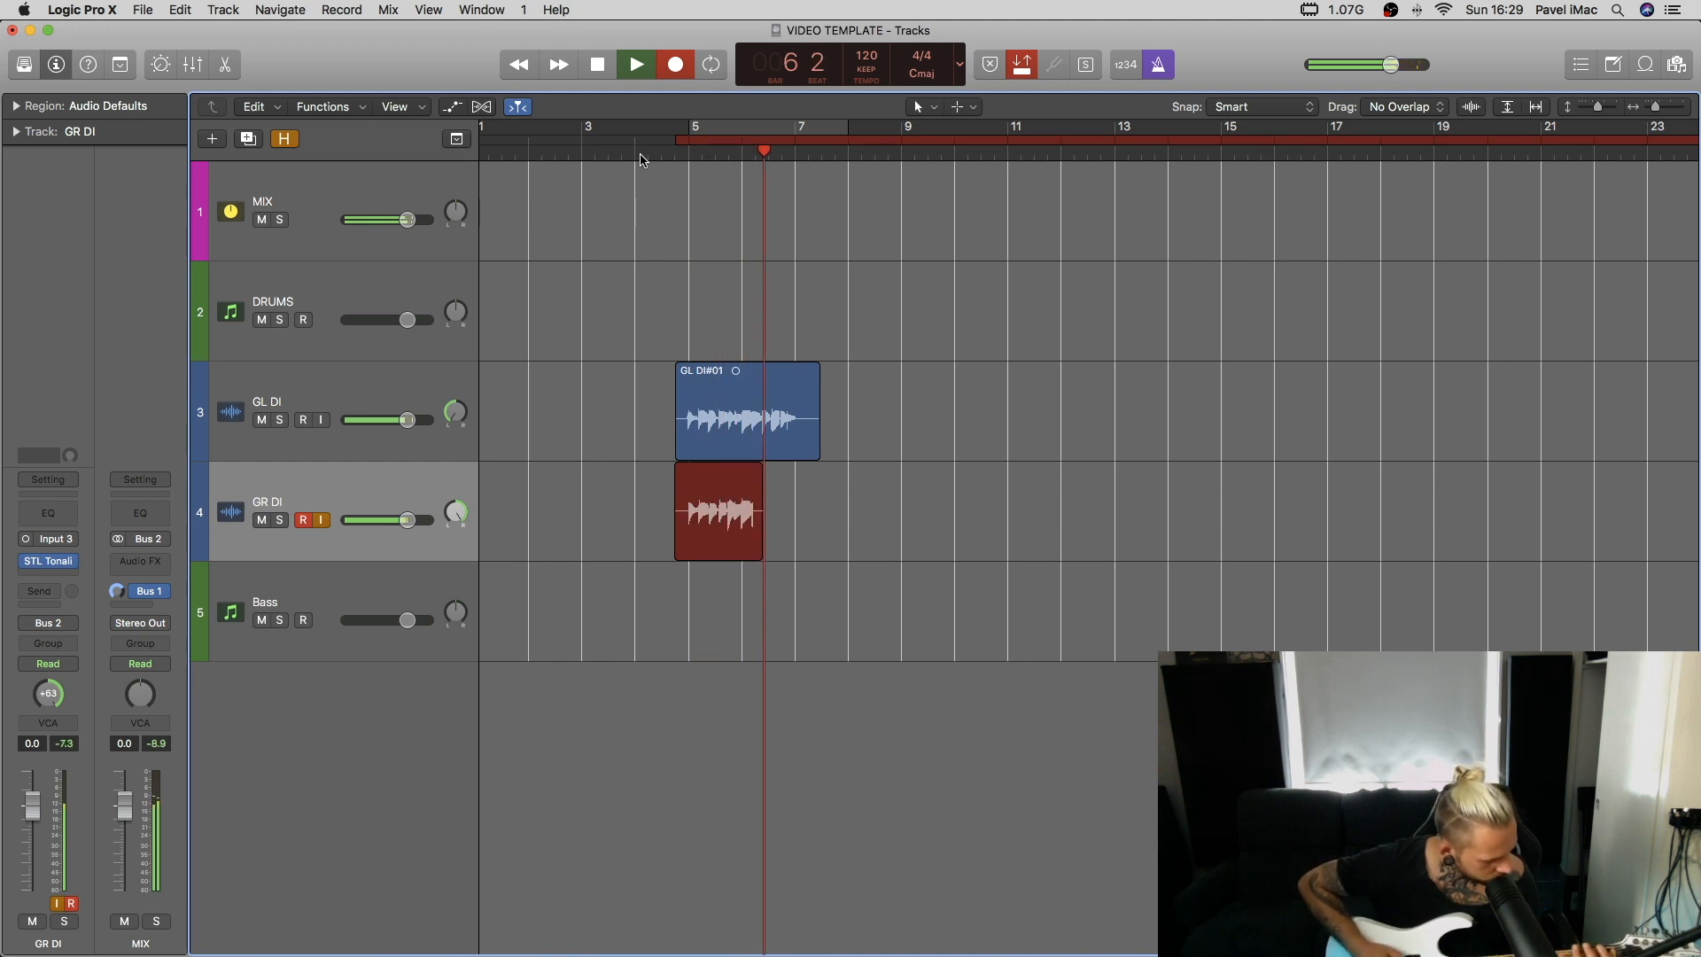
key(space)
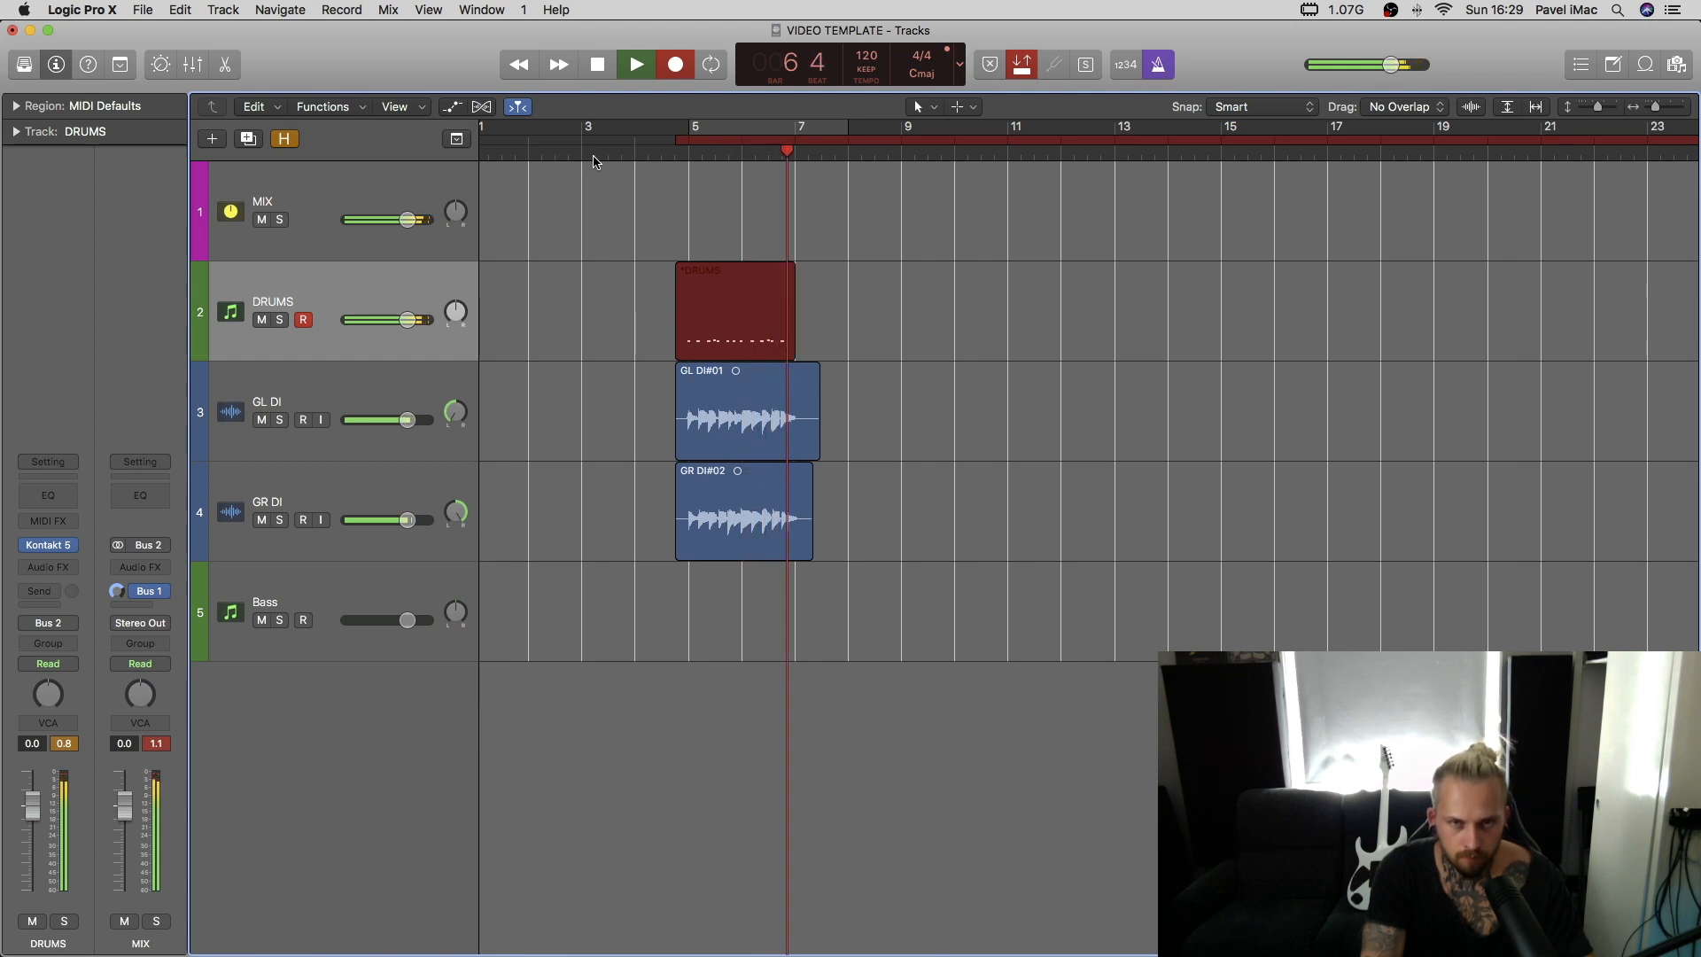
Stop the drum recording and trim both guitar regions so they start at bar 5 and end at bar 7
key(space)
drag(805, 433, 1075, 660)
key(Delete)
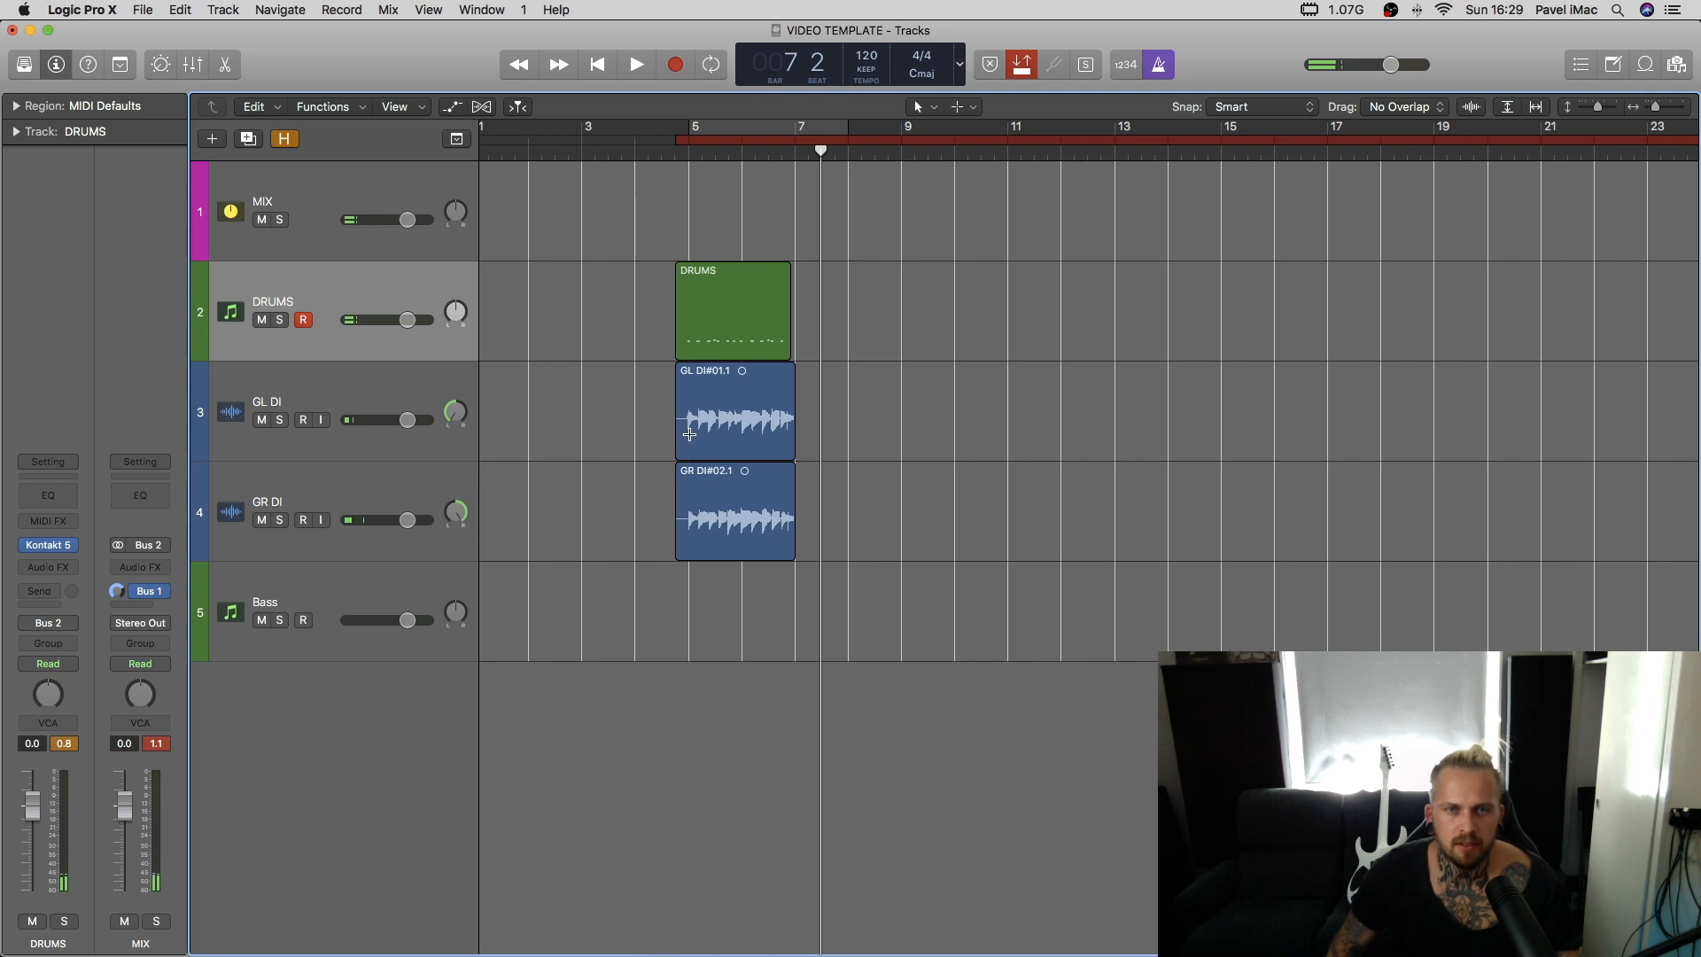
drag(688, 434, 570, 556)
key(Delete)
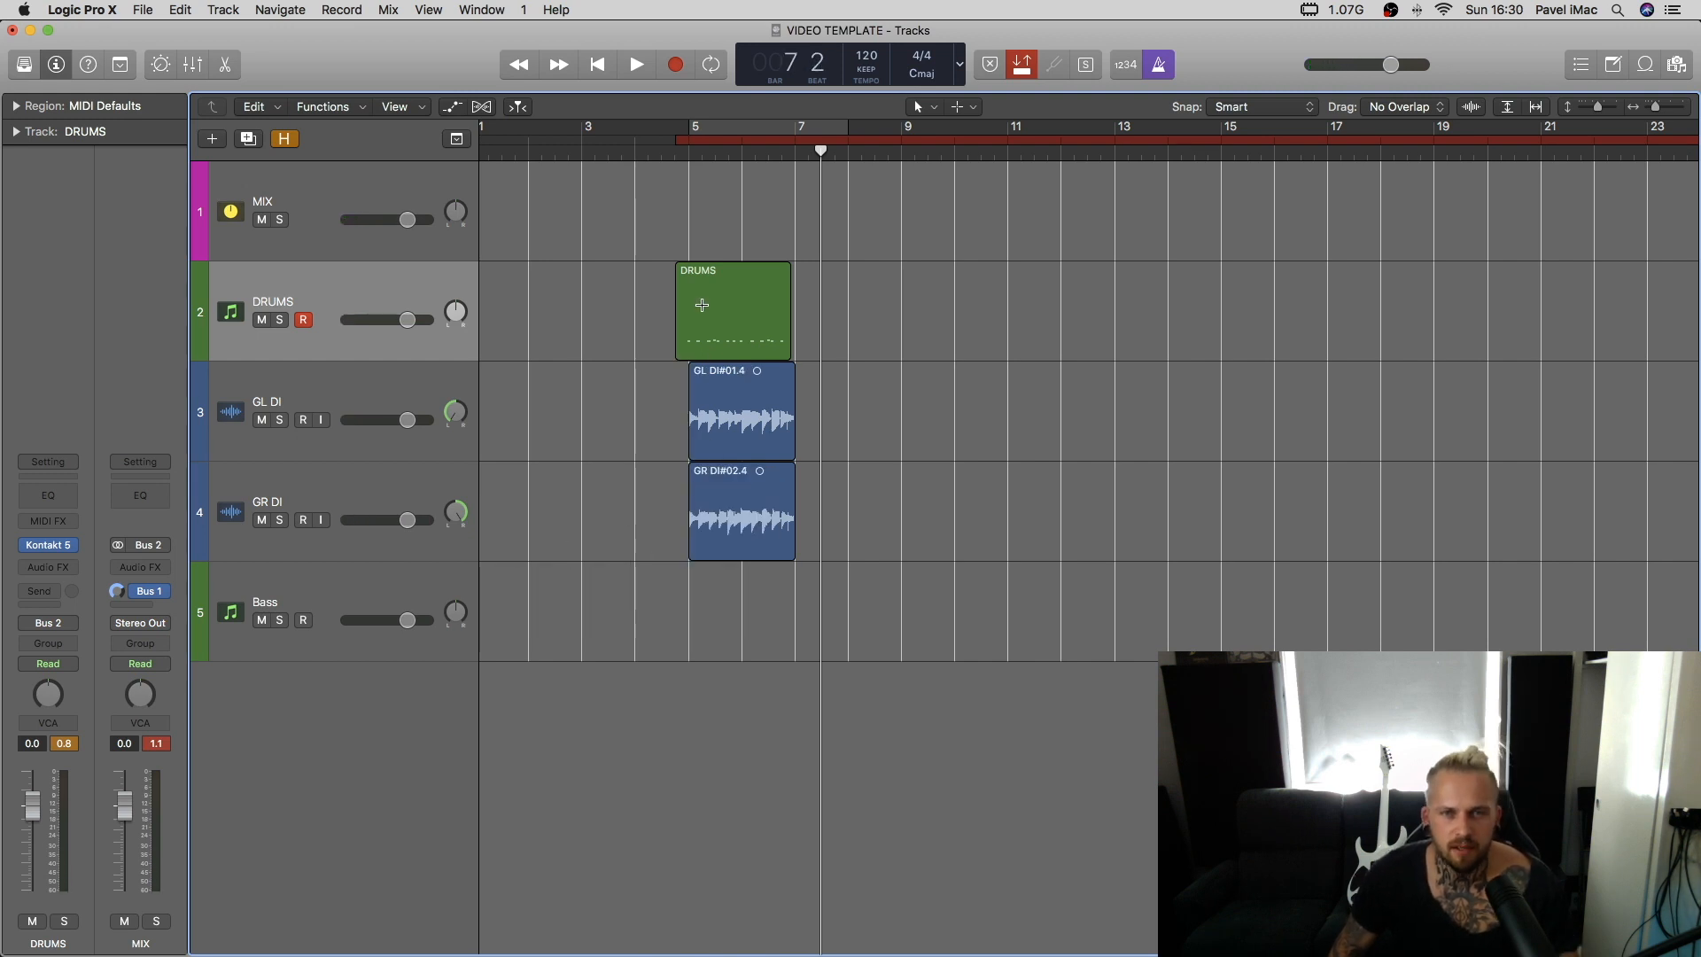
Overdub a second layer of hits on the DRUMS track, starting from bar 4 and stopping just past bar 7
click(634, 150)
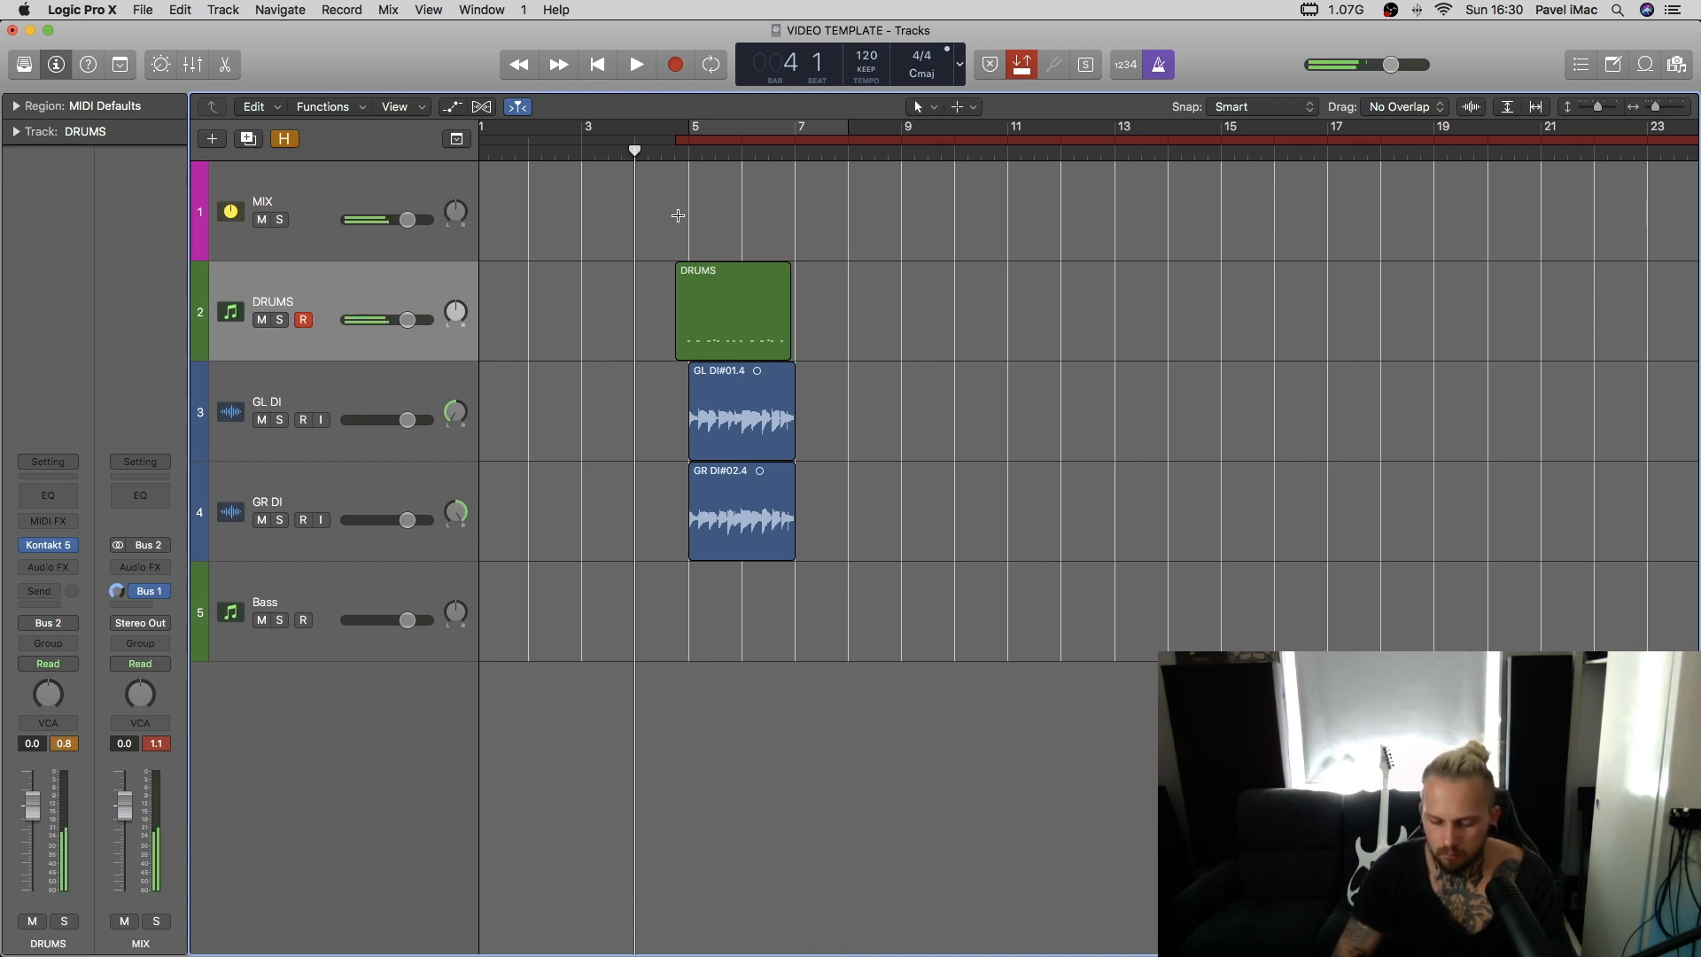
key(r)
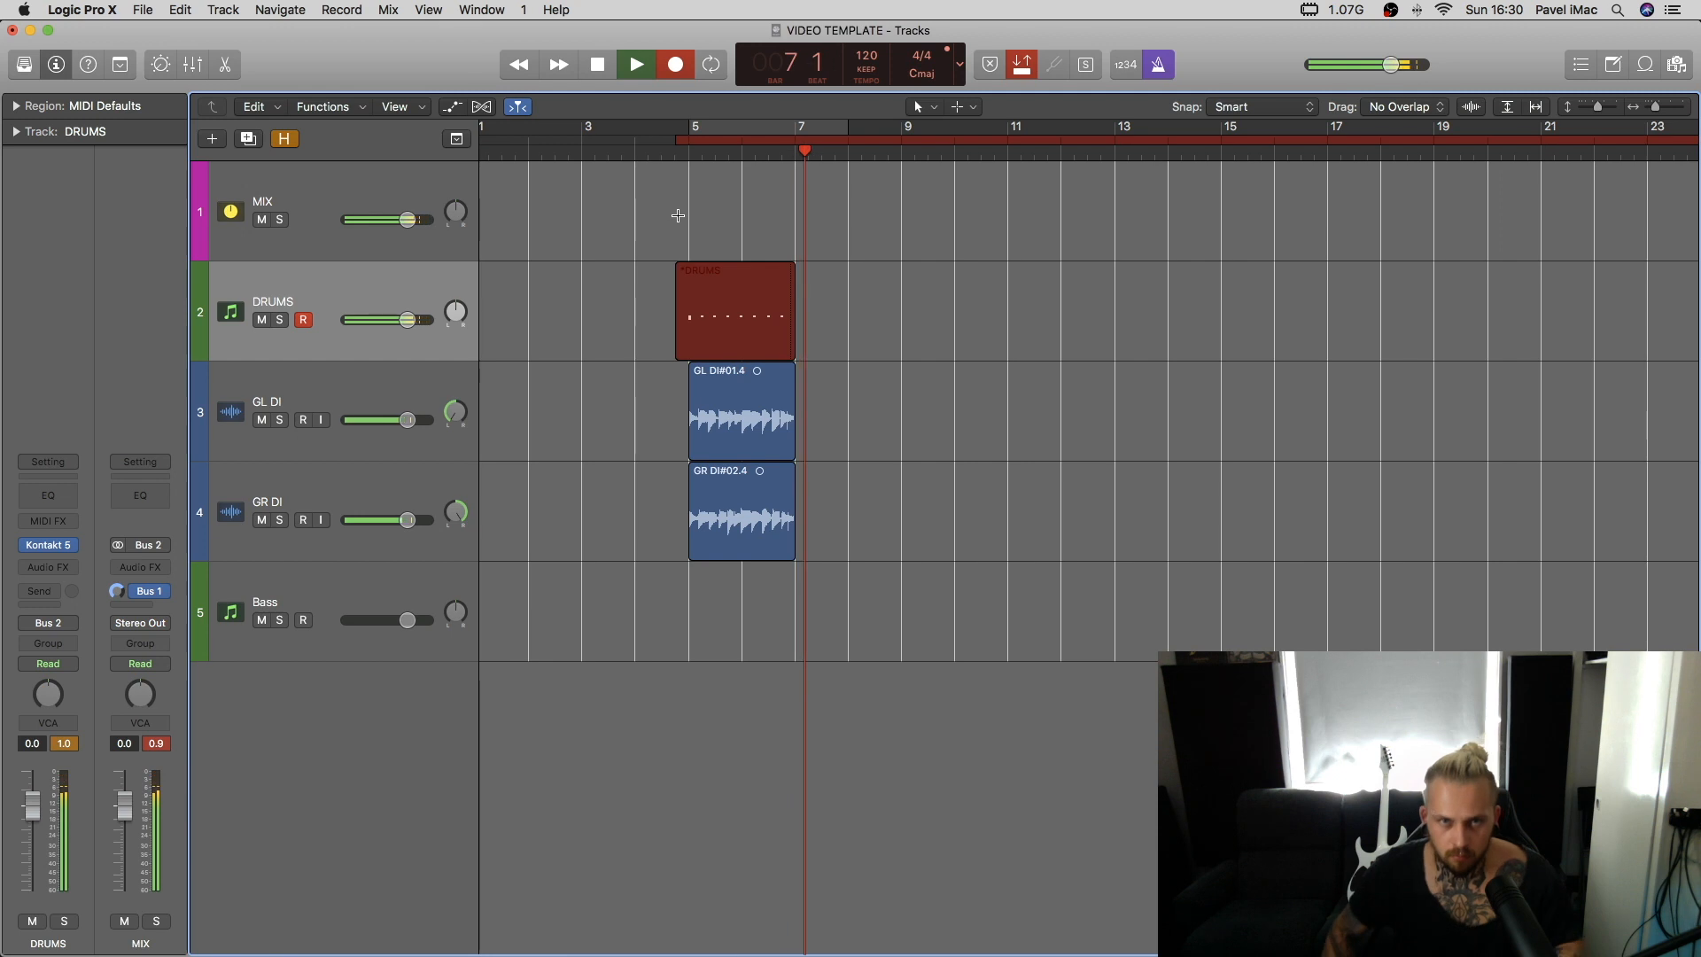
key(space)
Delete the middle of the three upper notes stacked at bar 5 and quantize all drum notes to 1/16
click(691, 152)
key(p)
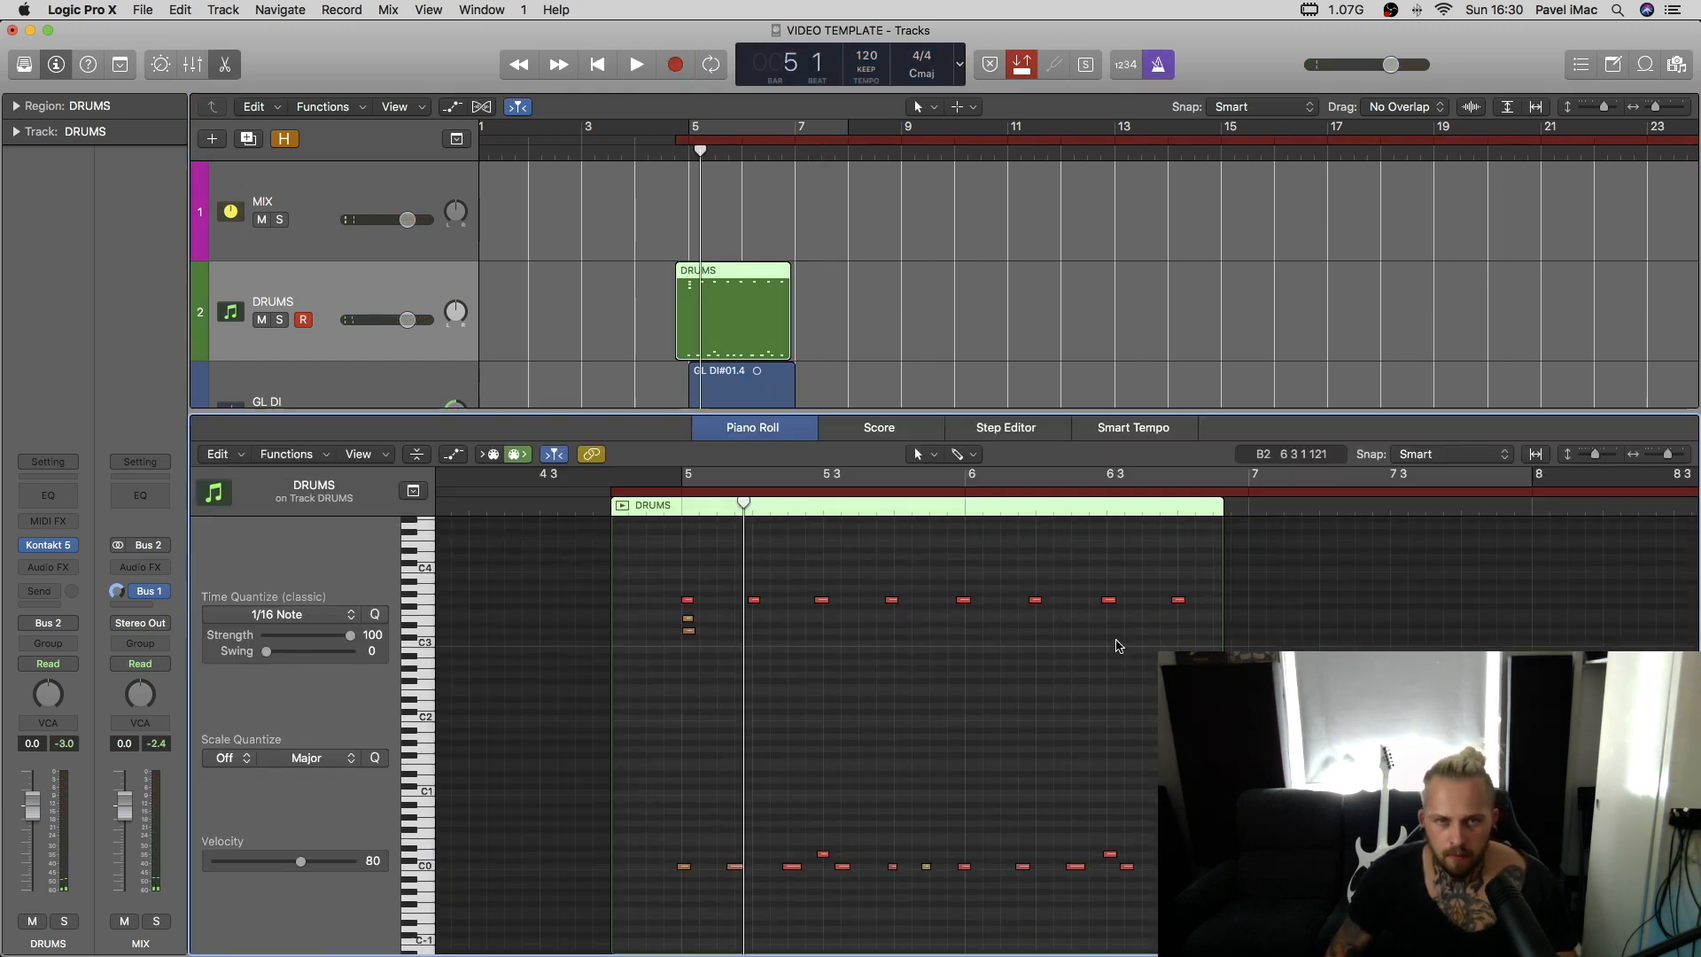
click(689, 666)
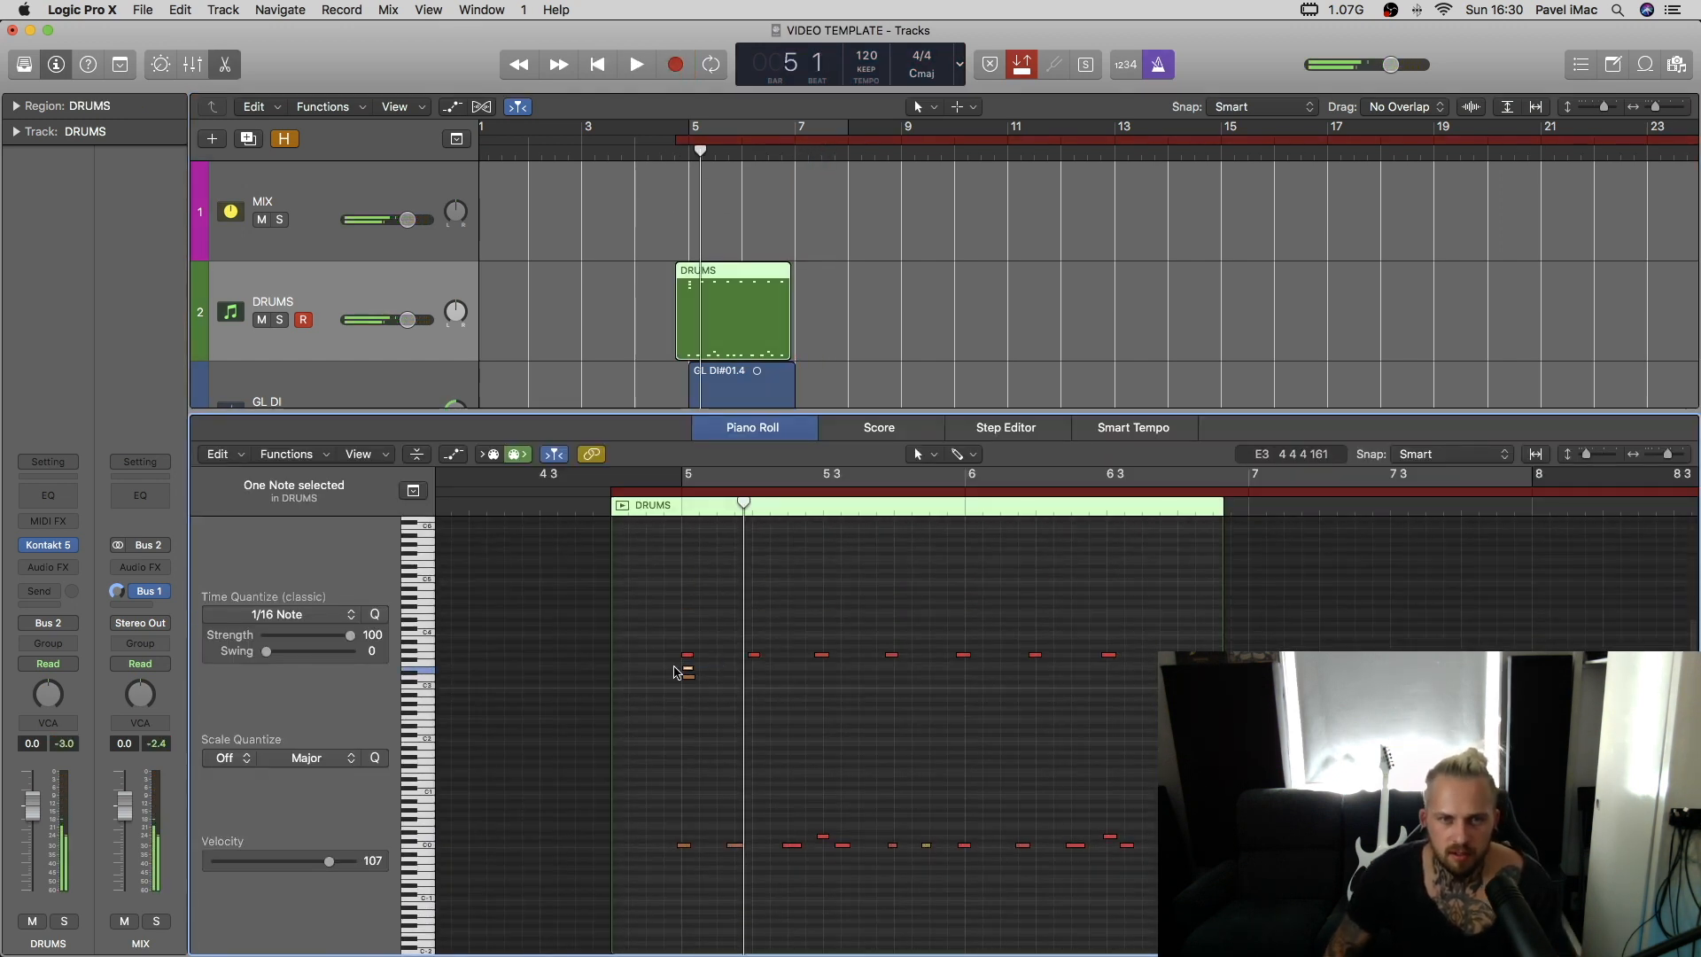
drag(645, 577, 1406, 939)
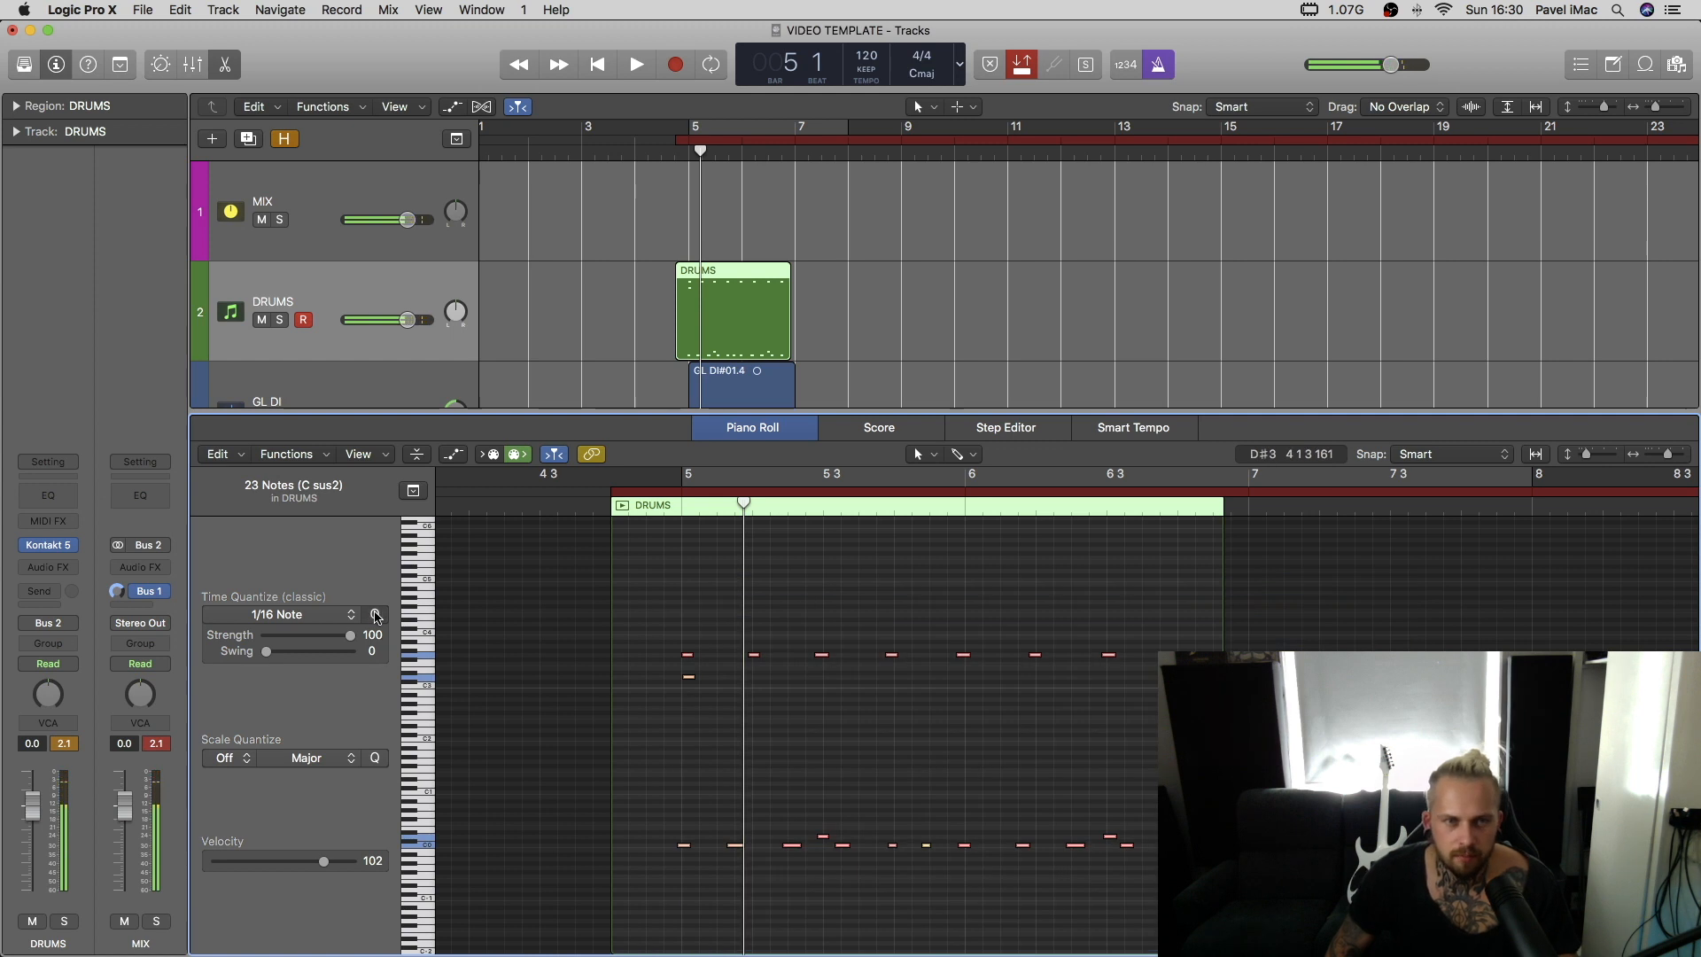
key(p)
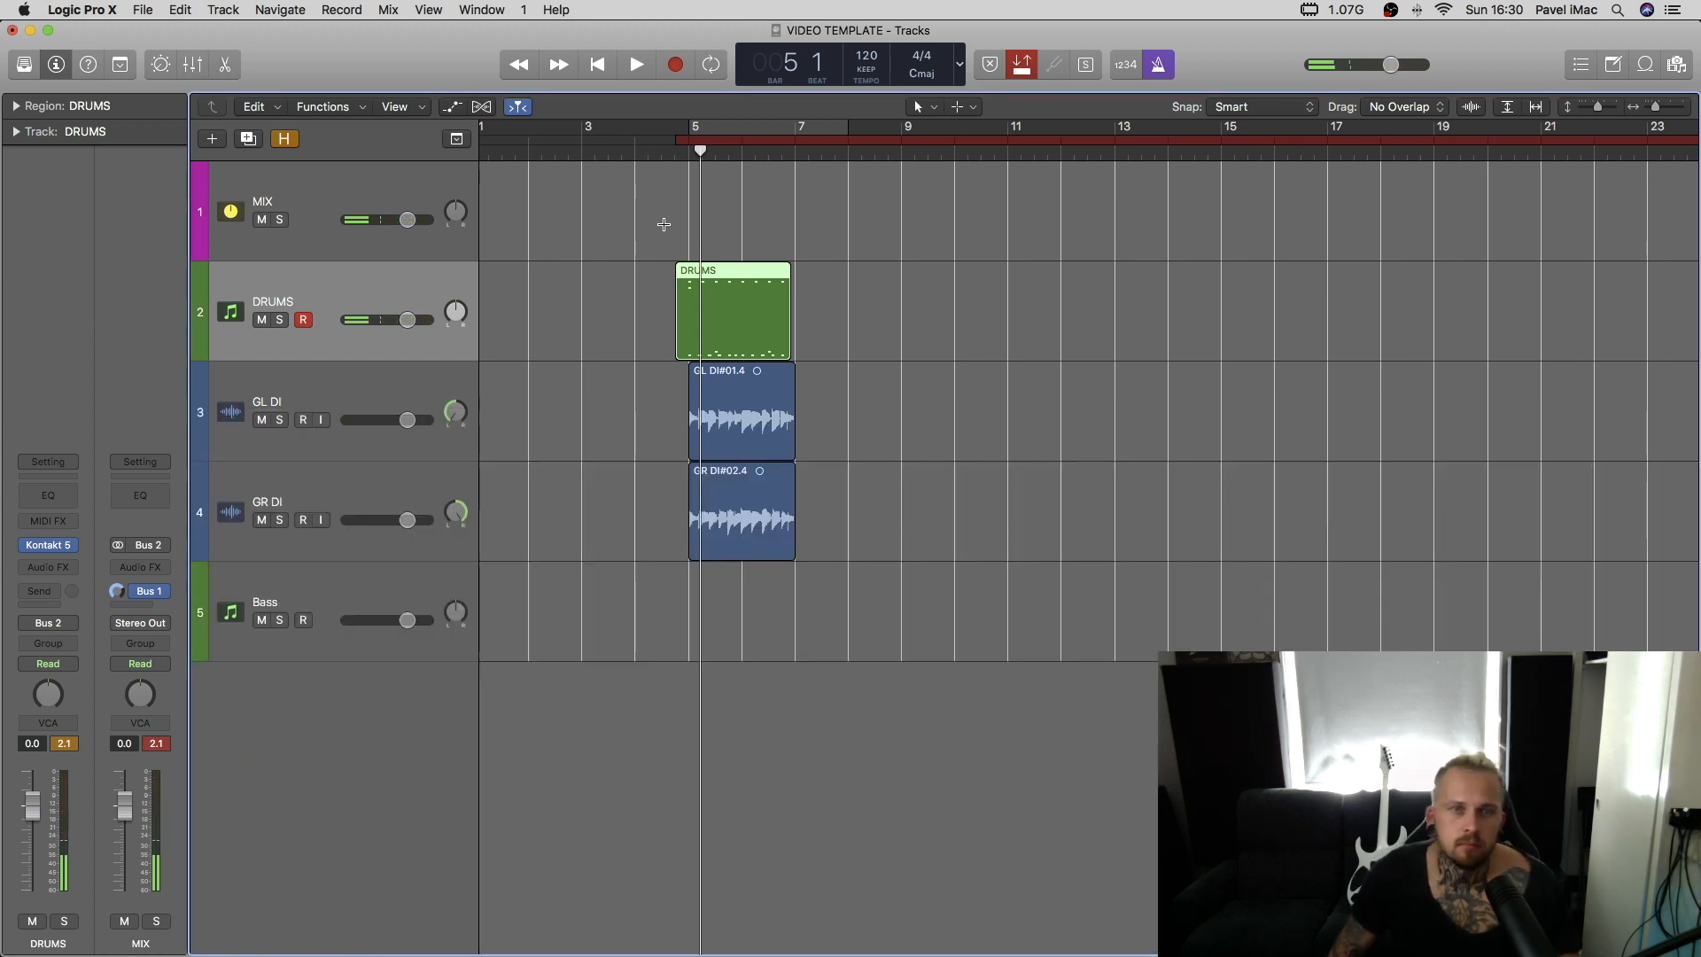
Create an empty MIDI region on the Bass track and extend it to span bars 5 to 7
click(643, 587)
right_click(718, 598)
click(744, 612)
drag(738, 637, 794, 637)
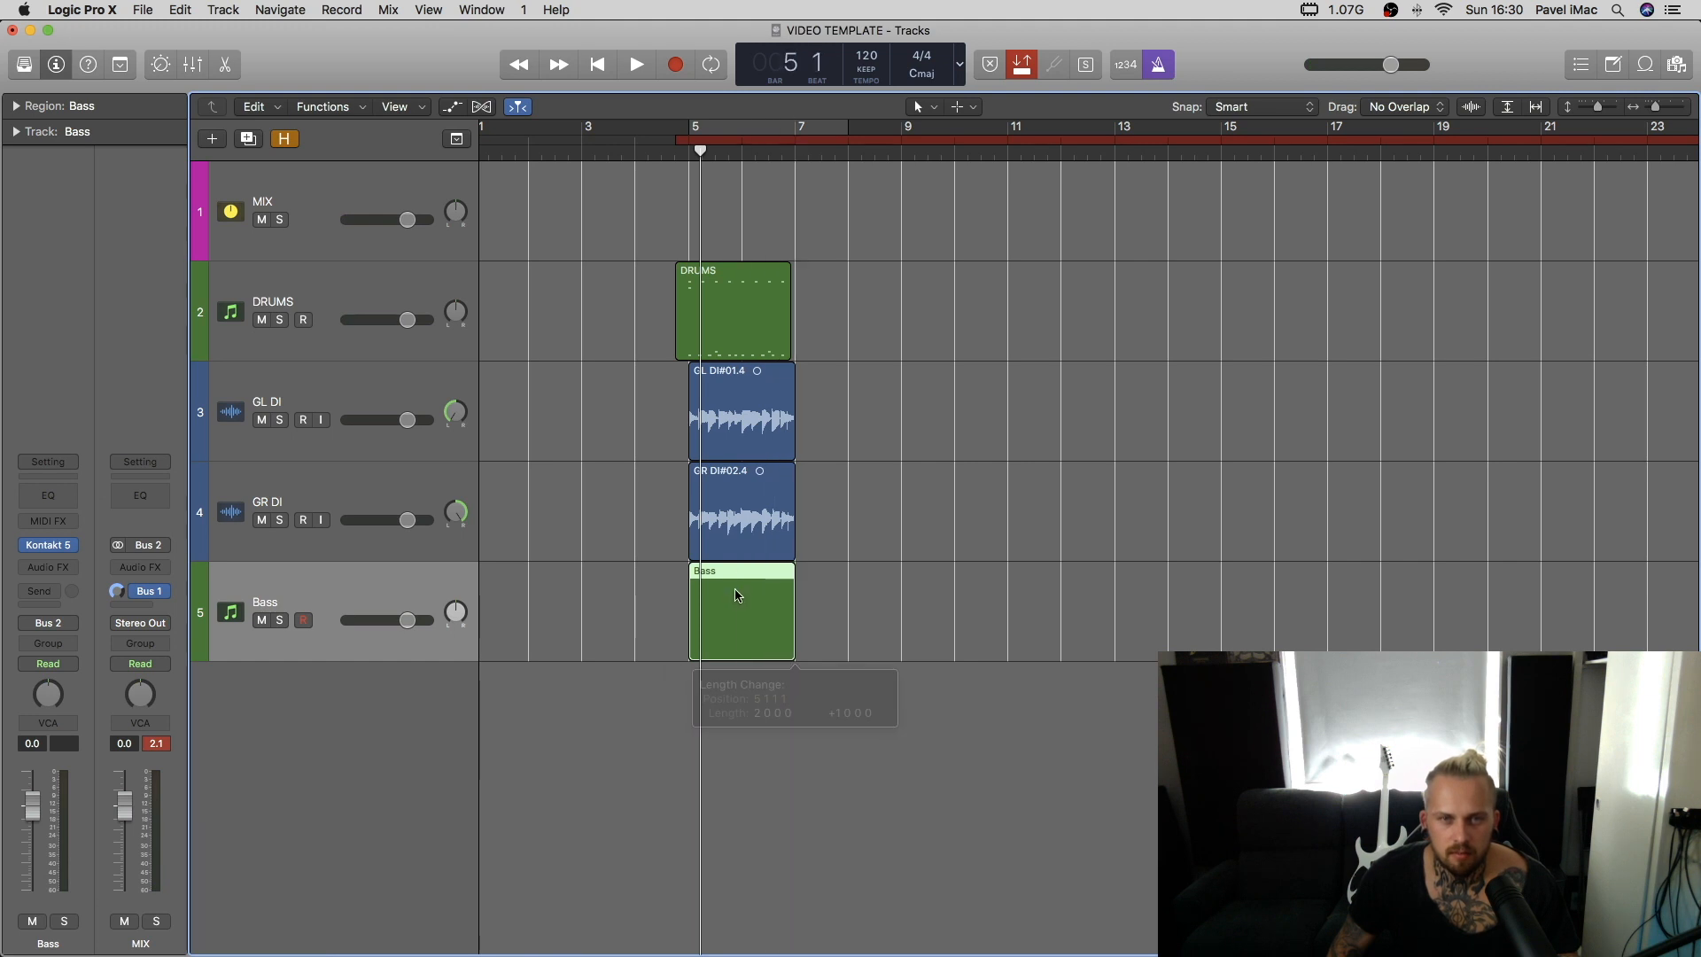
Add a note at the start of the Bass region in the piano roll and raise it to C2
key(p)
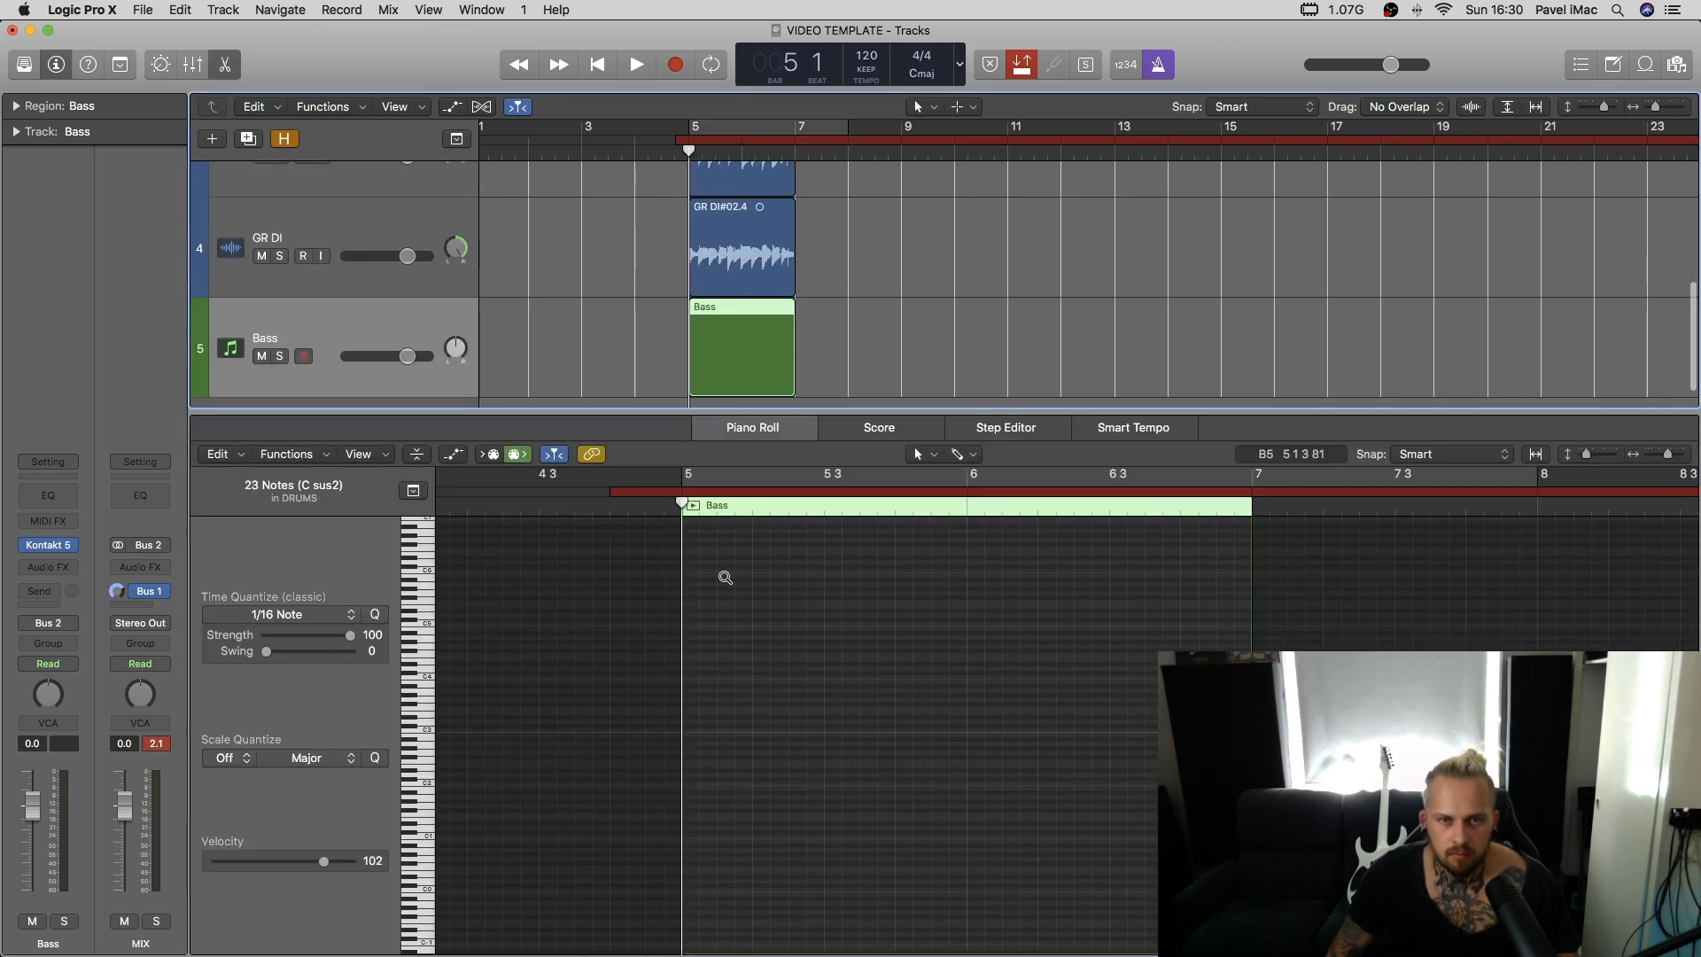
super+click(716, 832)
drag(717, 836, 719, 825)
drag(747, 824, 850, 824)
scroll(785, 753, left, 3)
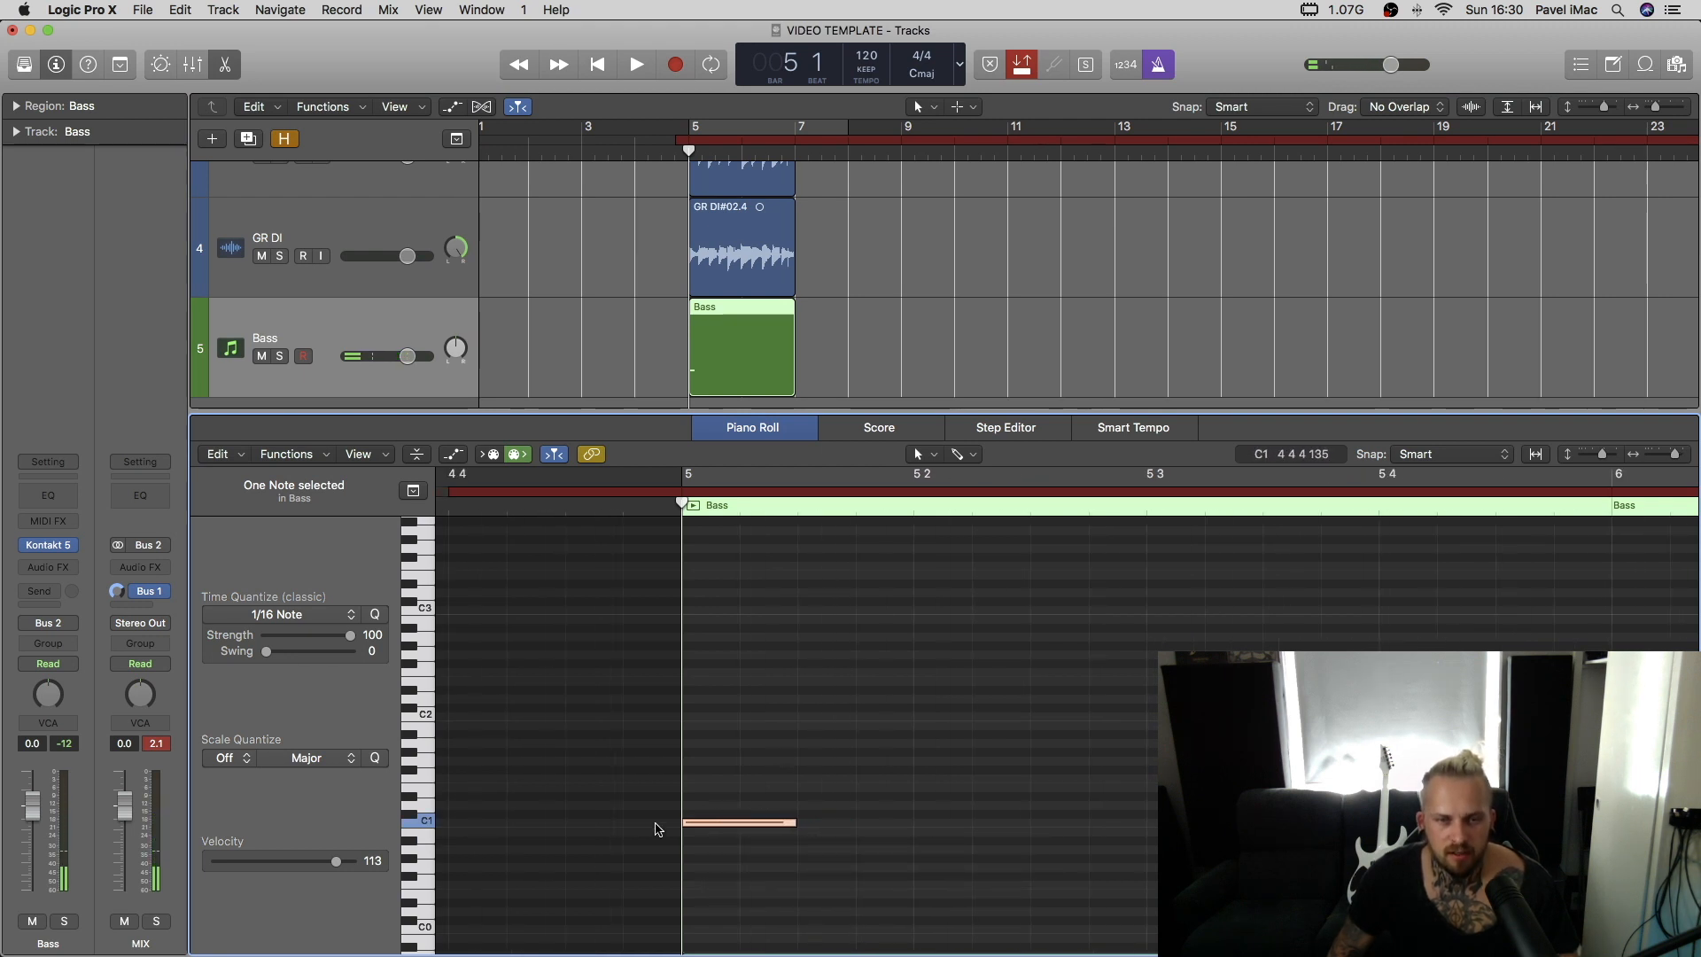
click(724, 827)
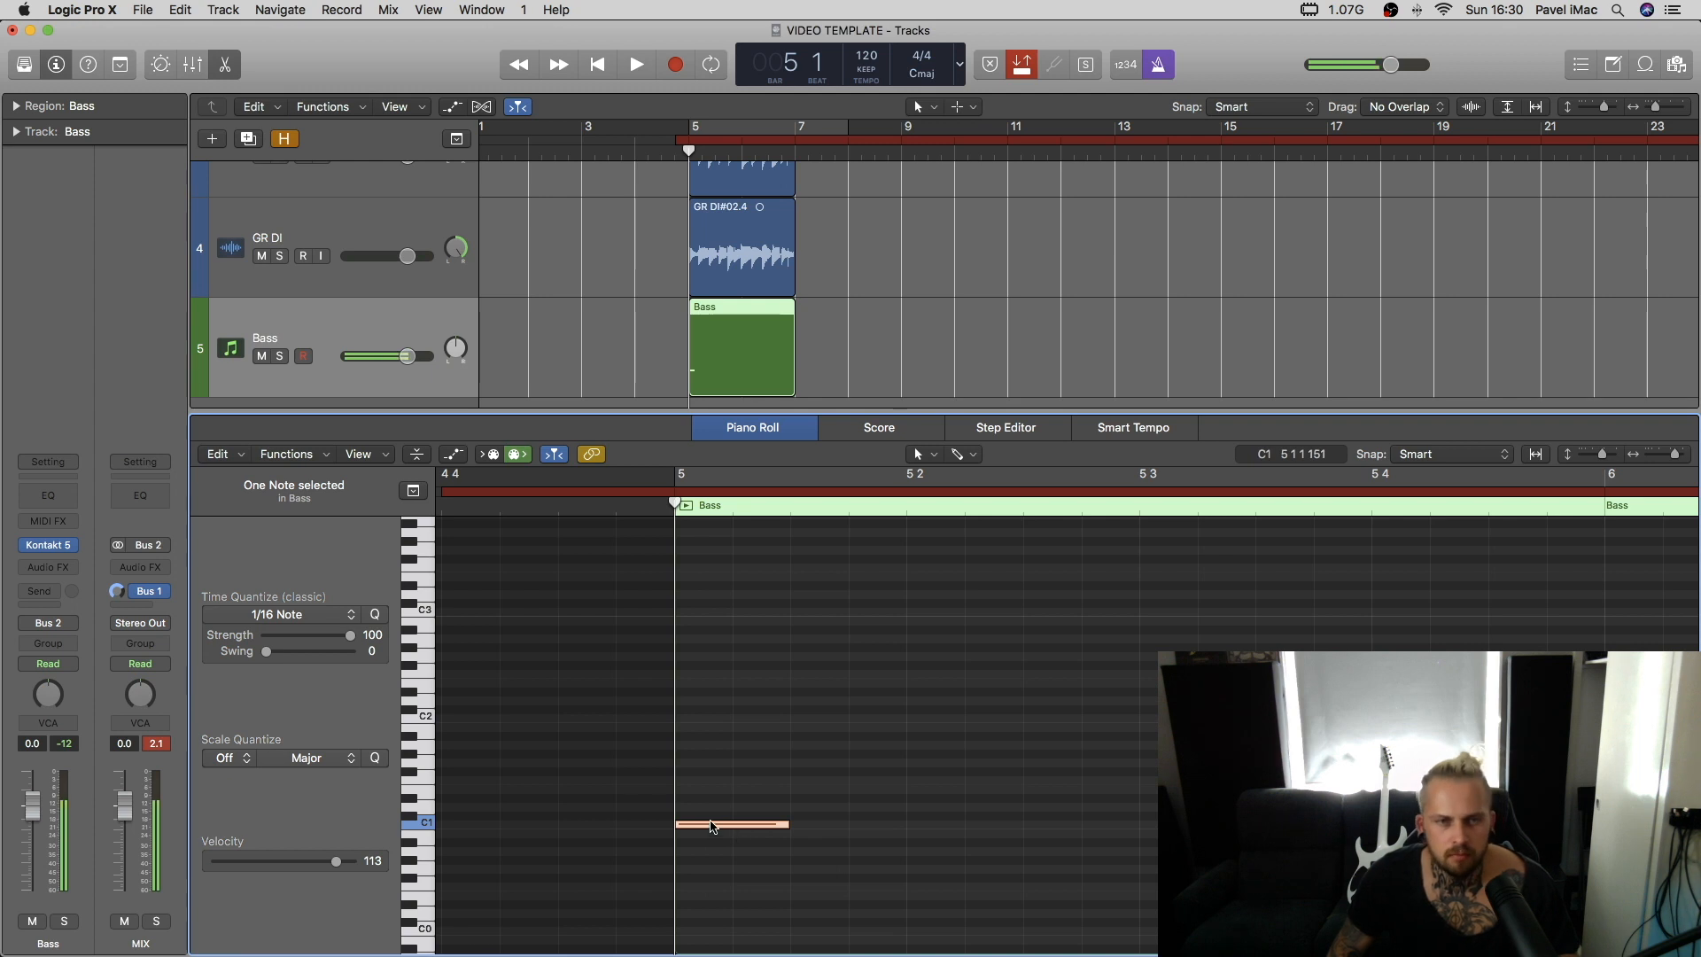
drag(711, 826, 705, 716)
key(space)
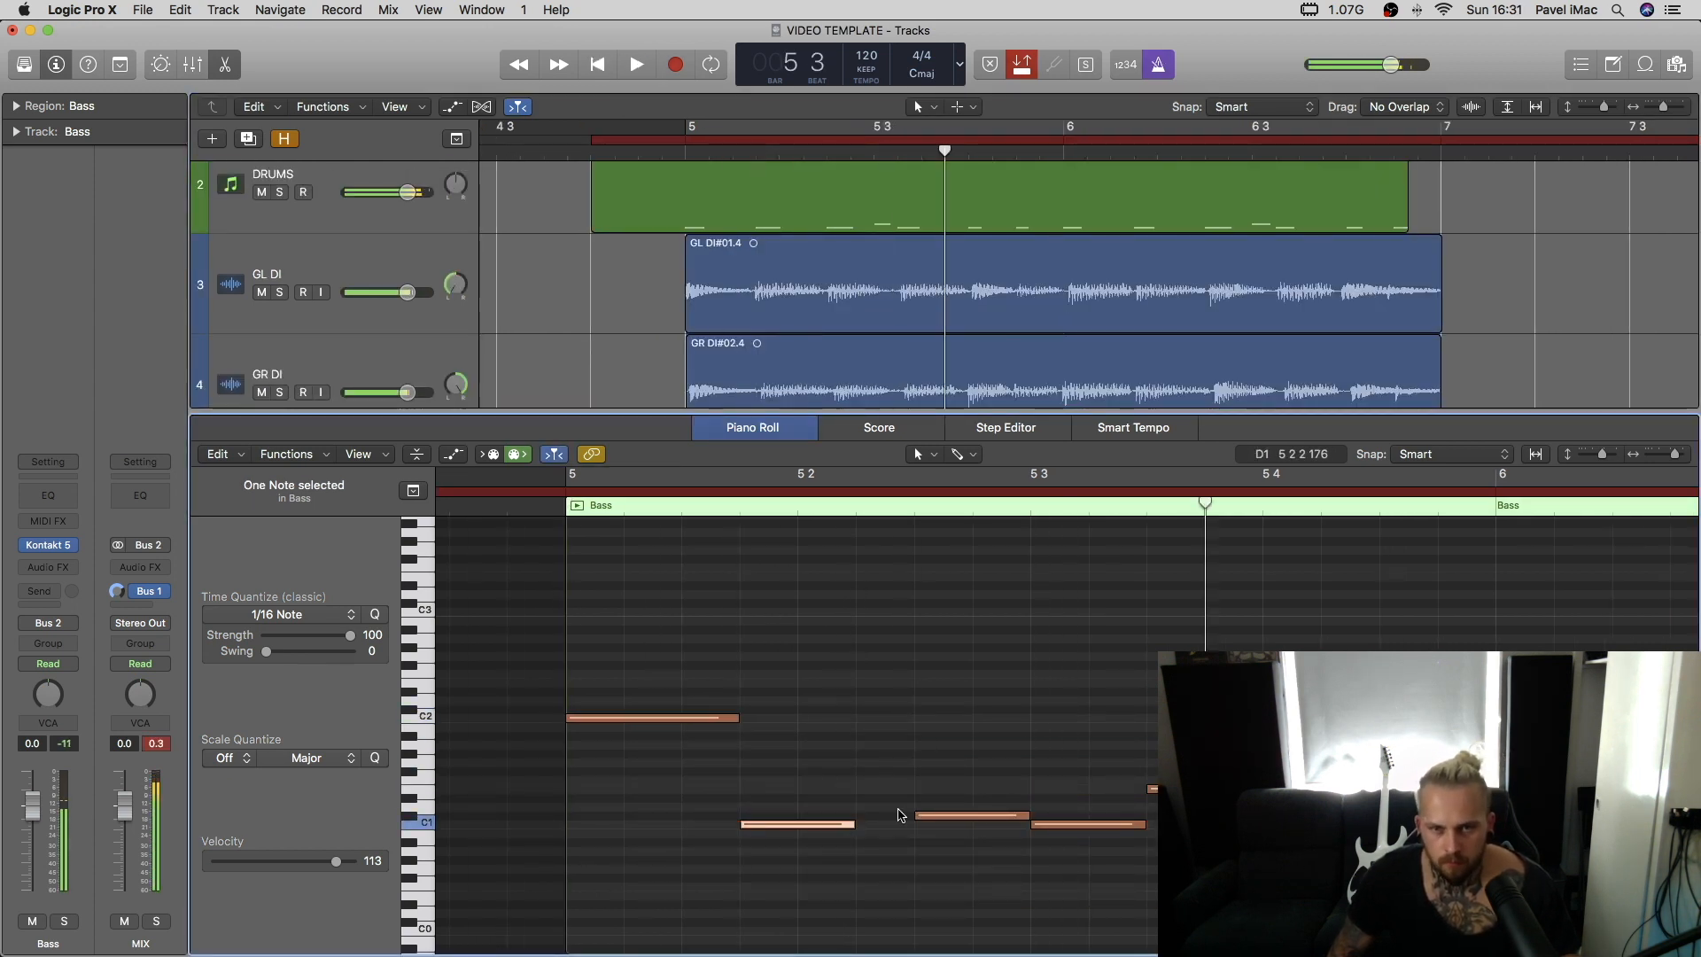
Program further bass notes through bars 5 and 6, checking them against playback
scroll(974, 753, right, 3)
click(1078, 793)
key(space)
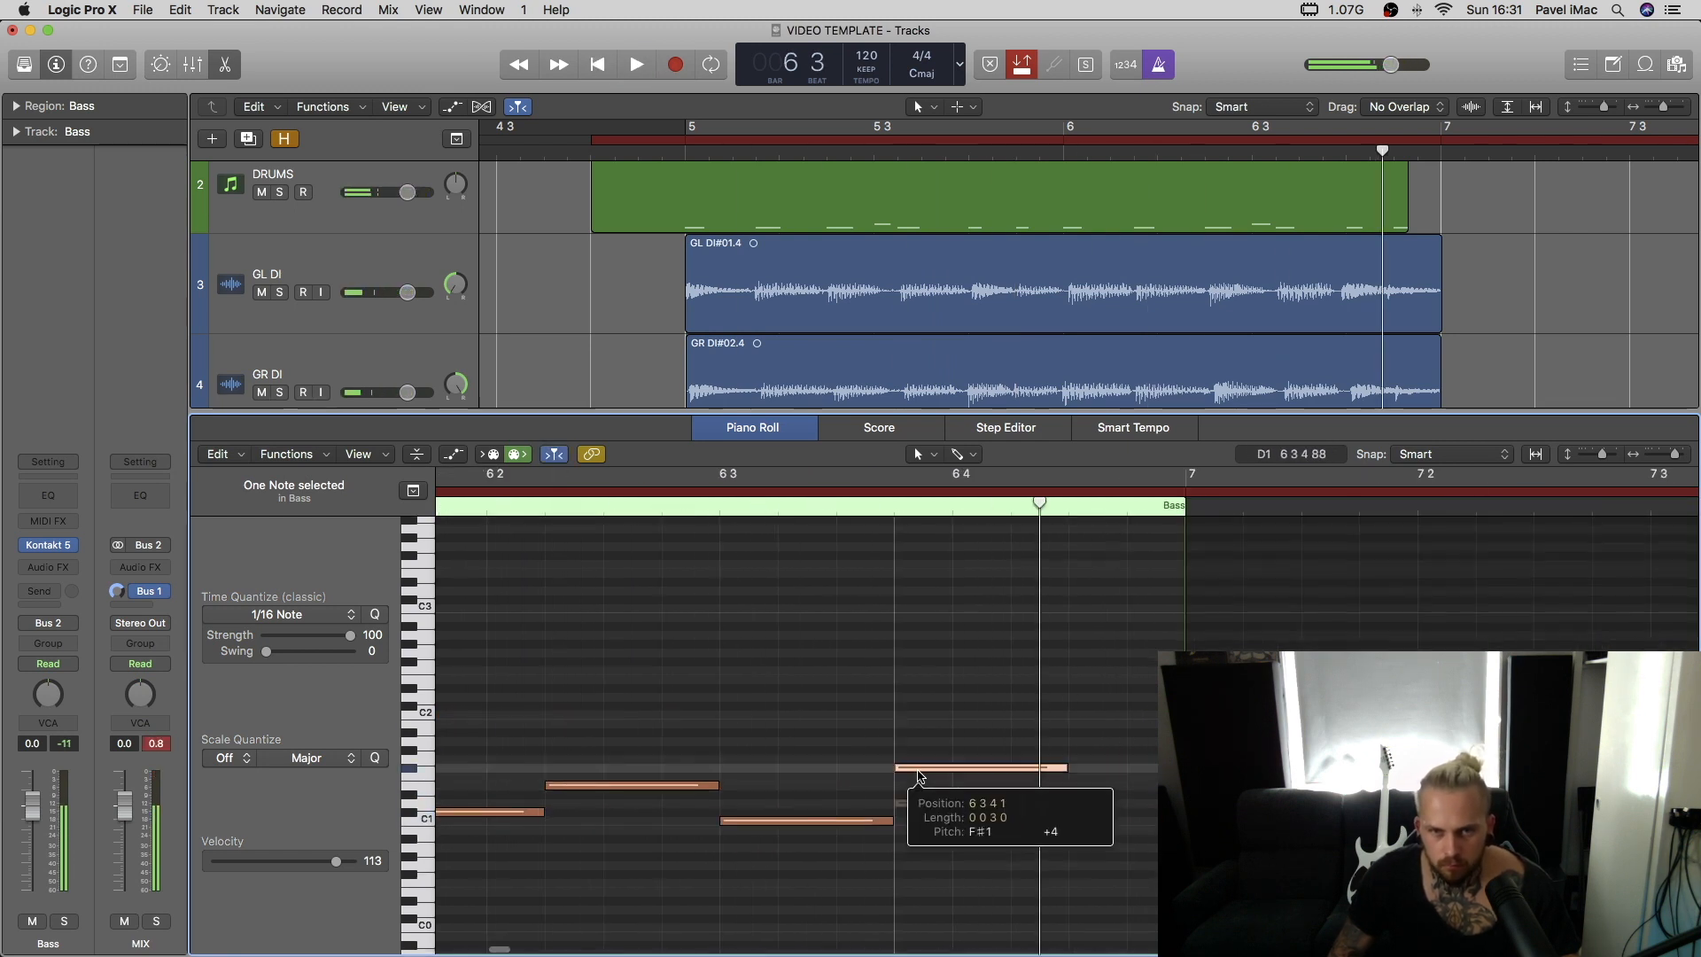
key(space)
scroll(752, 258, up, 4)
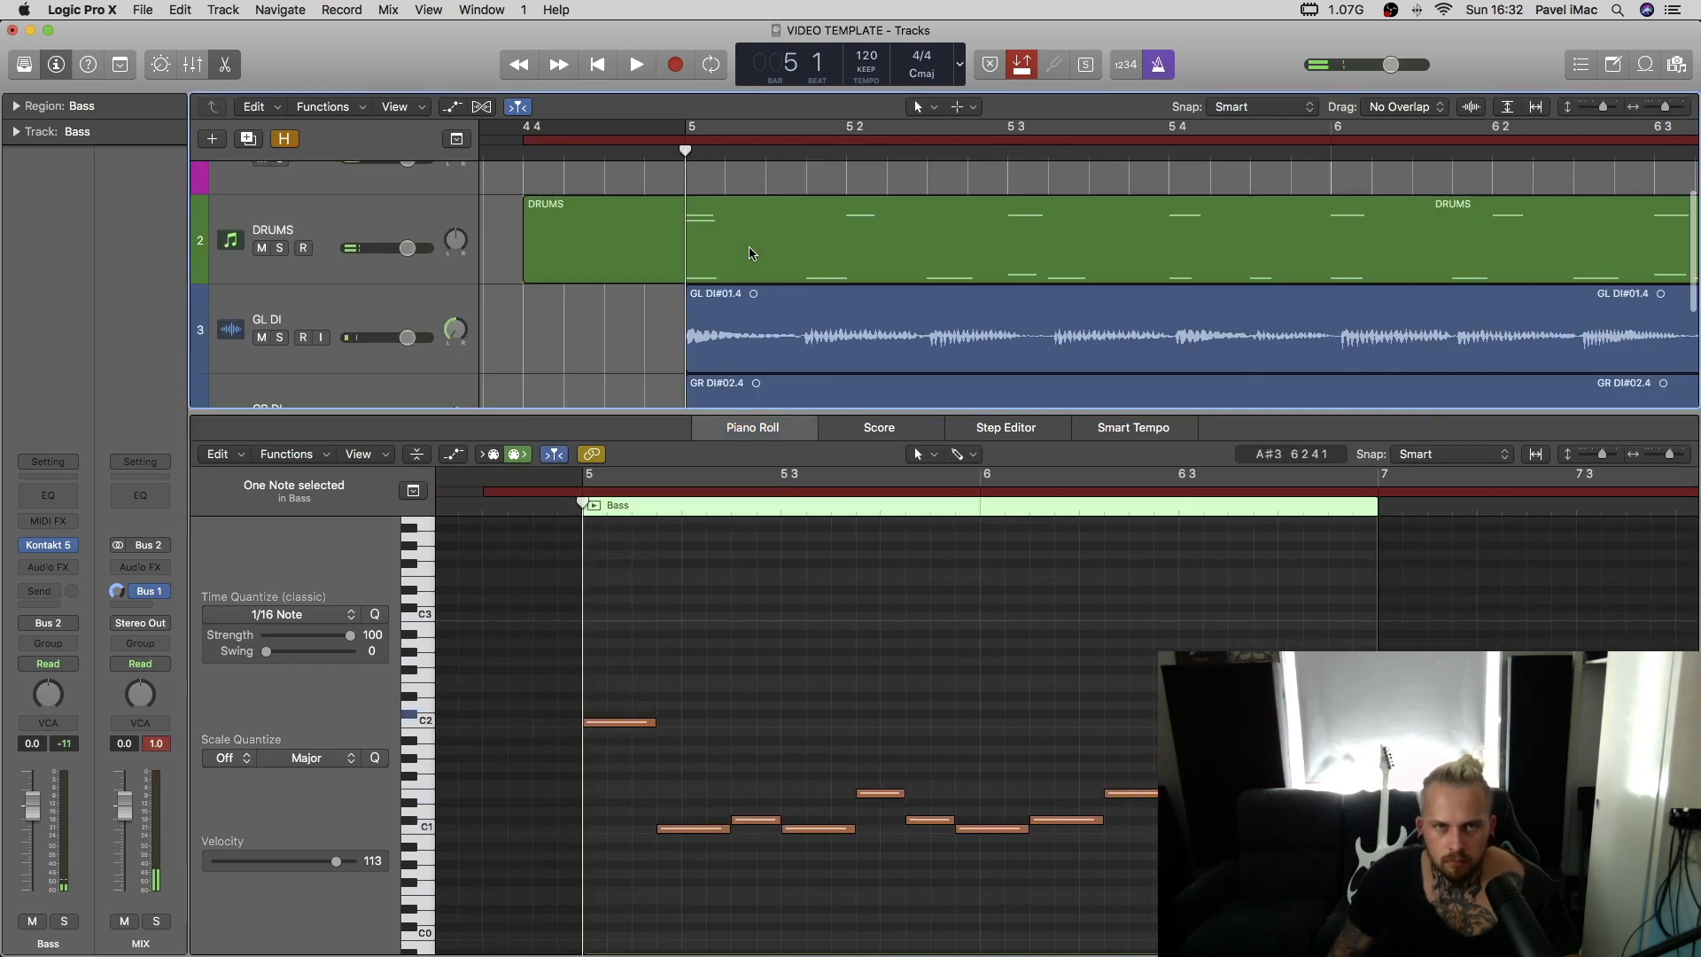
Play back from beat 3 of bar 5 and start the C1 bass note there a sixteenth later
click(1060, 155)
key(space)
drag(783, 828, 809, 828)
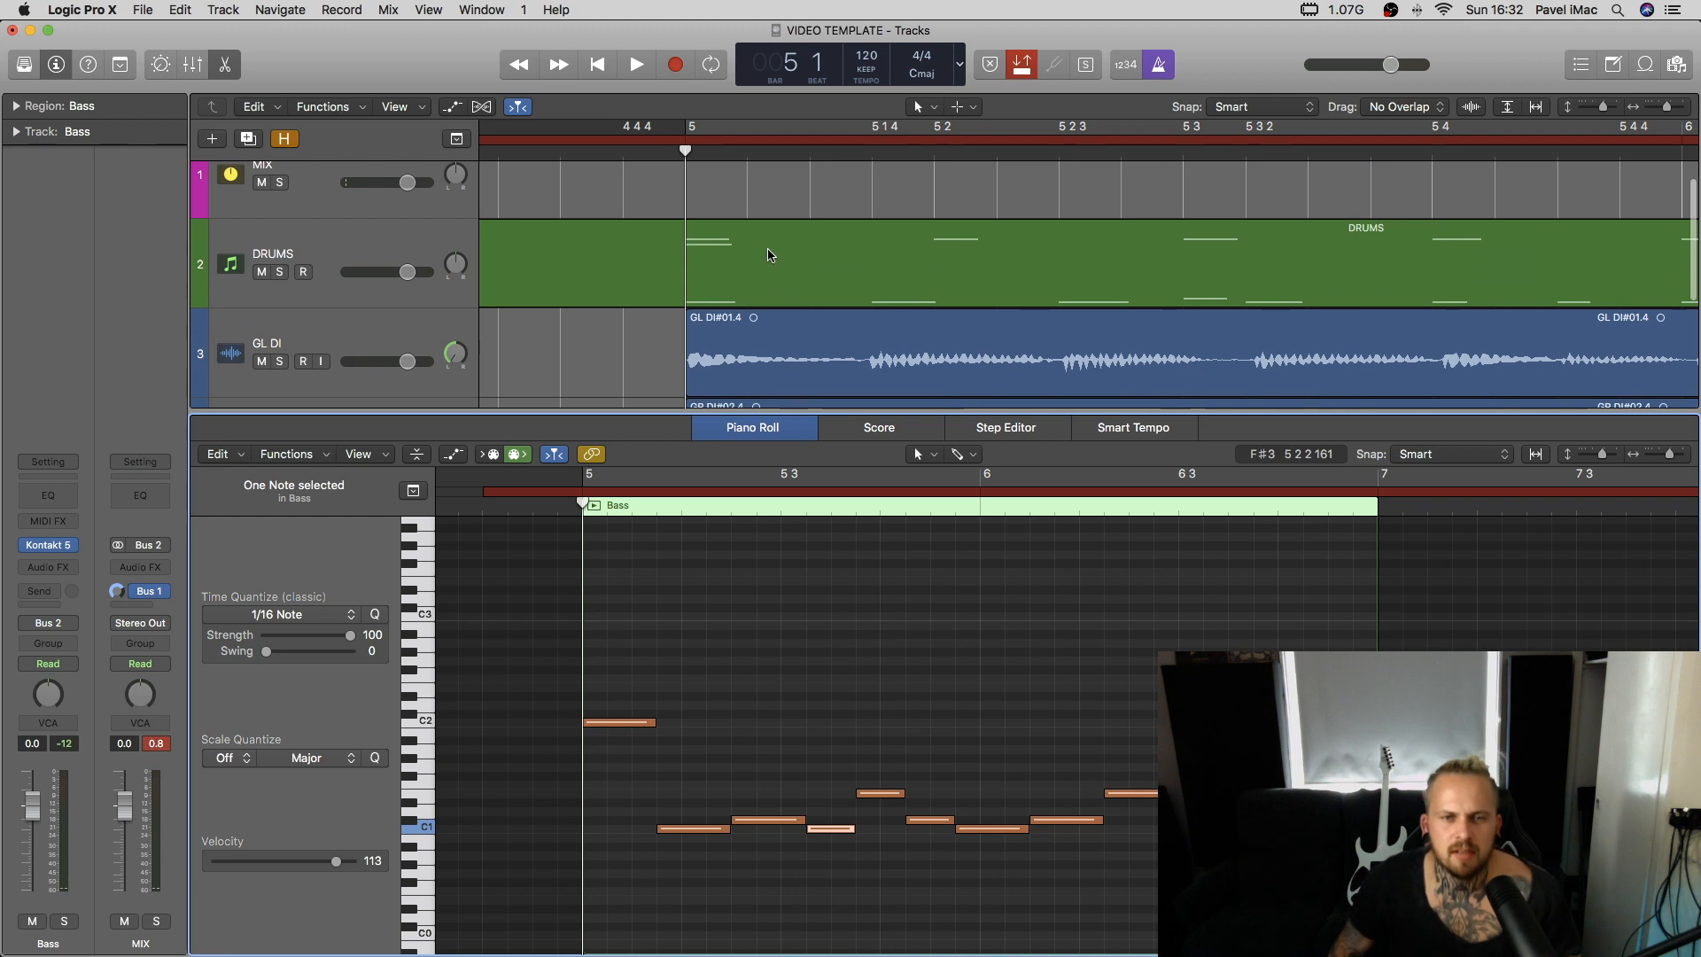
Play back from beat 2 of bar 5 to check the bass timing, close the editor and show the whole arrangement
scroll(758, 636, up, 5)
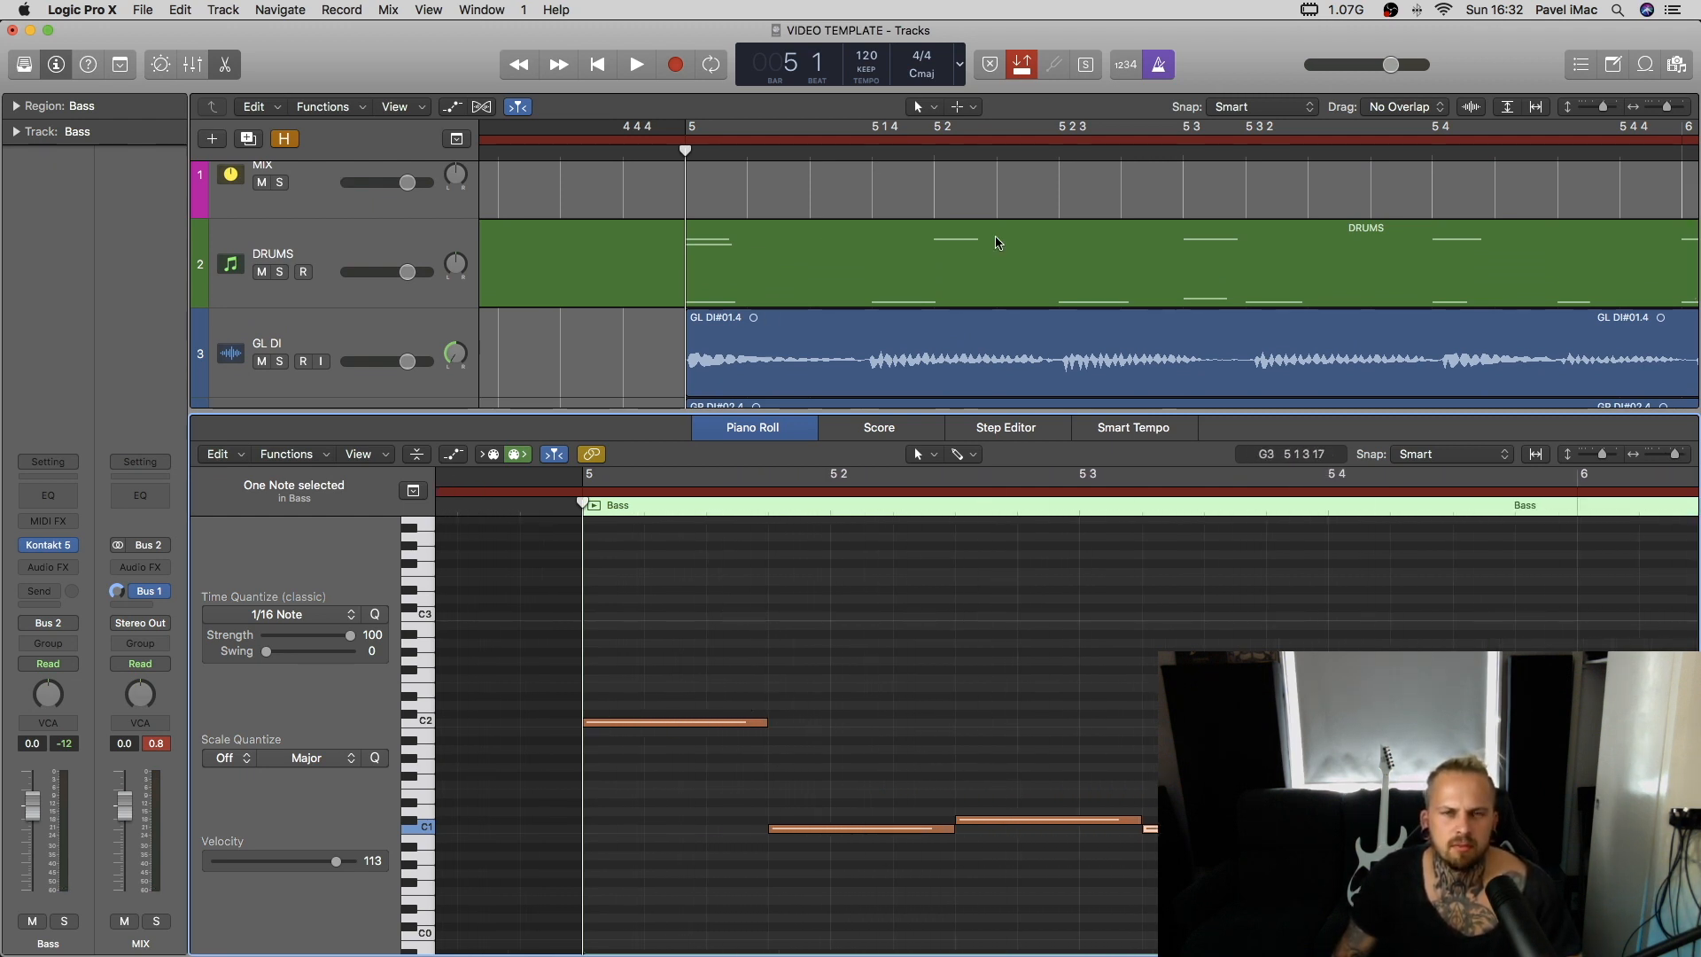
scroll(997, 242, down, 1)
scroll(877, 239, right, 2)
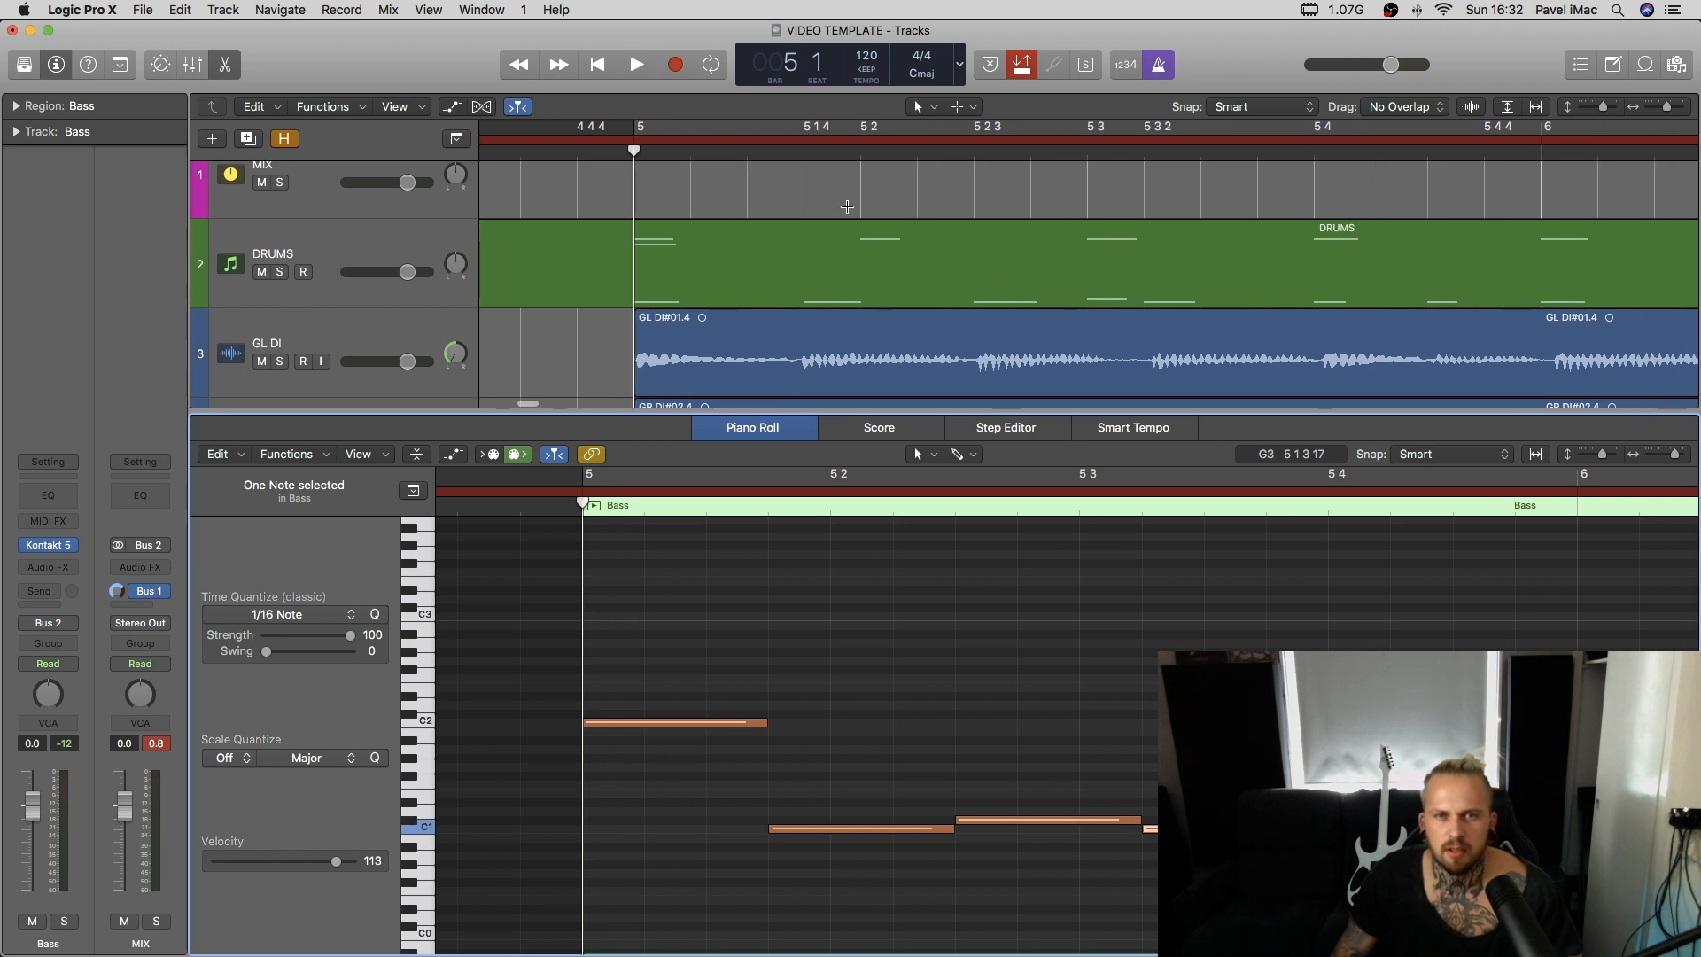
click(804, 157)
scroll(915, 193, right, 4)
click(765, 153)
key(space)
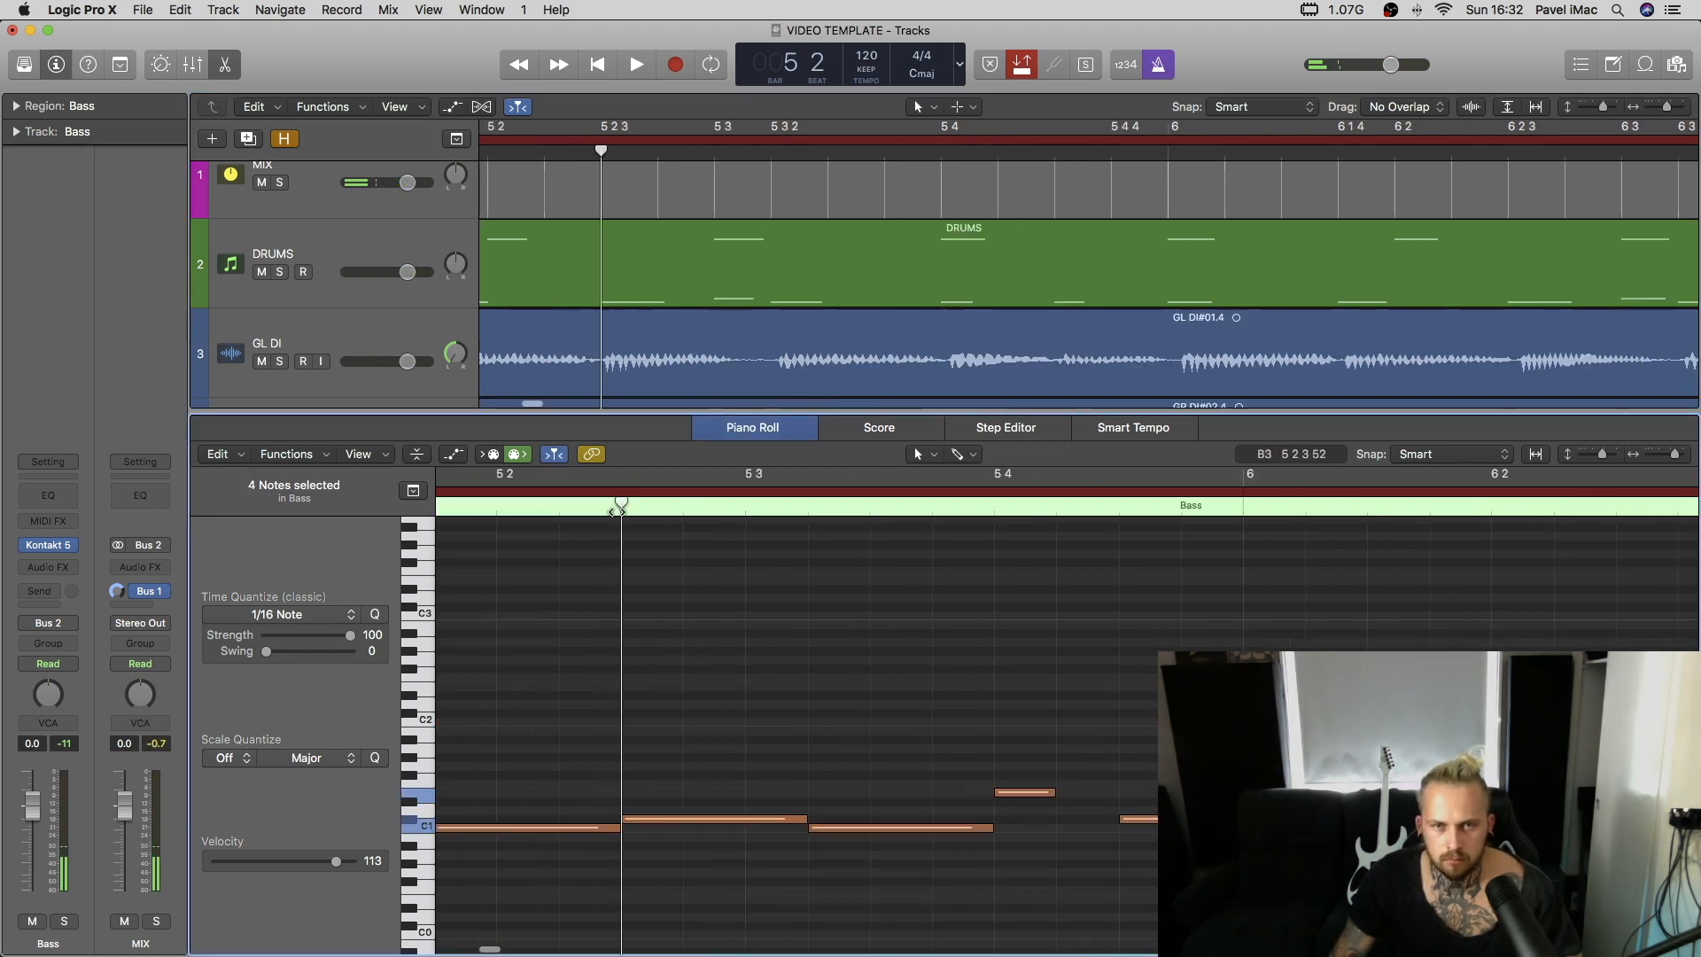
key(e)
key(z)
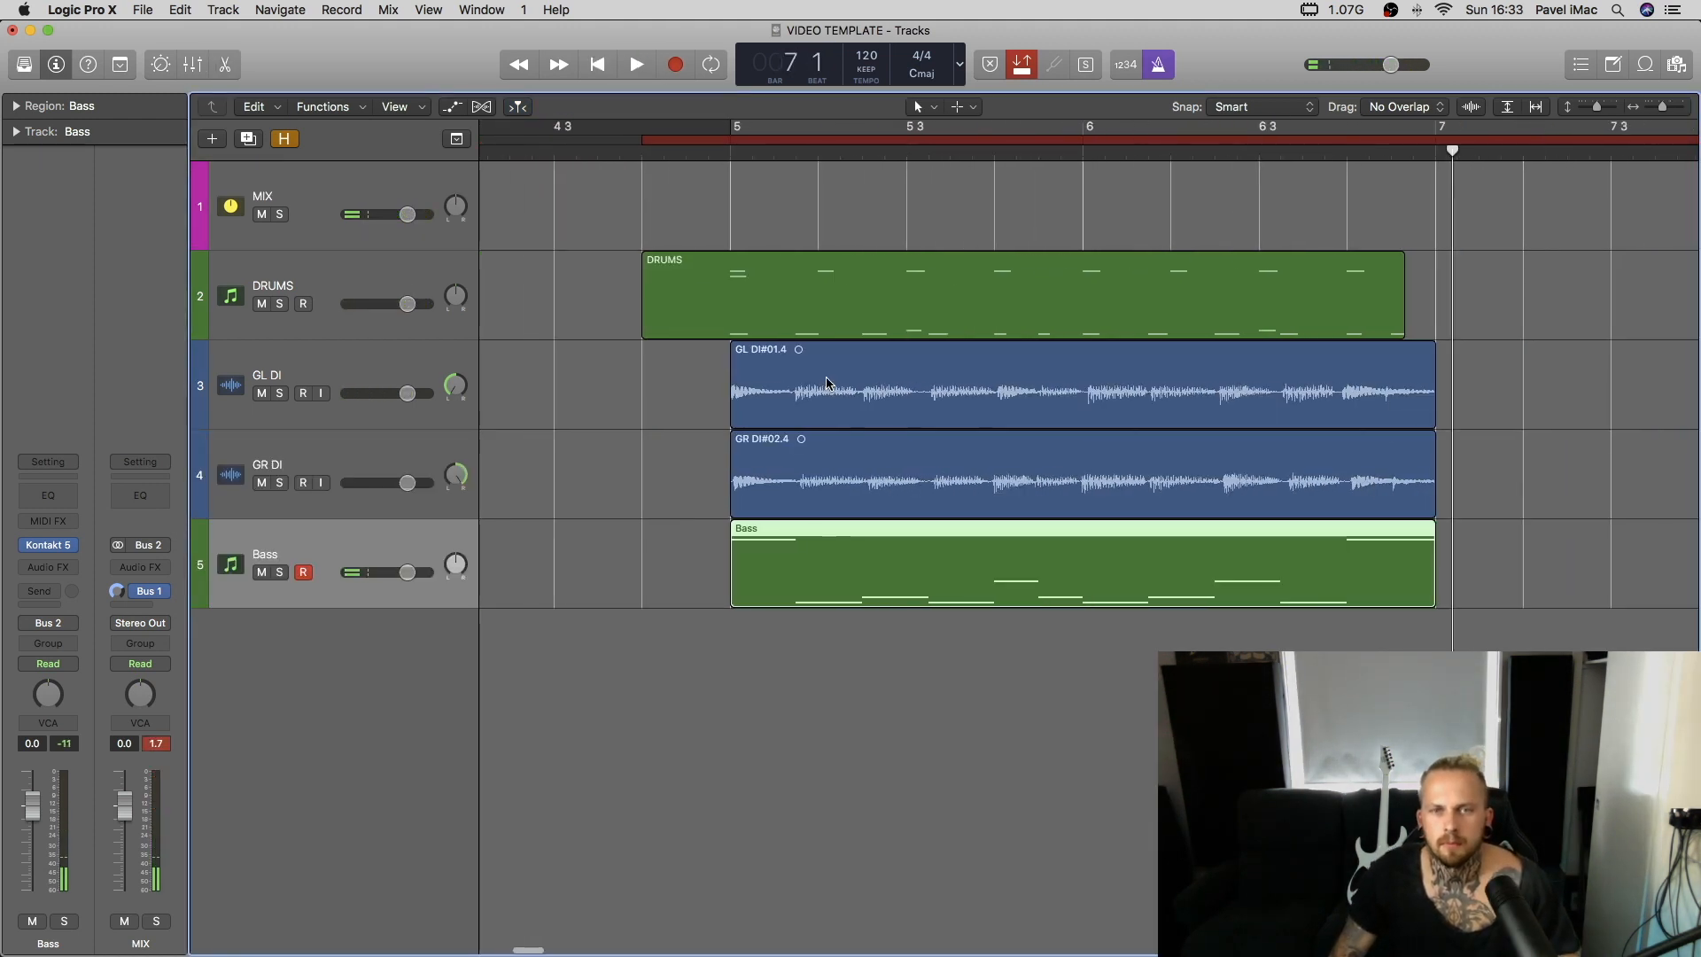
Set the cycle range from bar 5 to bar 7 and pull the GL DI, GR DI and Bass faders down in the mixer
drag(736, 132, 1478, 133)
key(x)
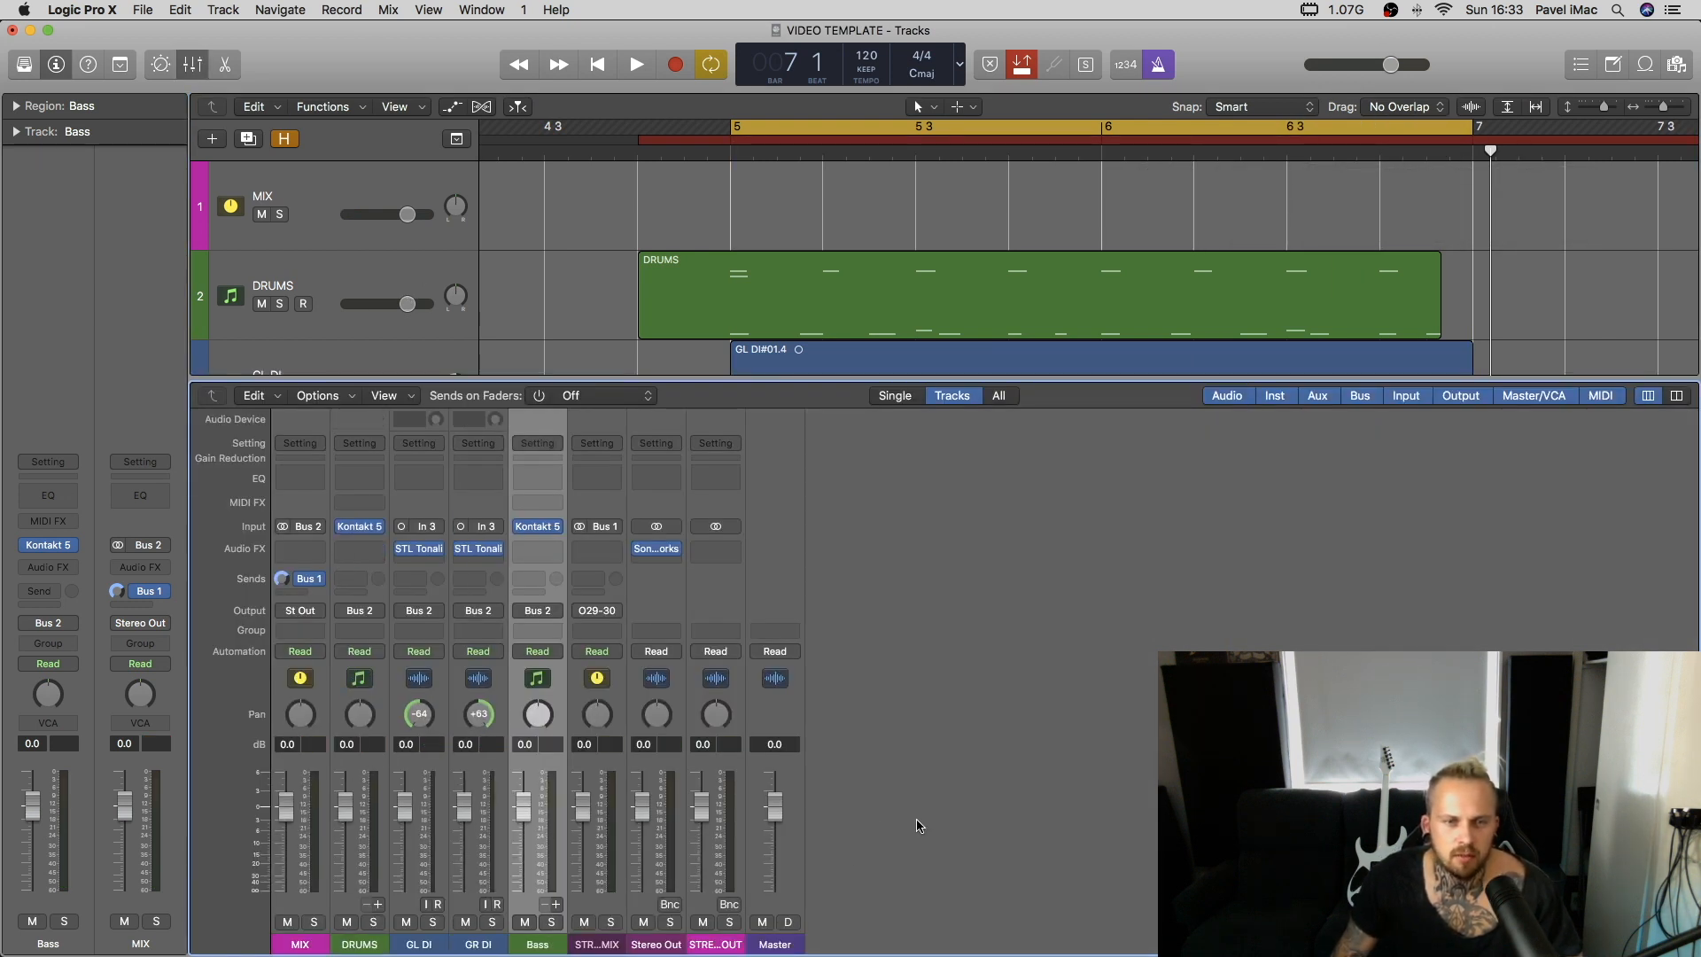
drag(407, 810, 471, 889)
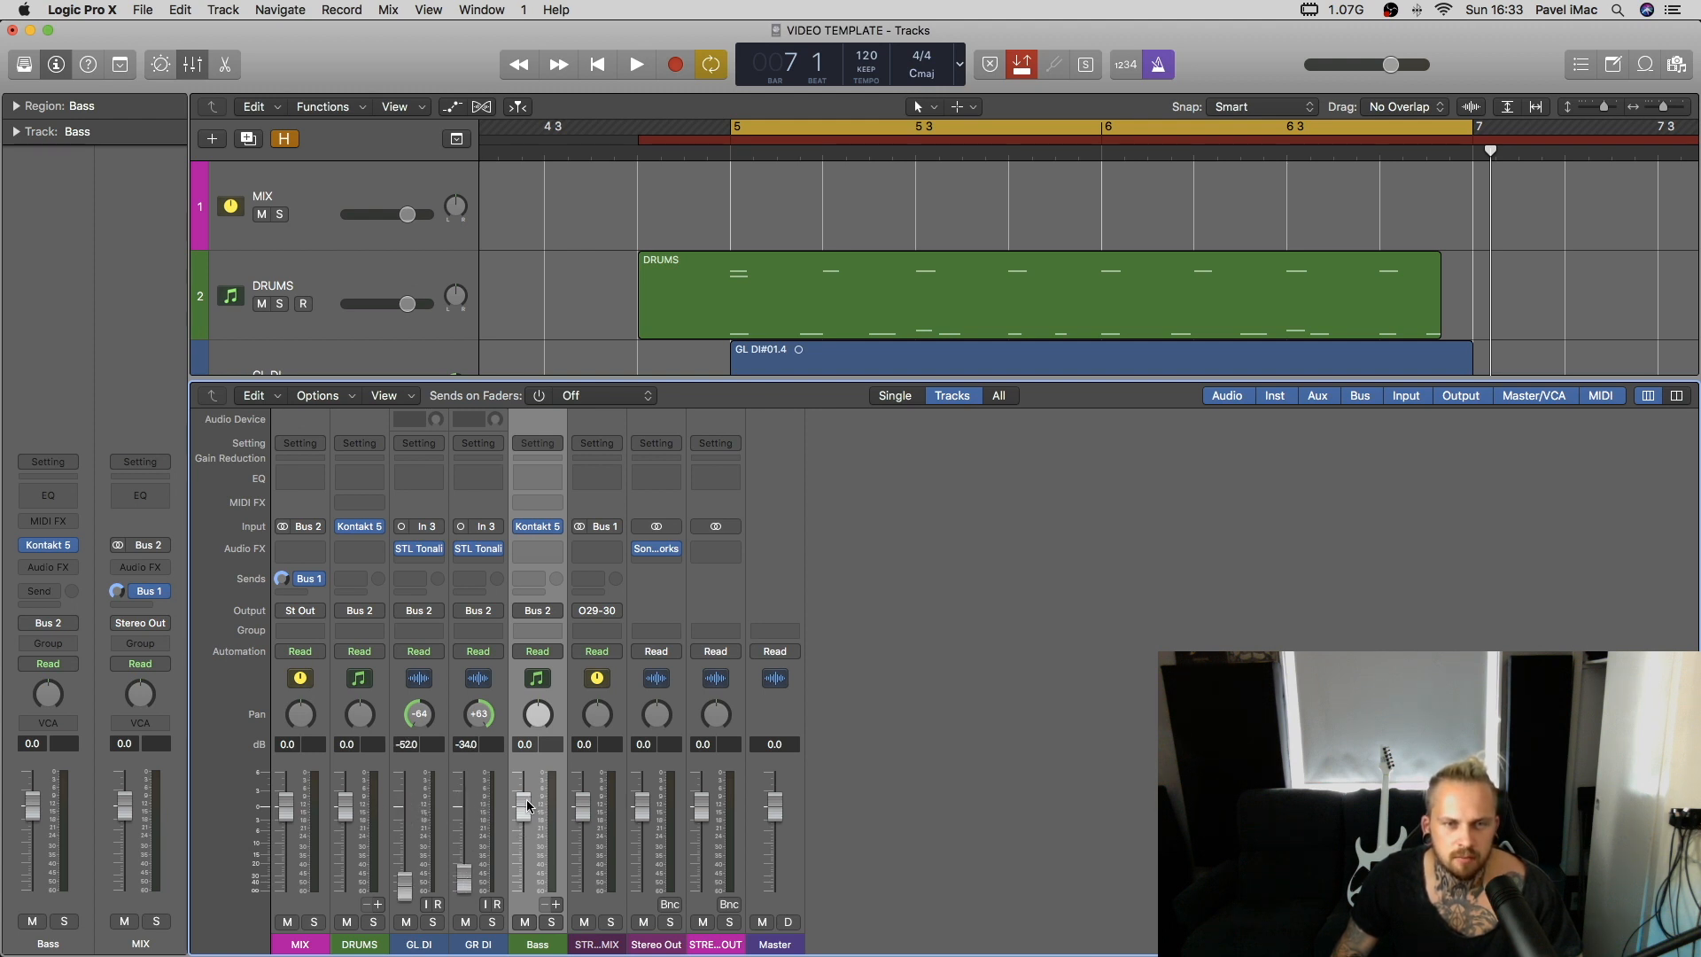
drag(527, 806, 540, 908)
Play the loop and set the DRUMS fader to -1.3 dB and the Bass fader to -2.9 dB
key(space)
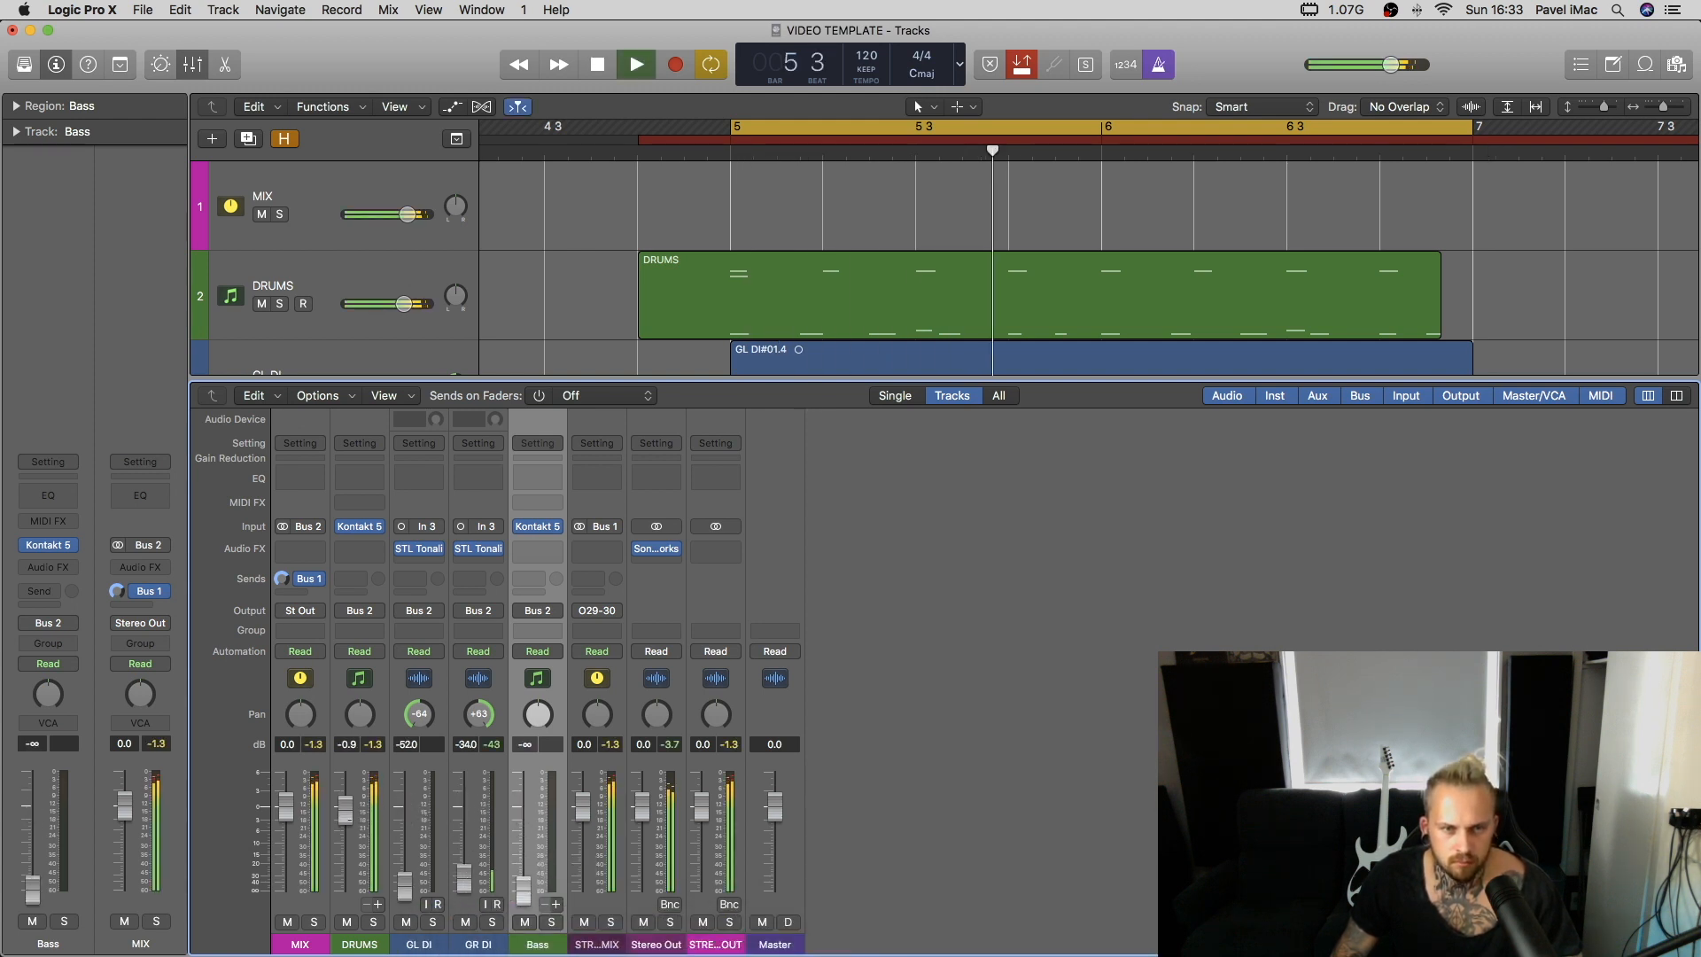
click(413, 775)
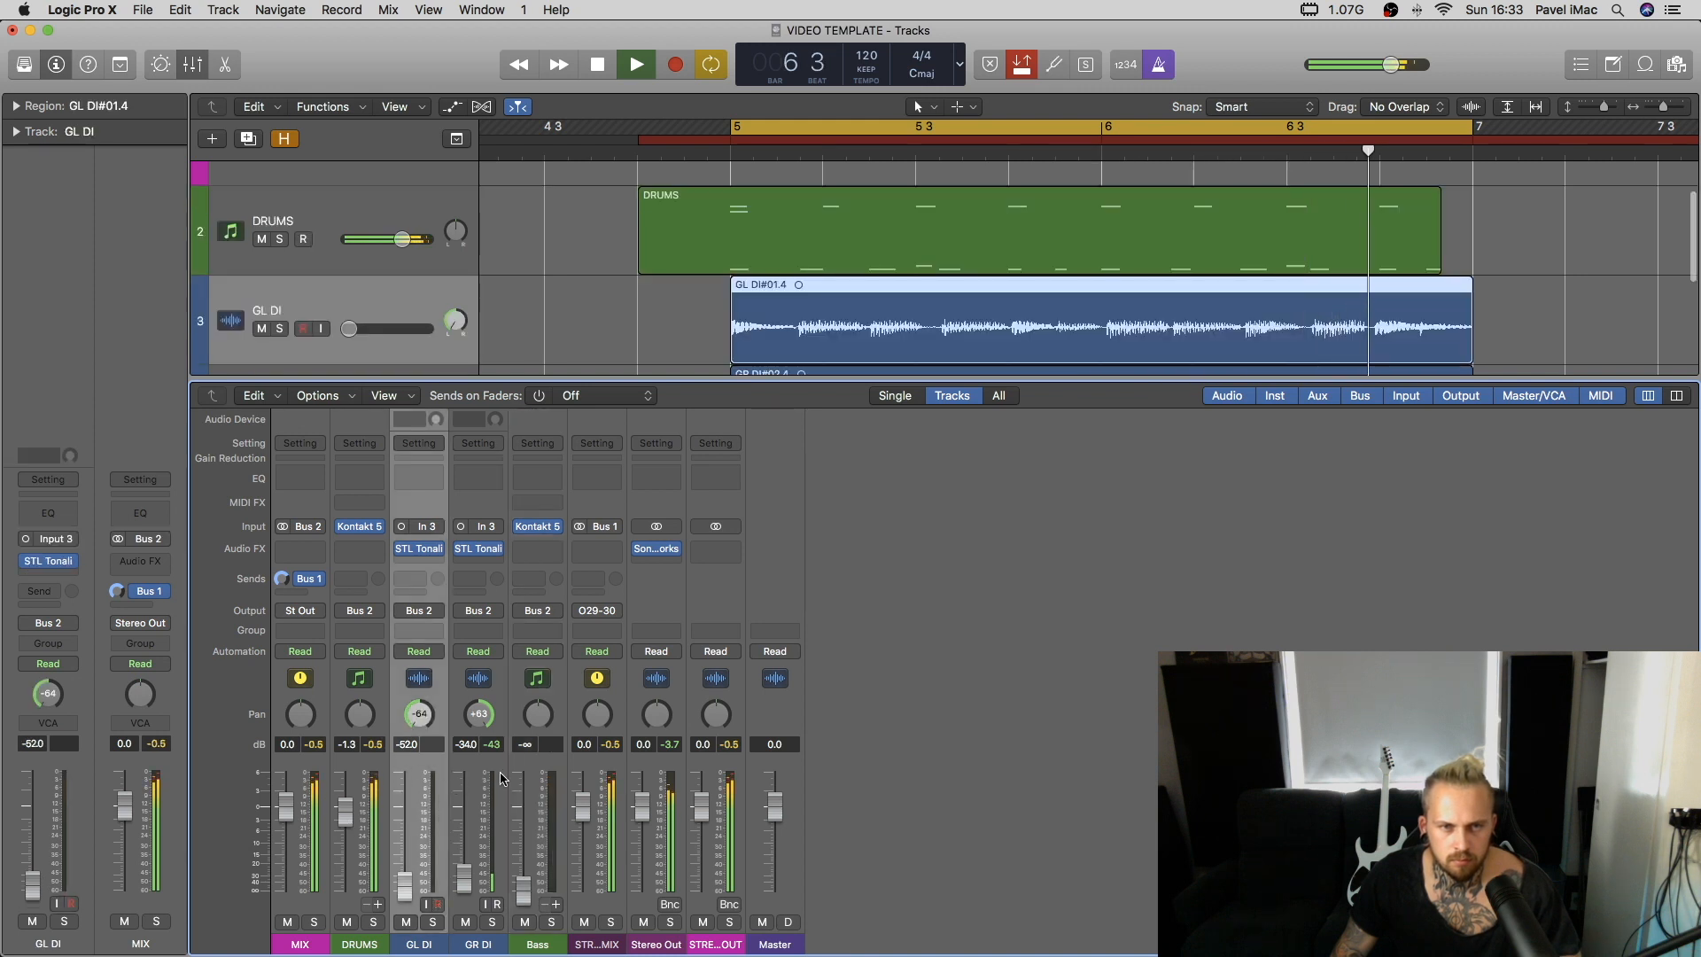
drag(524, 891, 524, 858)
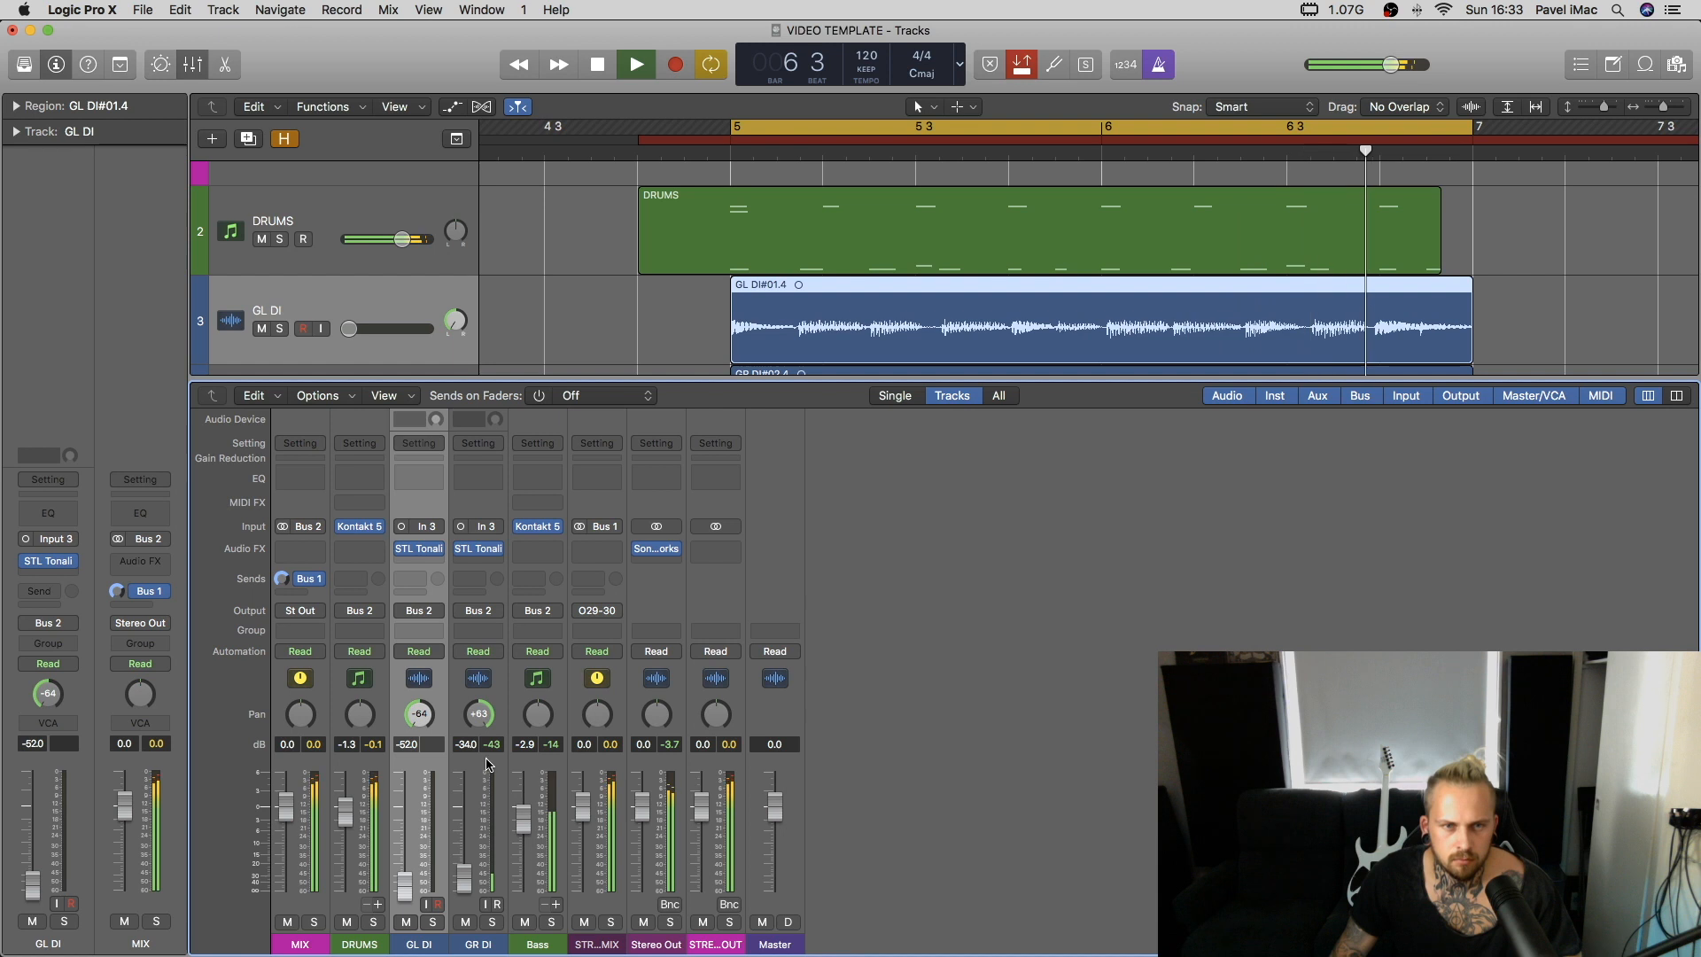
Pull both guitar faders fully down, then raise GL DI and GR DI together to -2.6 dB during playback
click(487, 861)
drag(464, 877, 464, 952)
click(487, 872)
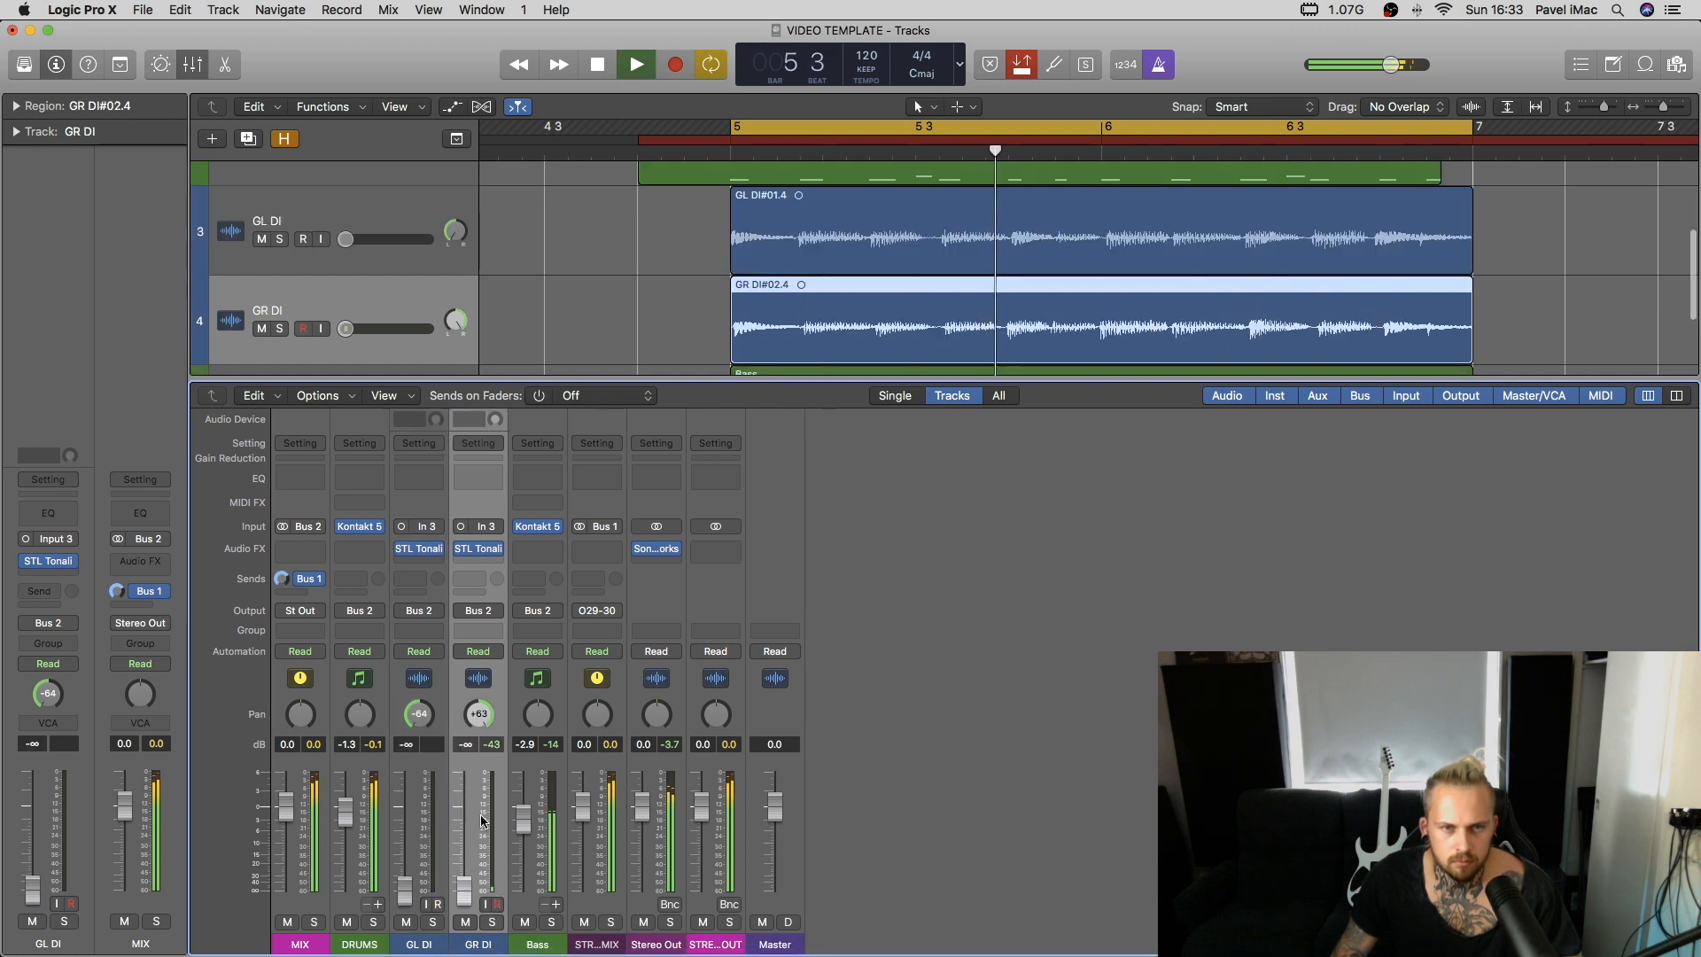
shift+click(420, 775)
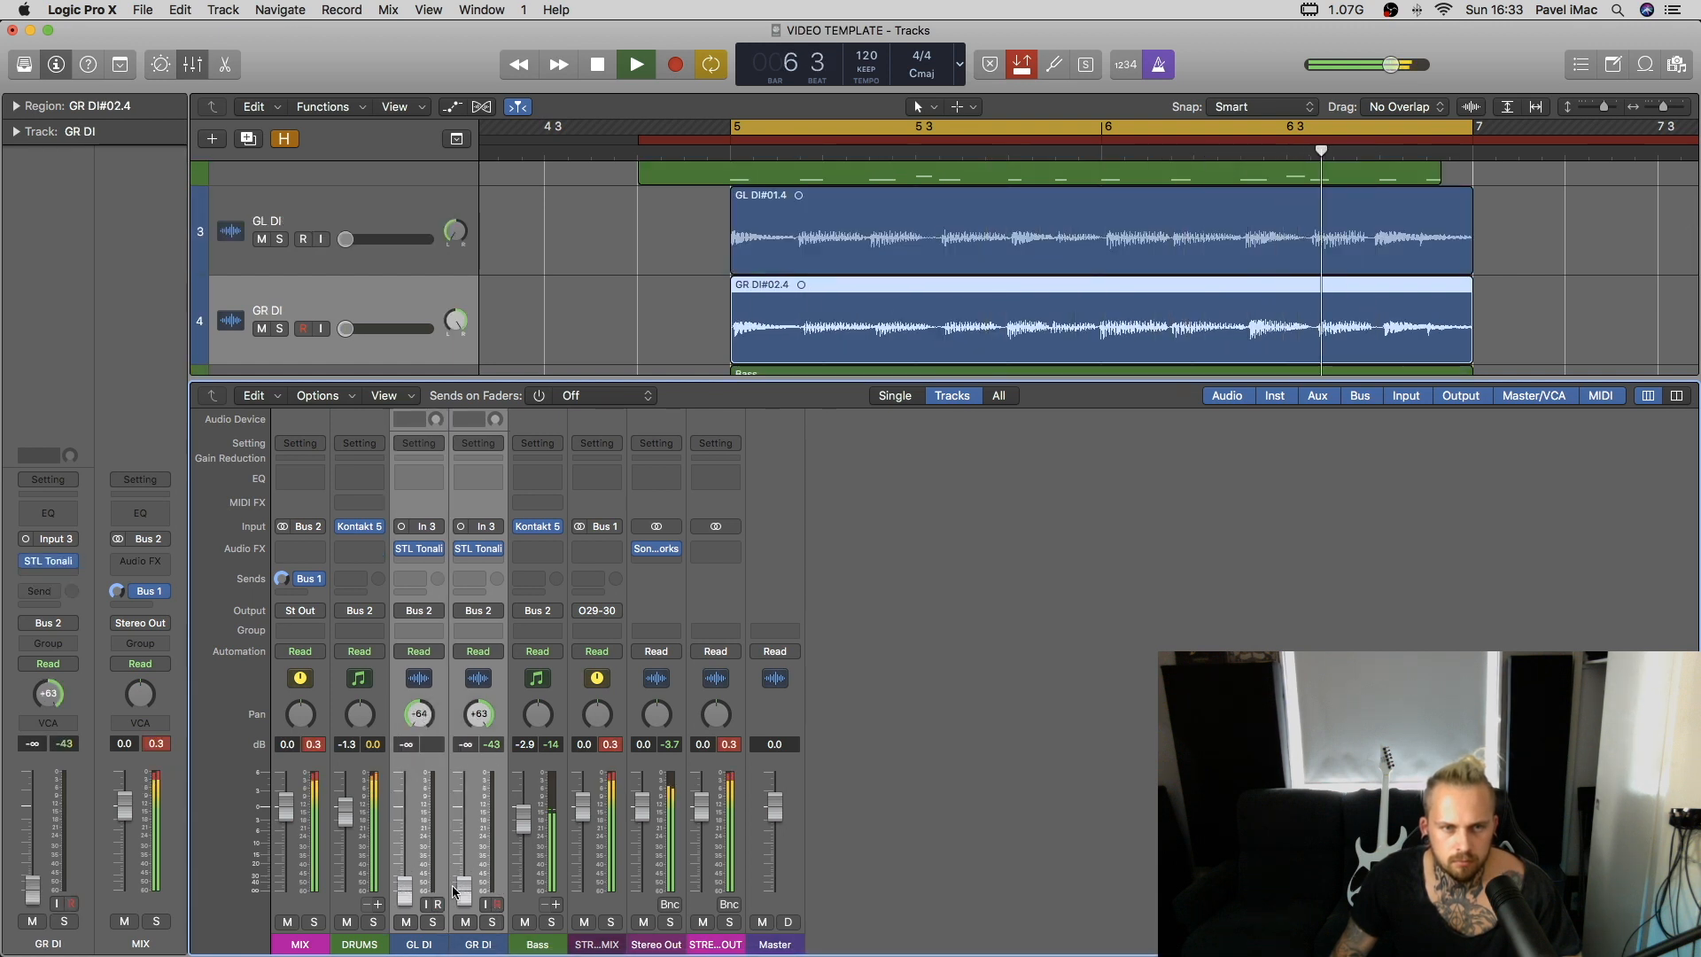
drag(411, 893, 410, 875)
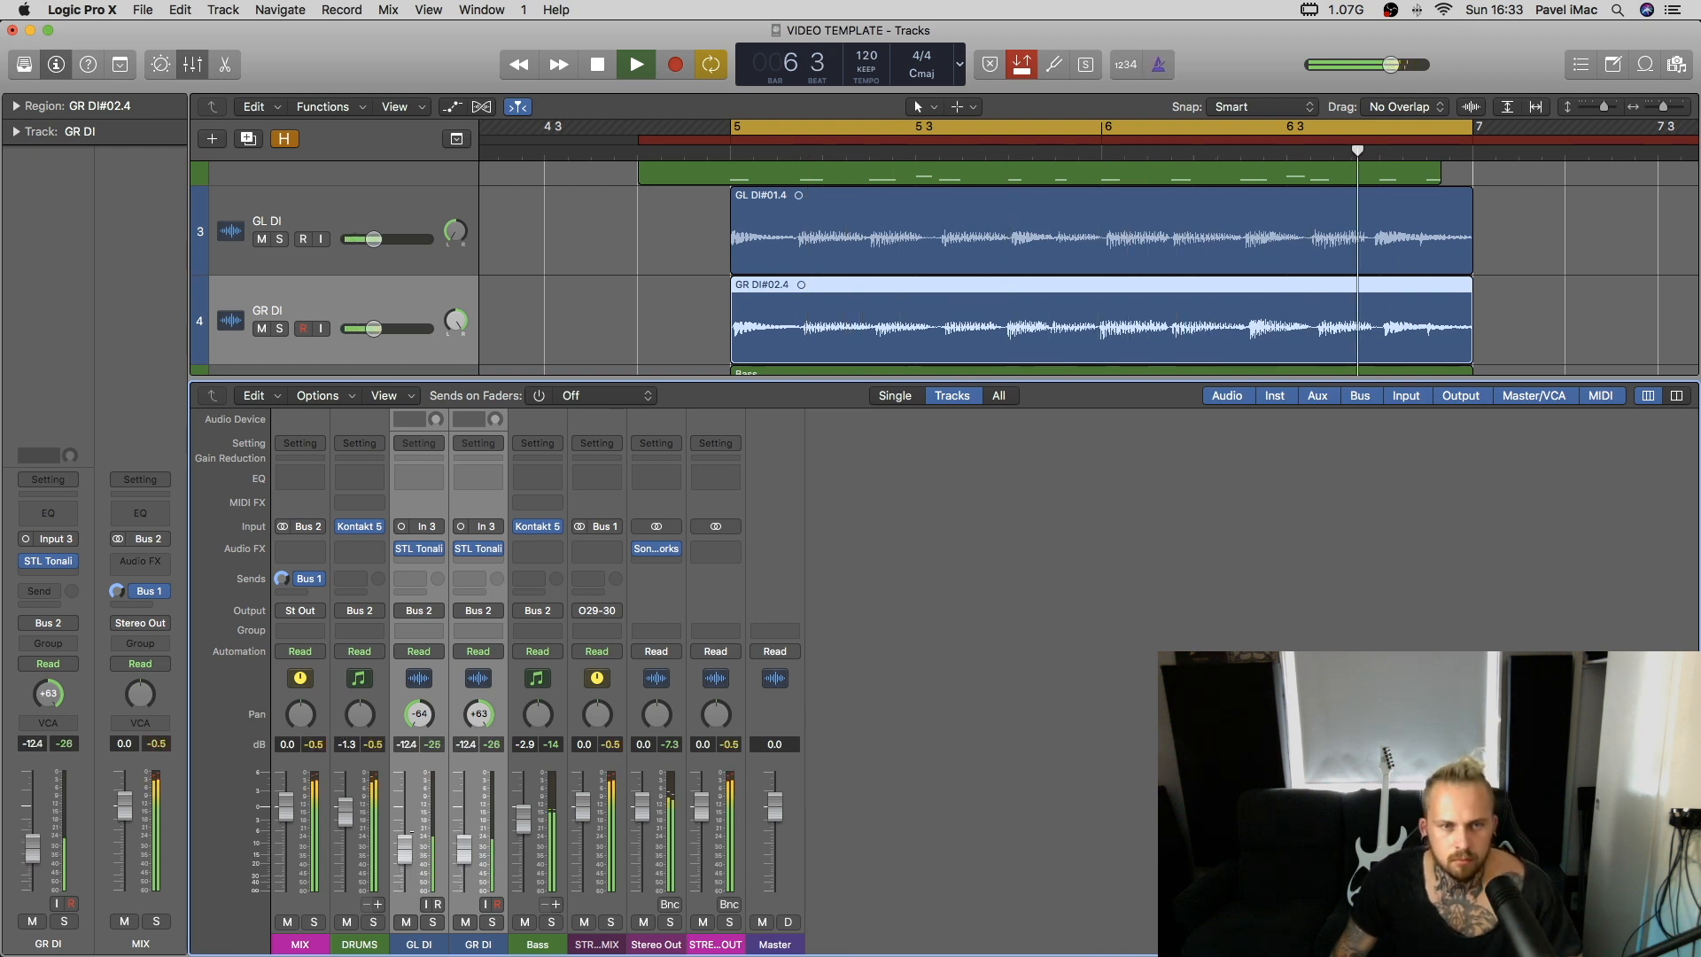
drag(407, 875, 406, 823)
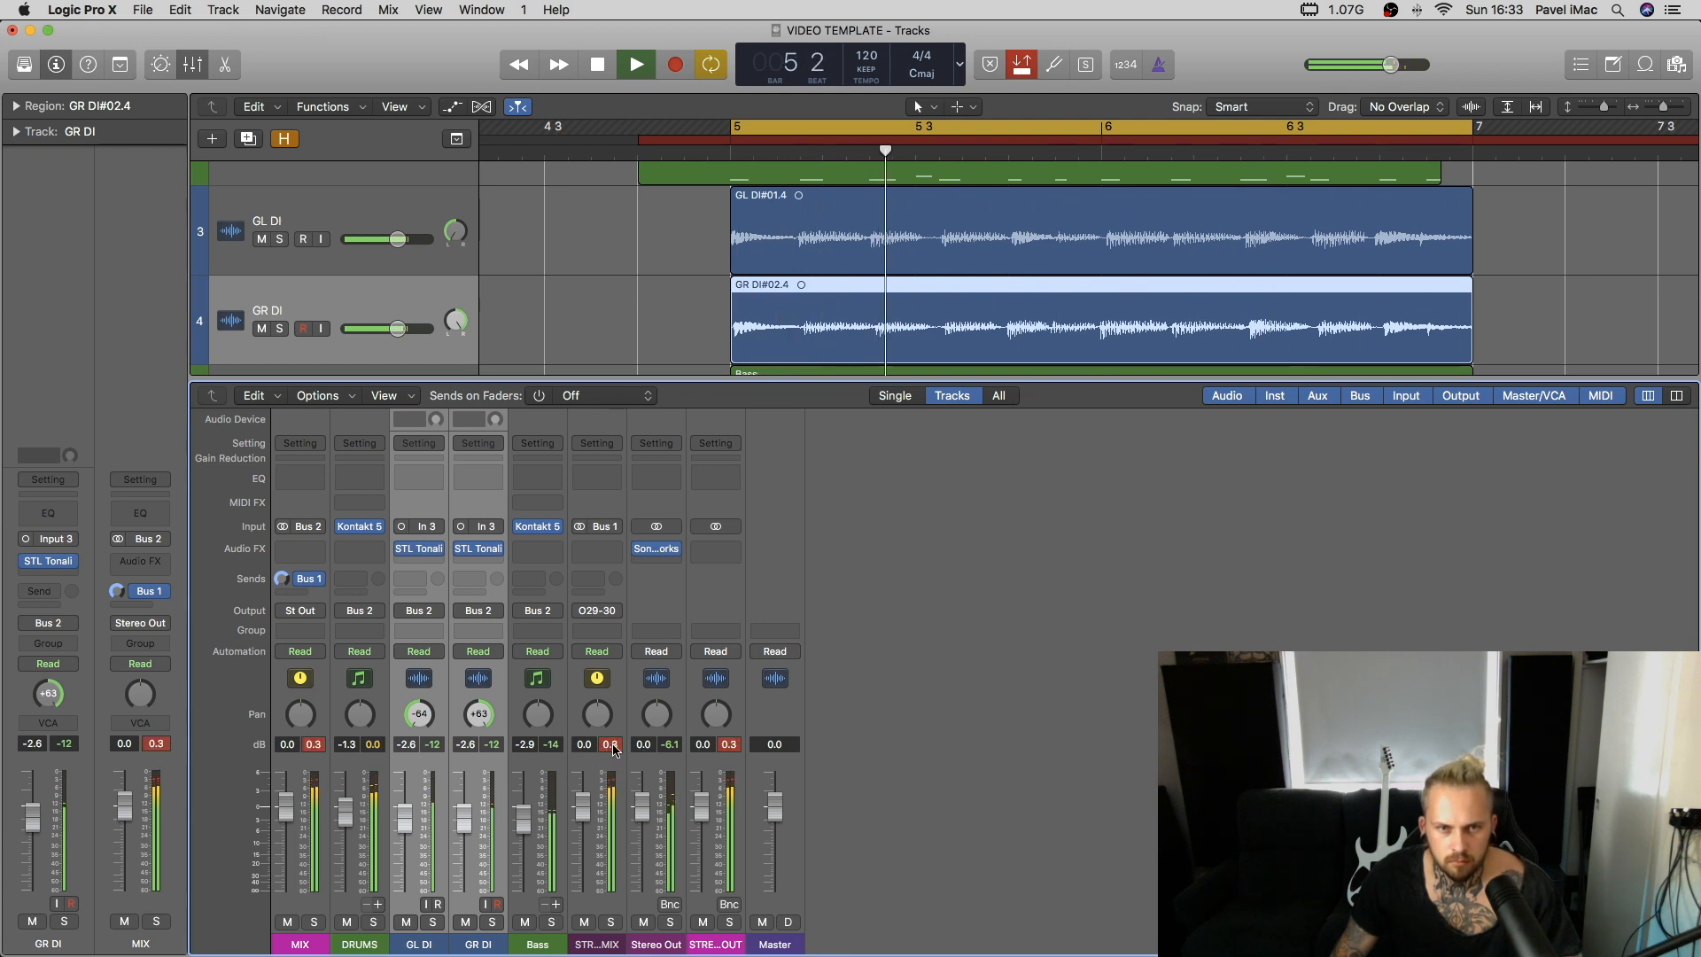
Lower the four instrument faders together to -3.2 dB for DRUMS, -4.5 dB for both guitars and -4.8 dB for Bass, then stop playback
click(538, 775)
drag(342, 837, 343, 849)
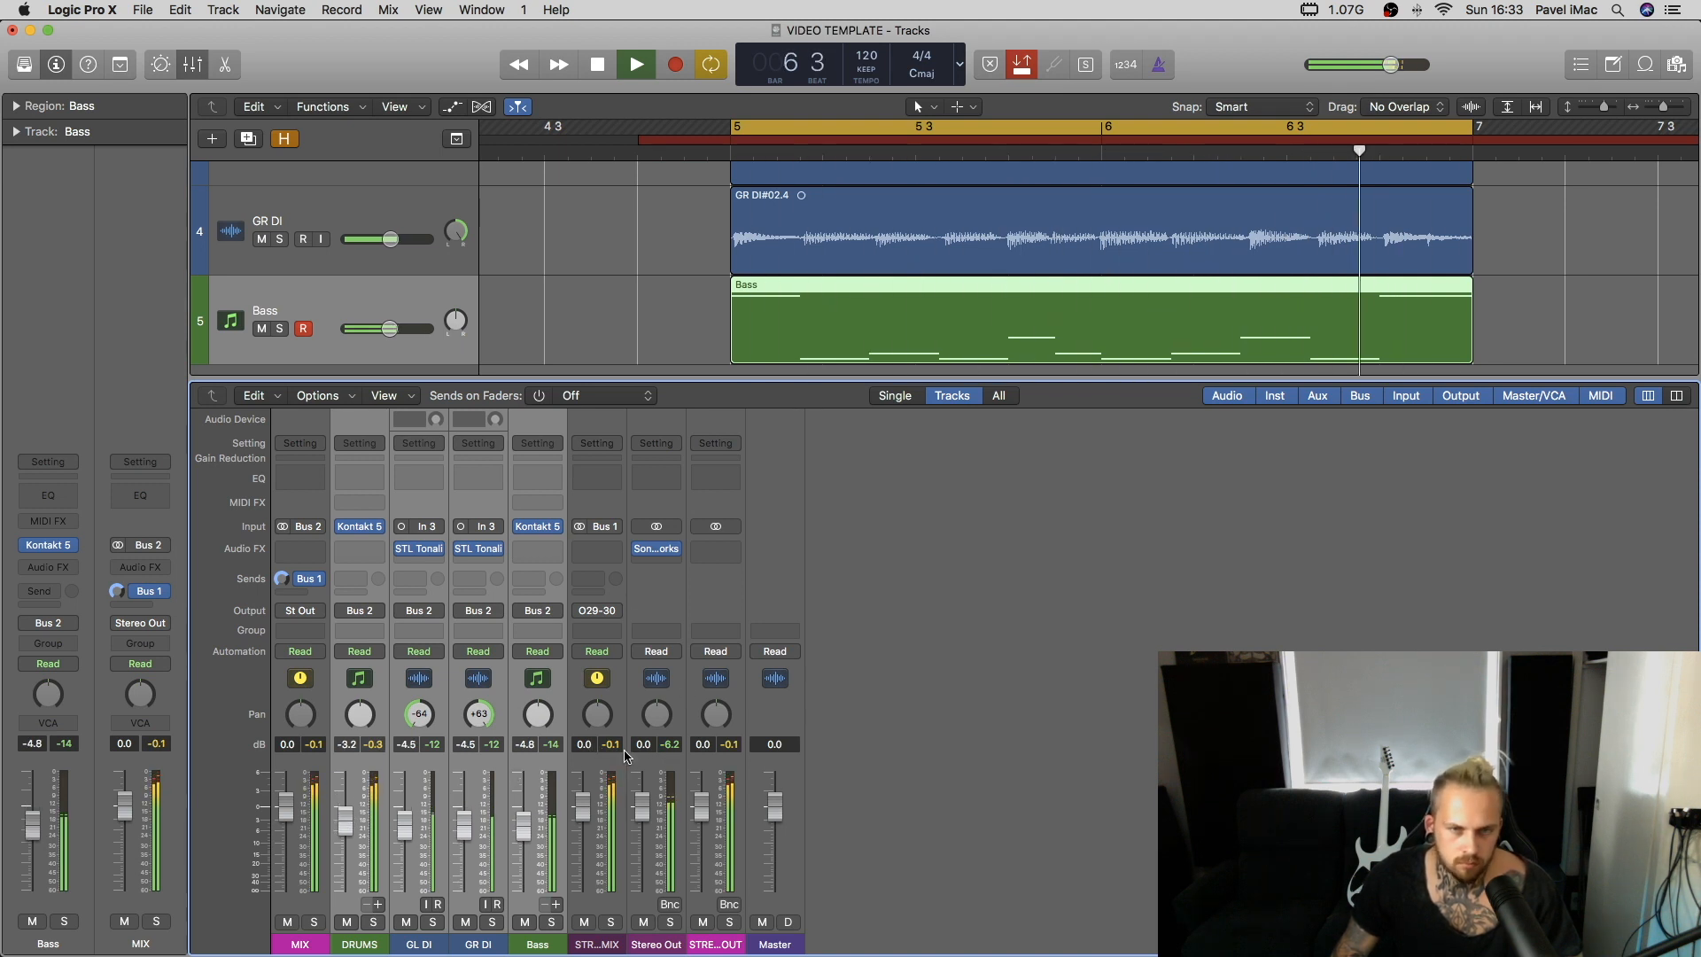
key(space)
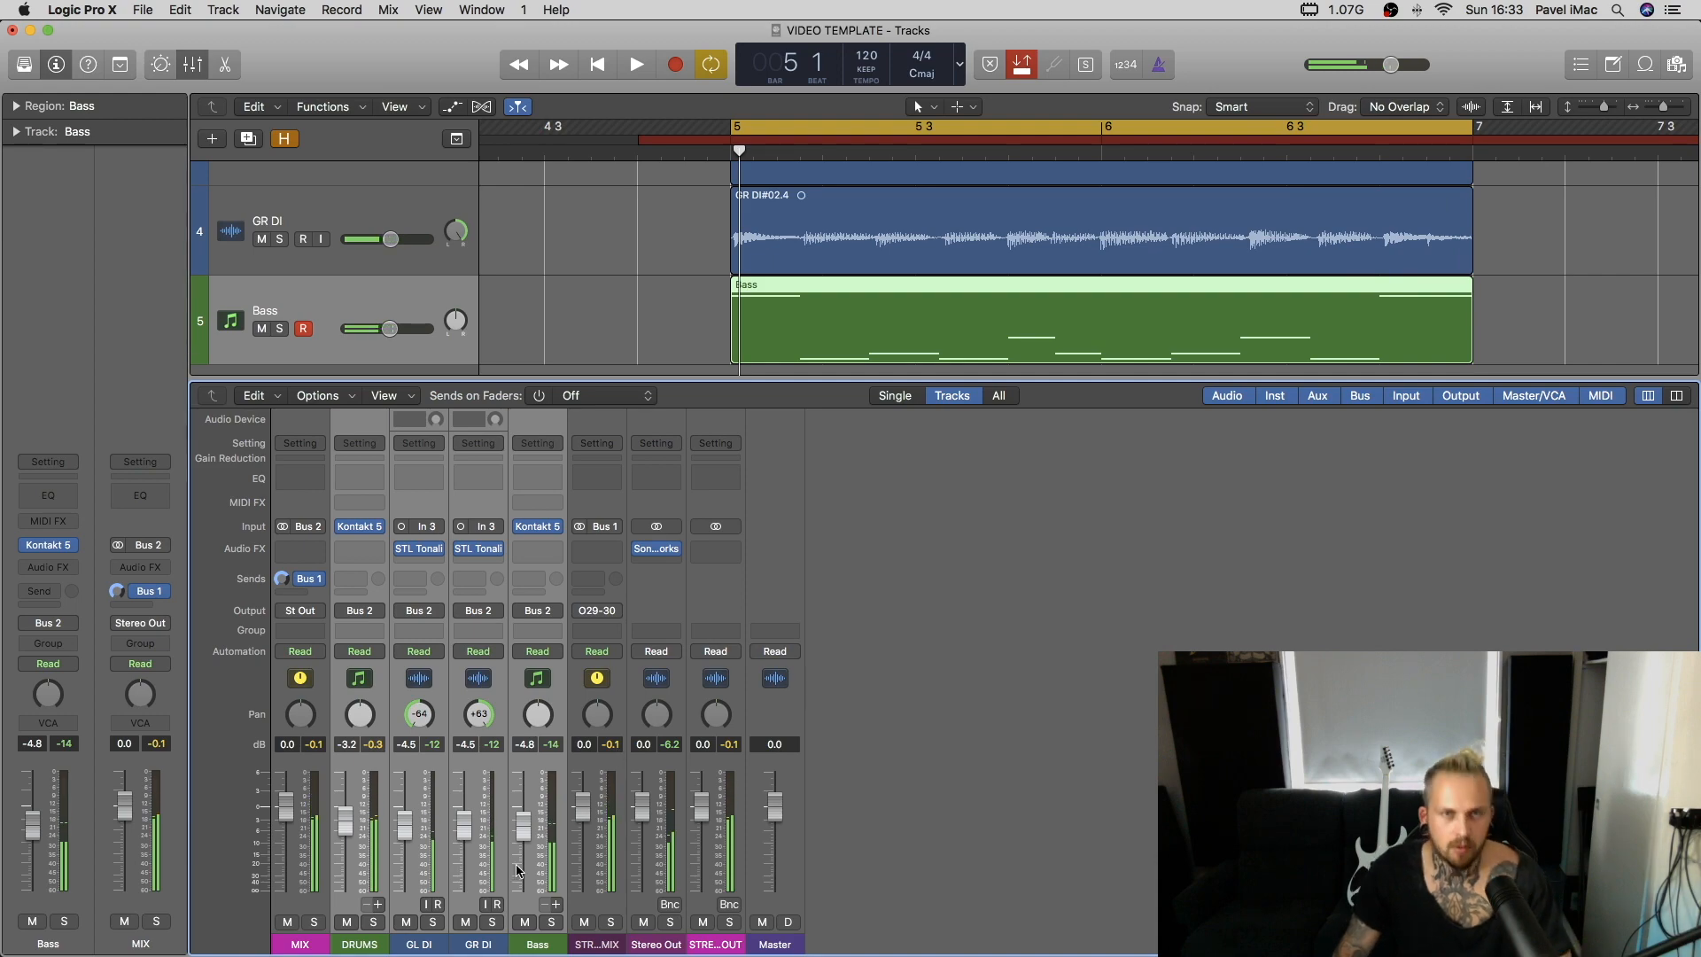
key(p)
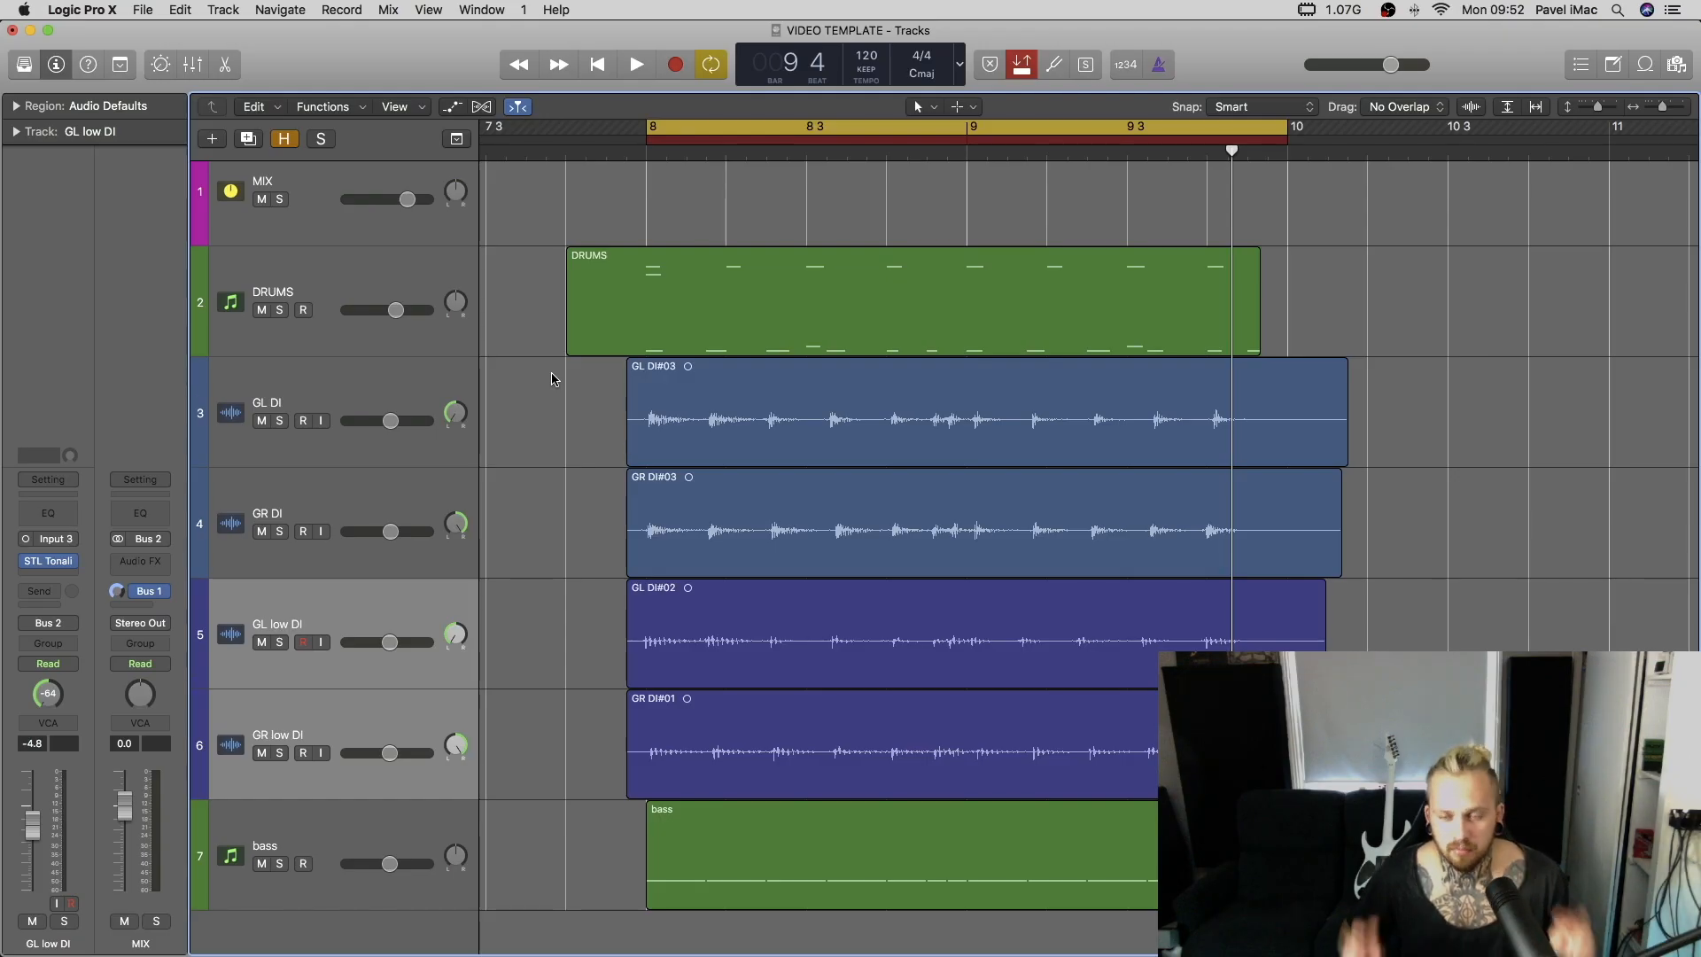
Mute the GL low DI and GR low DI tracks and play the bar 8 to 10 loop without them
click(261, 645)
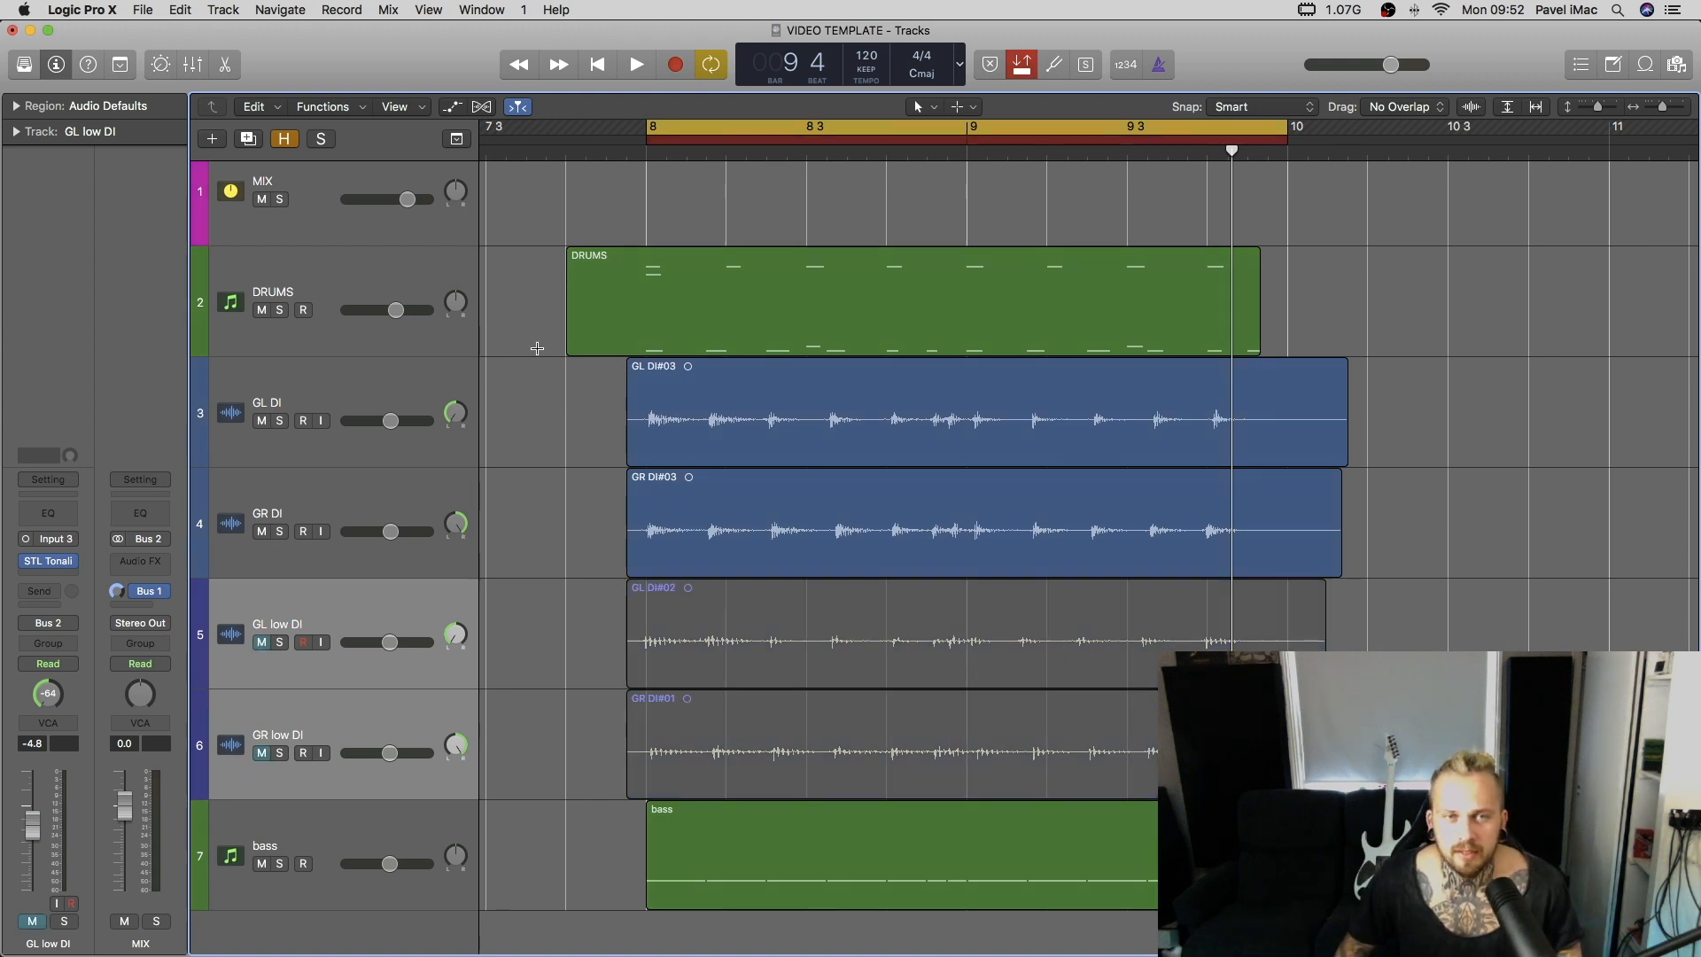
key(space)
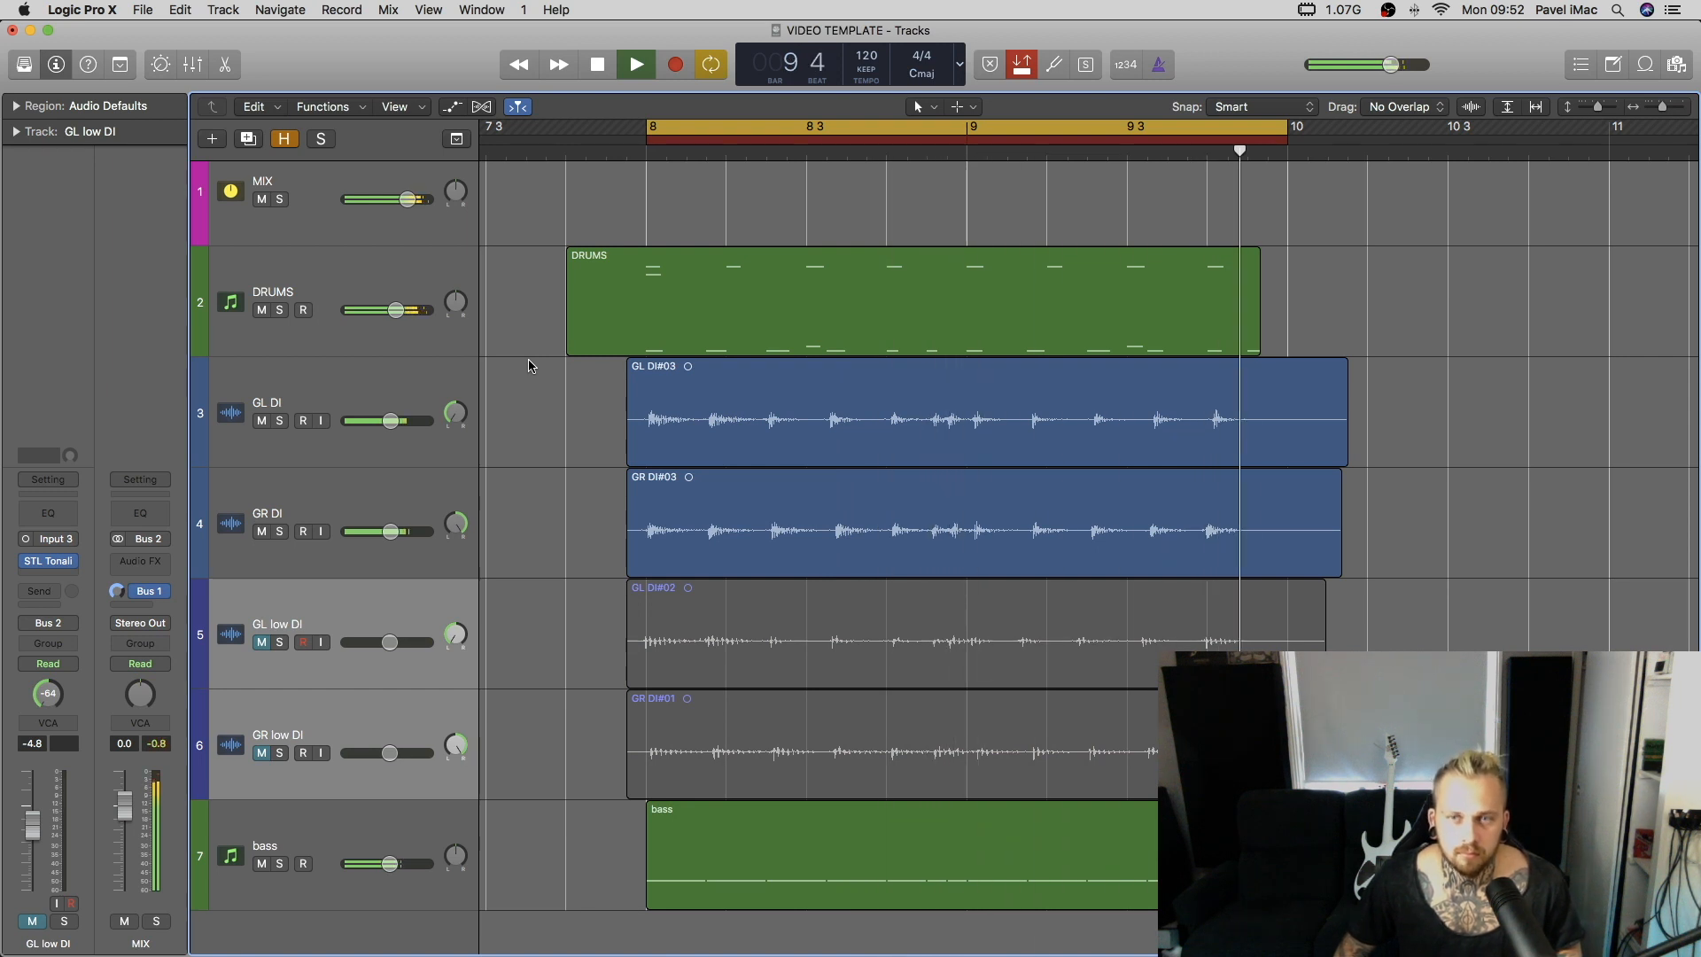
key(space)
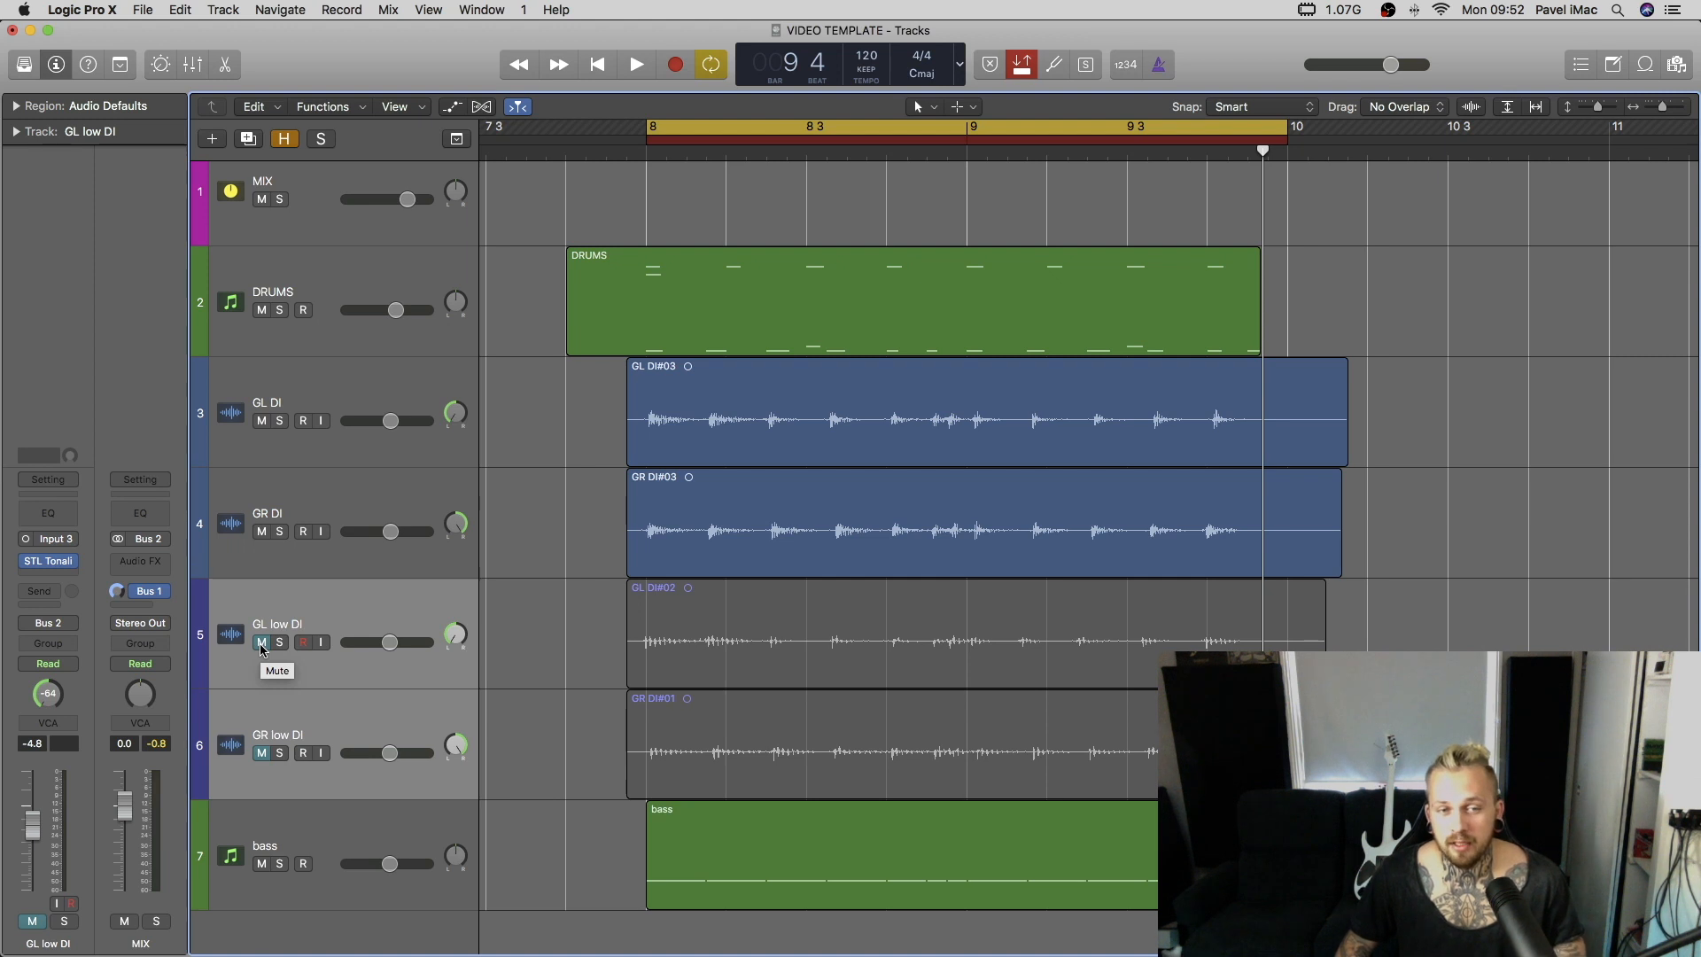
Unmute and solo the GL low DI and GR low DI tracks to hear the low guitar layer alone
click(262, 643)
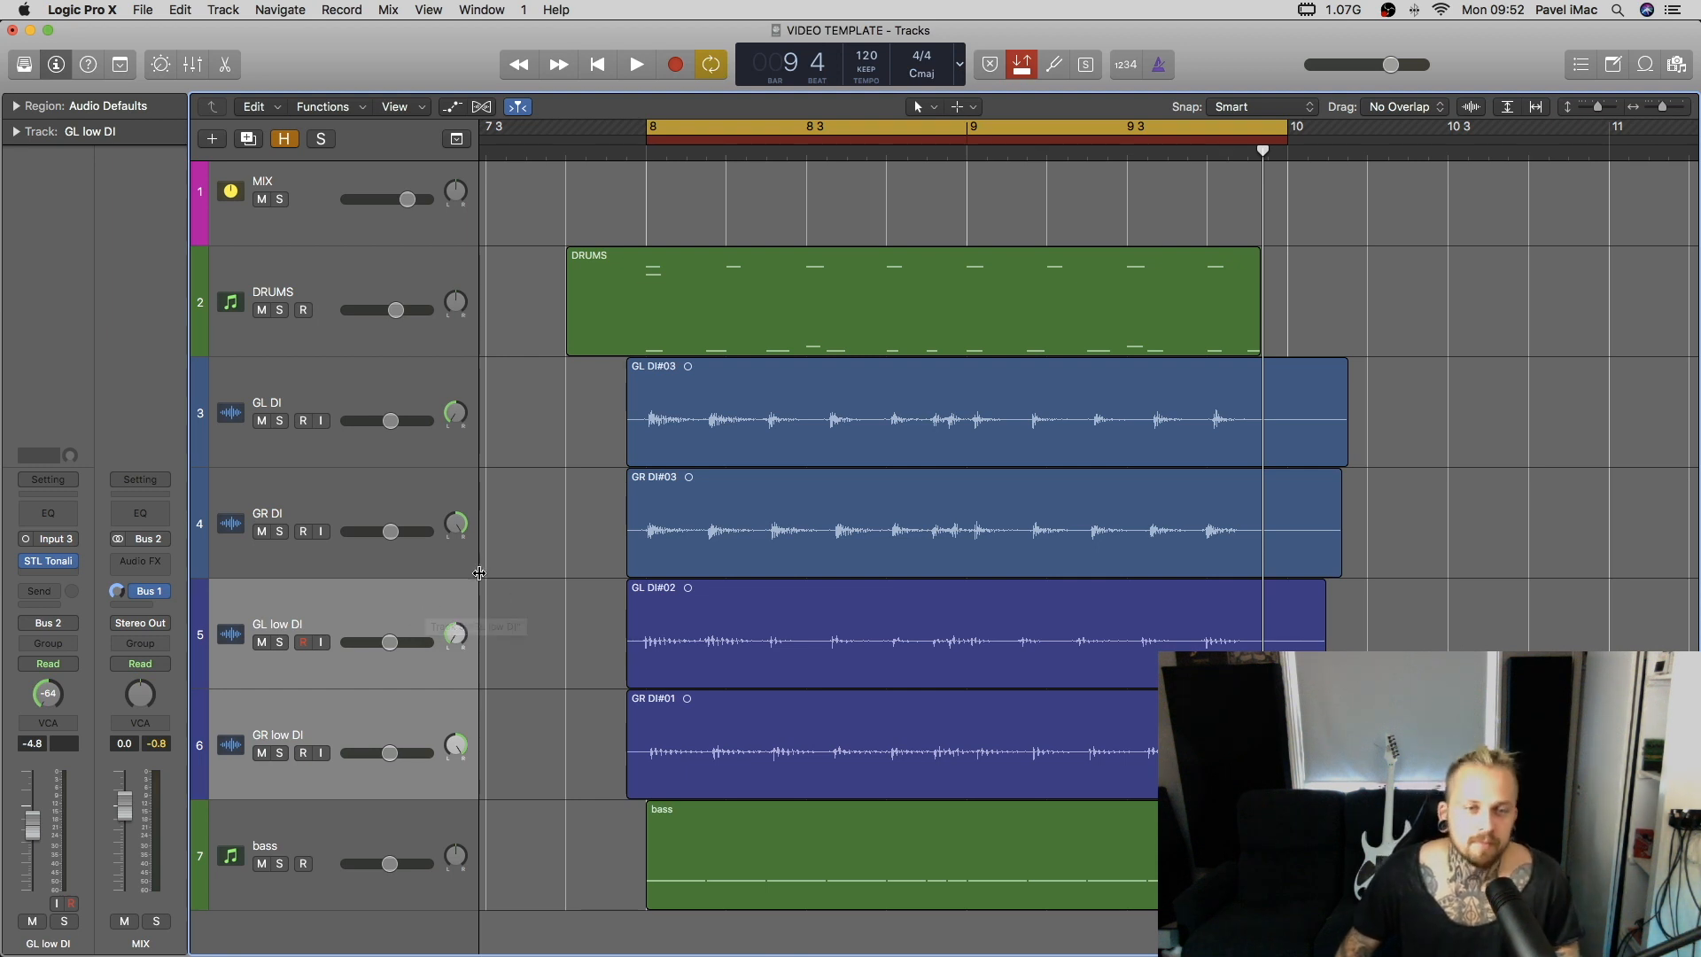
click(286, 647)
key(space)
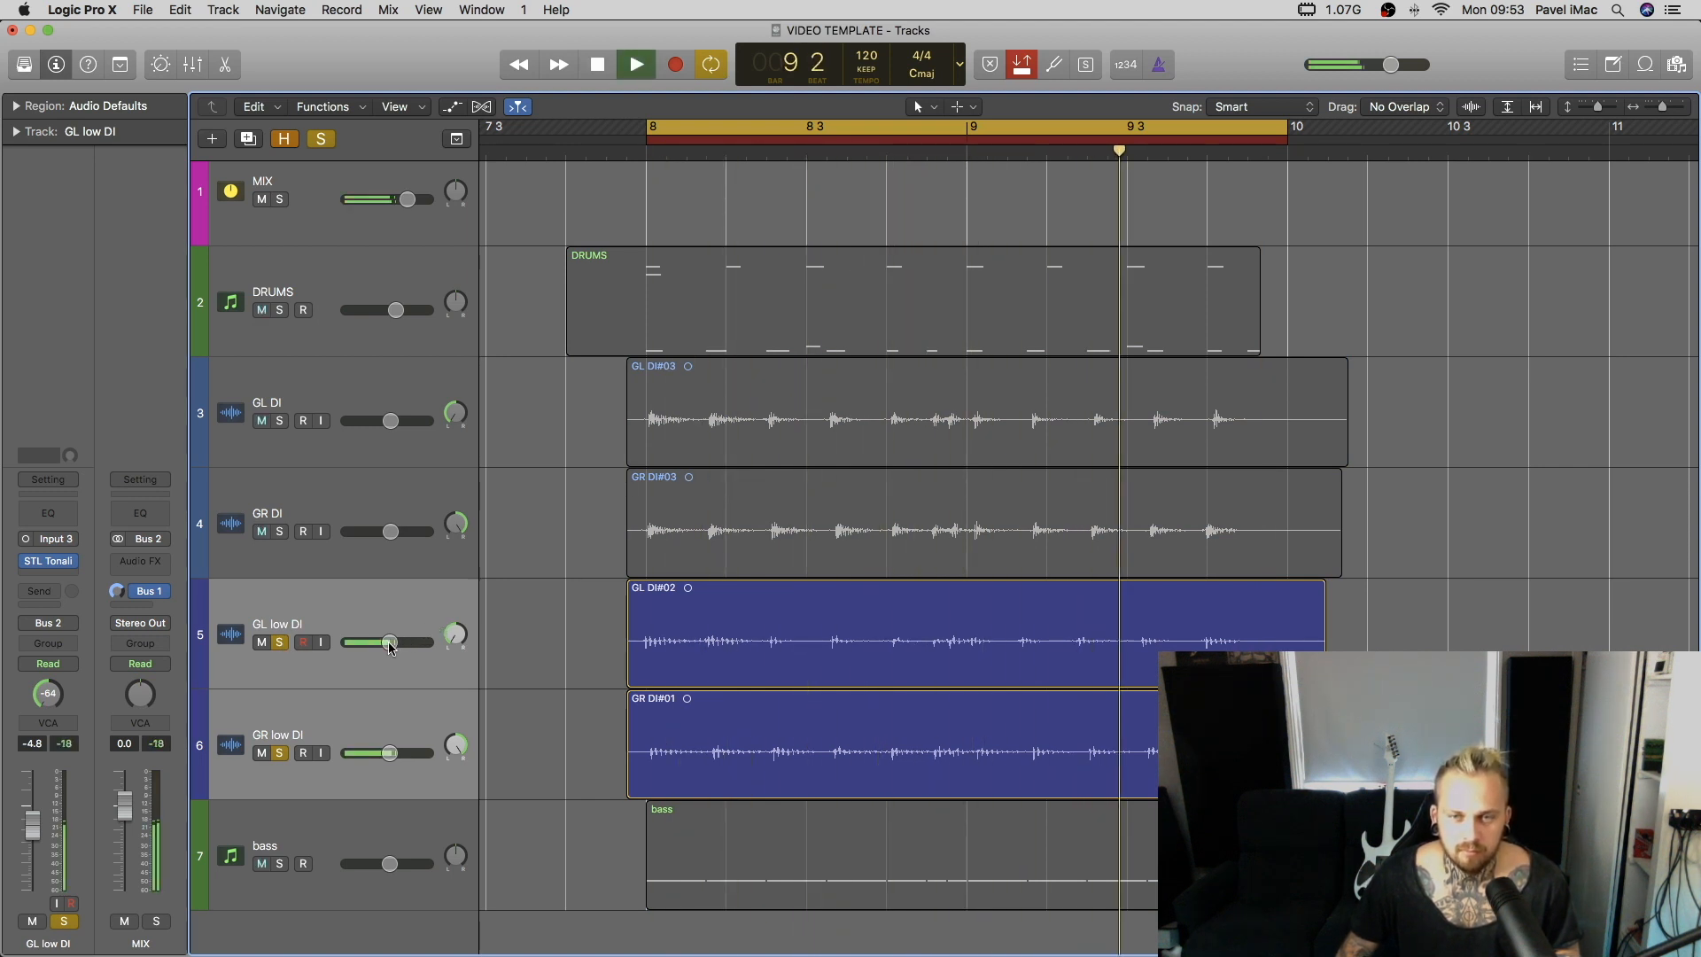
Raise the two soloed low DI tracks to 0.0 dB and listen to them again
key(space)
drag(389, 647, 408, 646)
key(space)
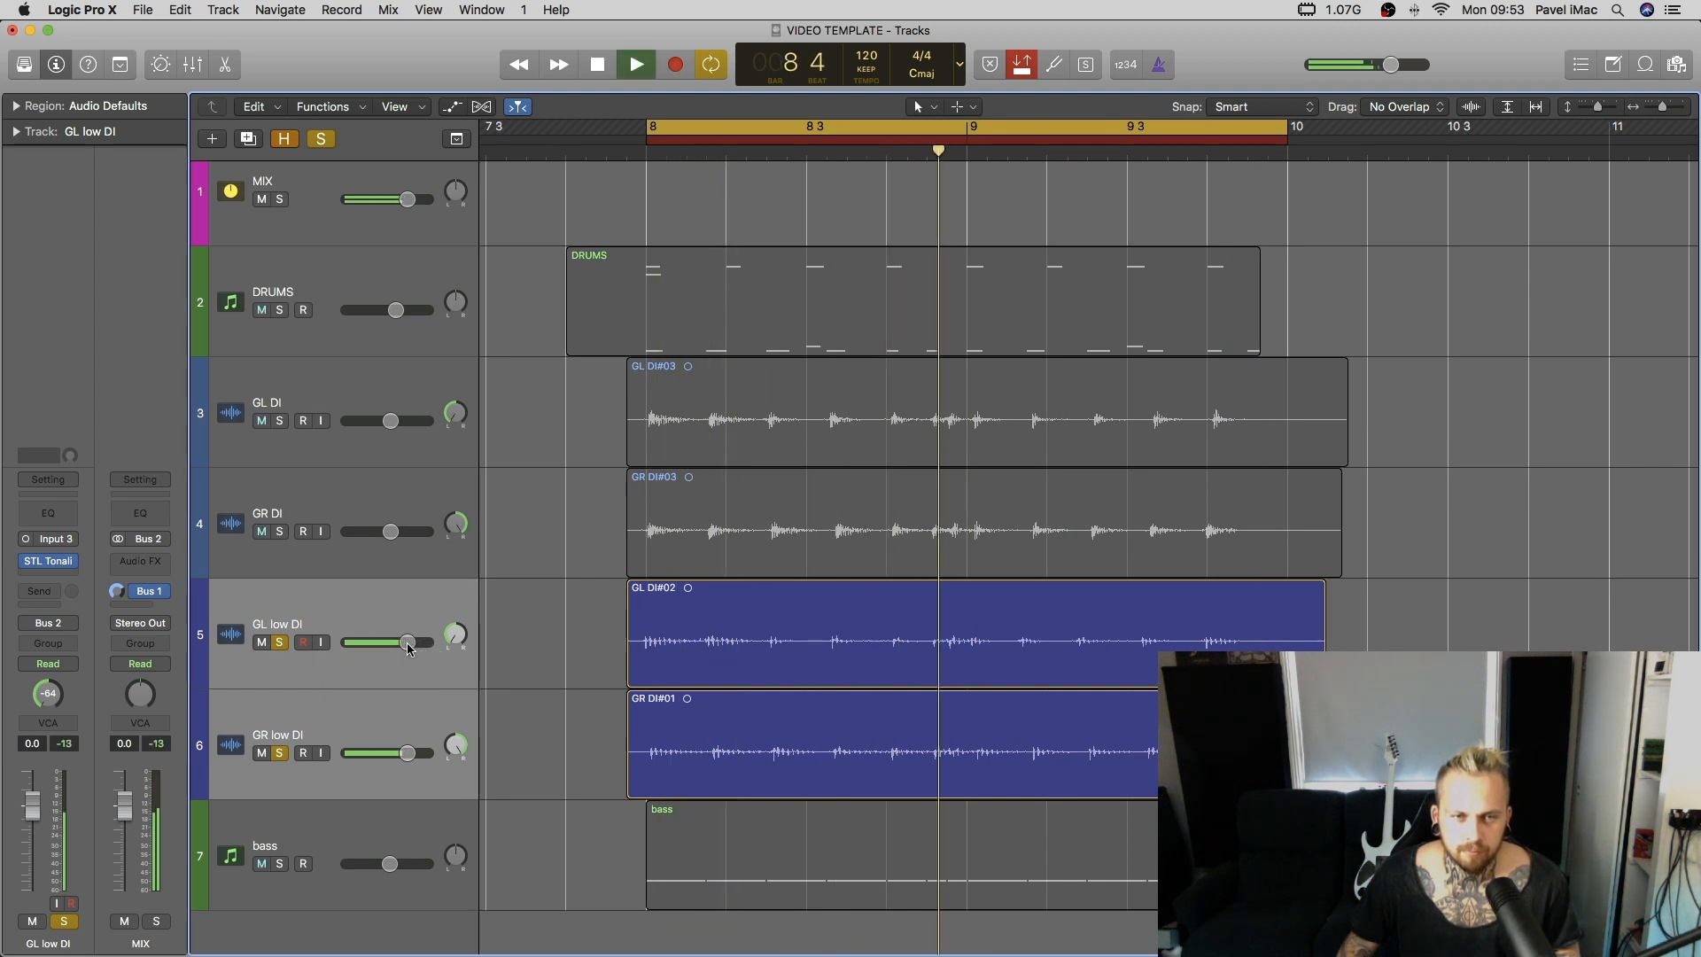
key(space)
Turn off solo on the two low DI tracks and lower their volume to -4.9 dB
click(279, 641)
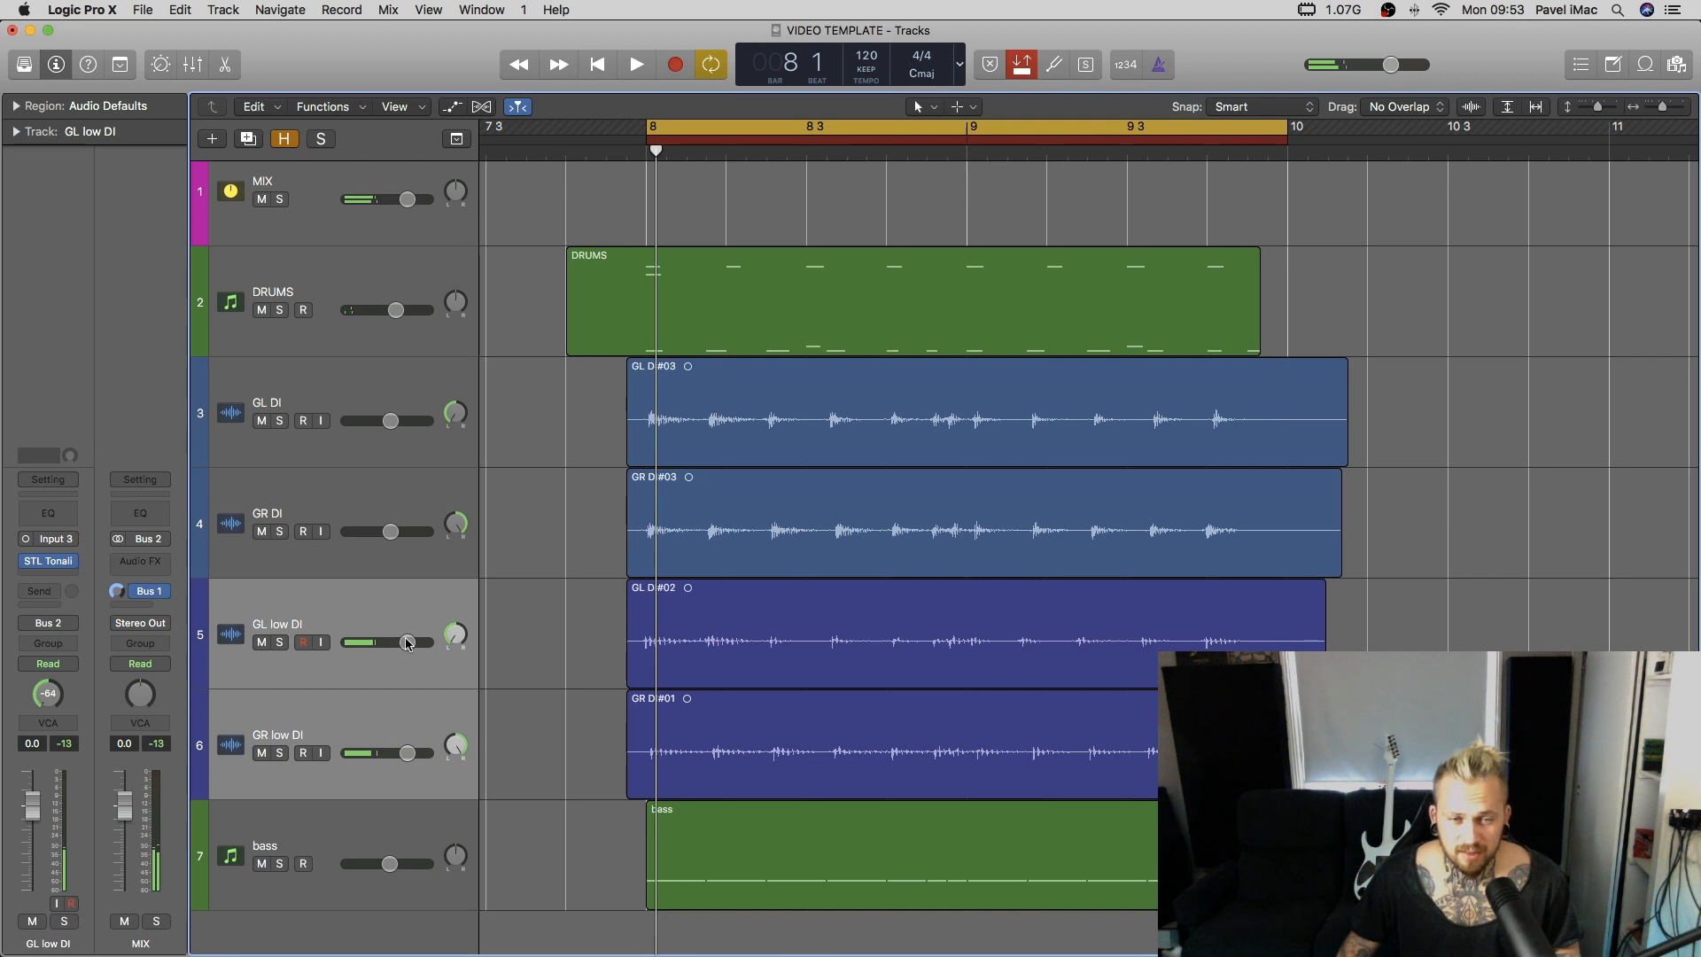
drag(408, 643, 401, 642)
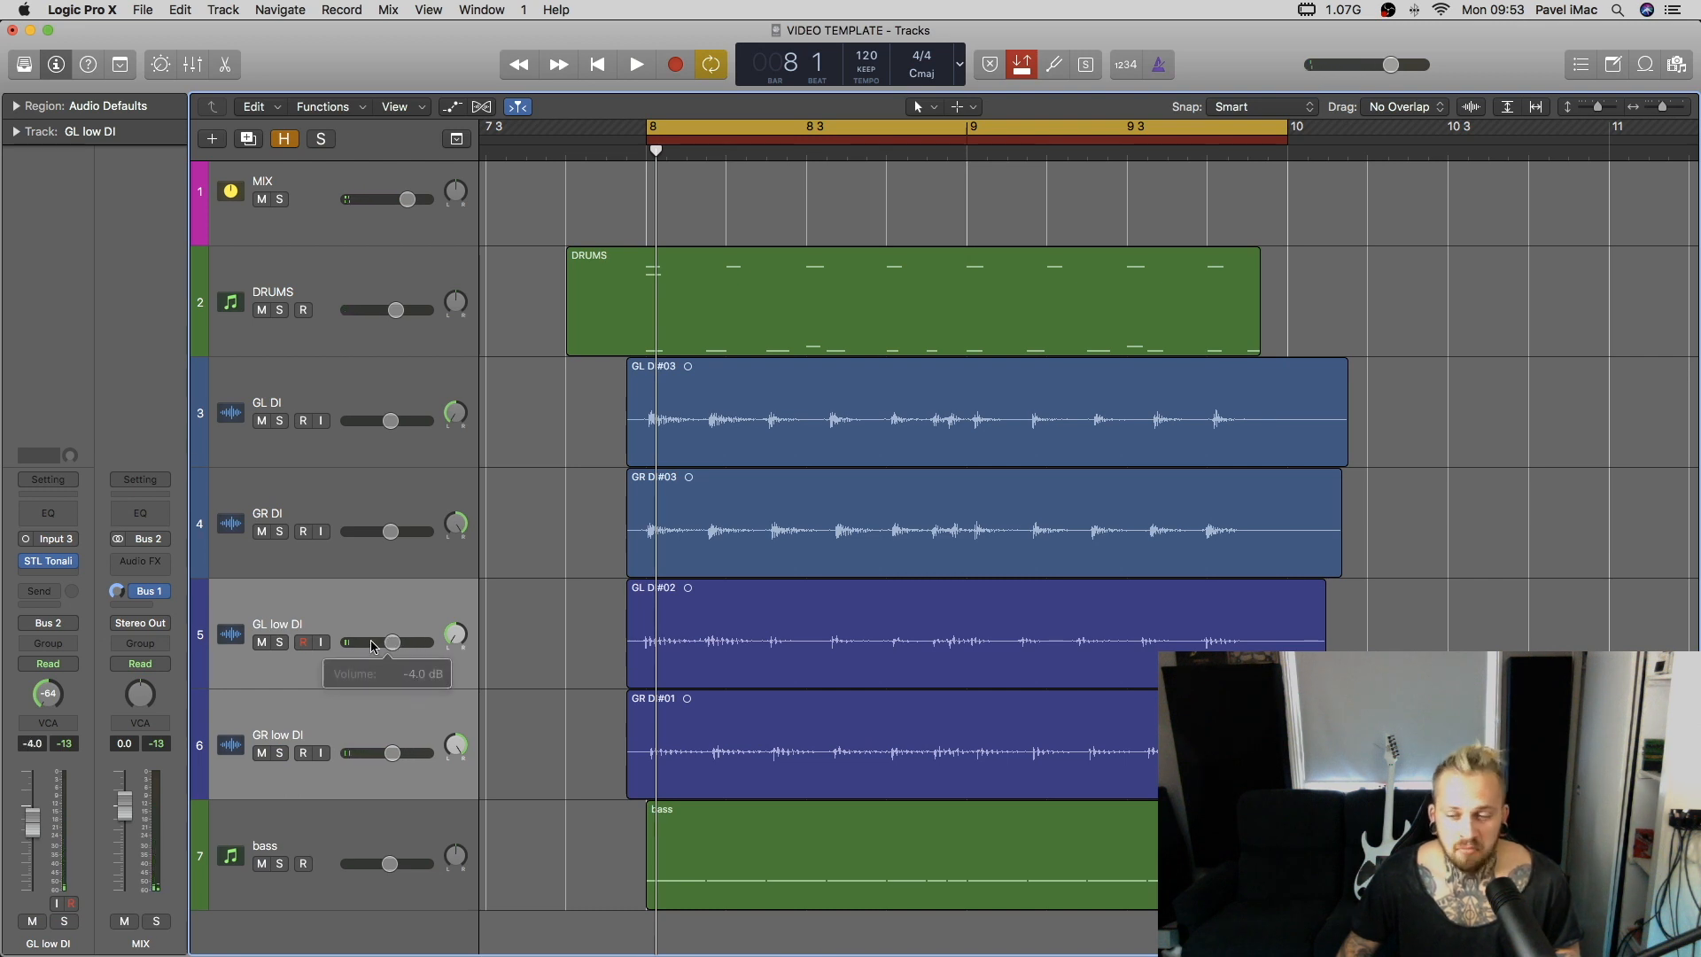
drag(393, 644, 389, 645)
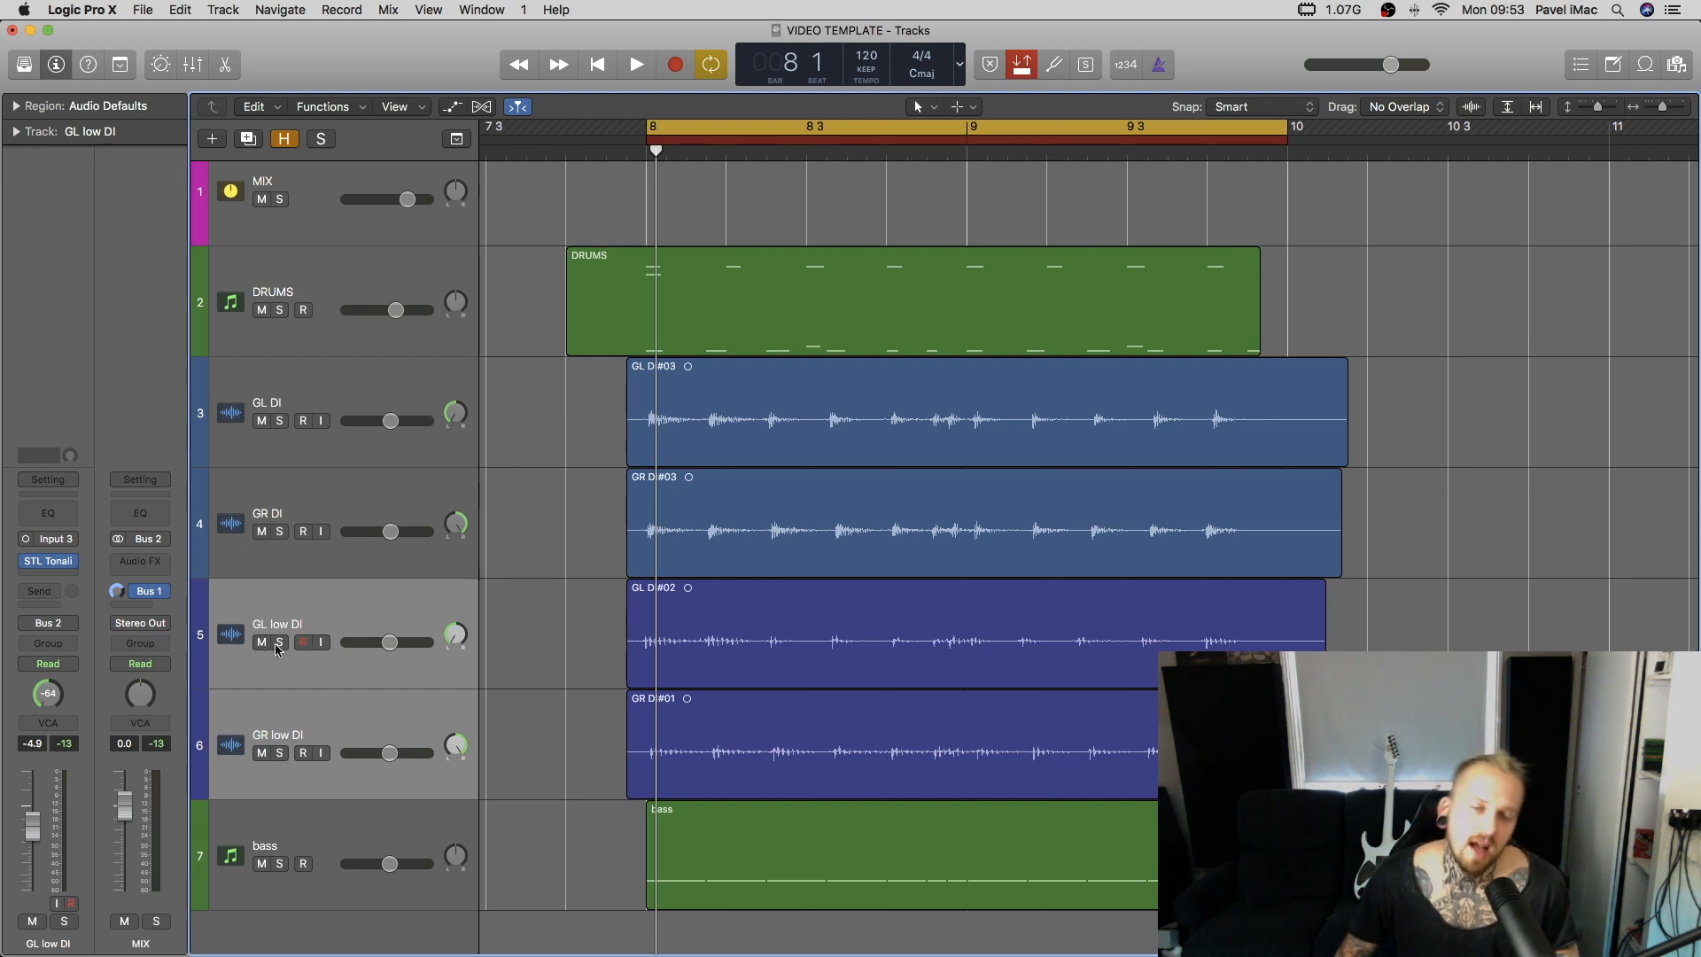
Compare the looped riff with the two low DI tracks muted and unmuted, leaving them unmuted at -4.8 dB
drag(261, 649, 262, 752)
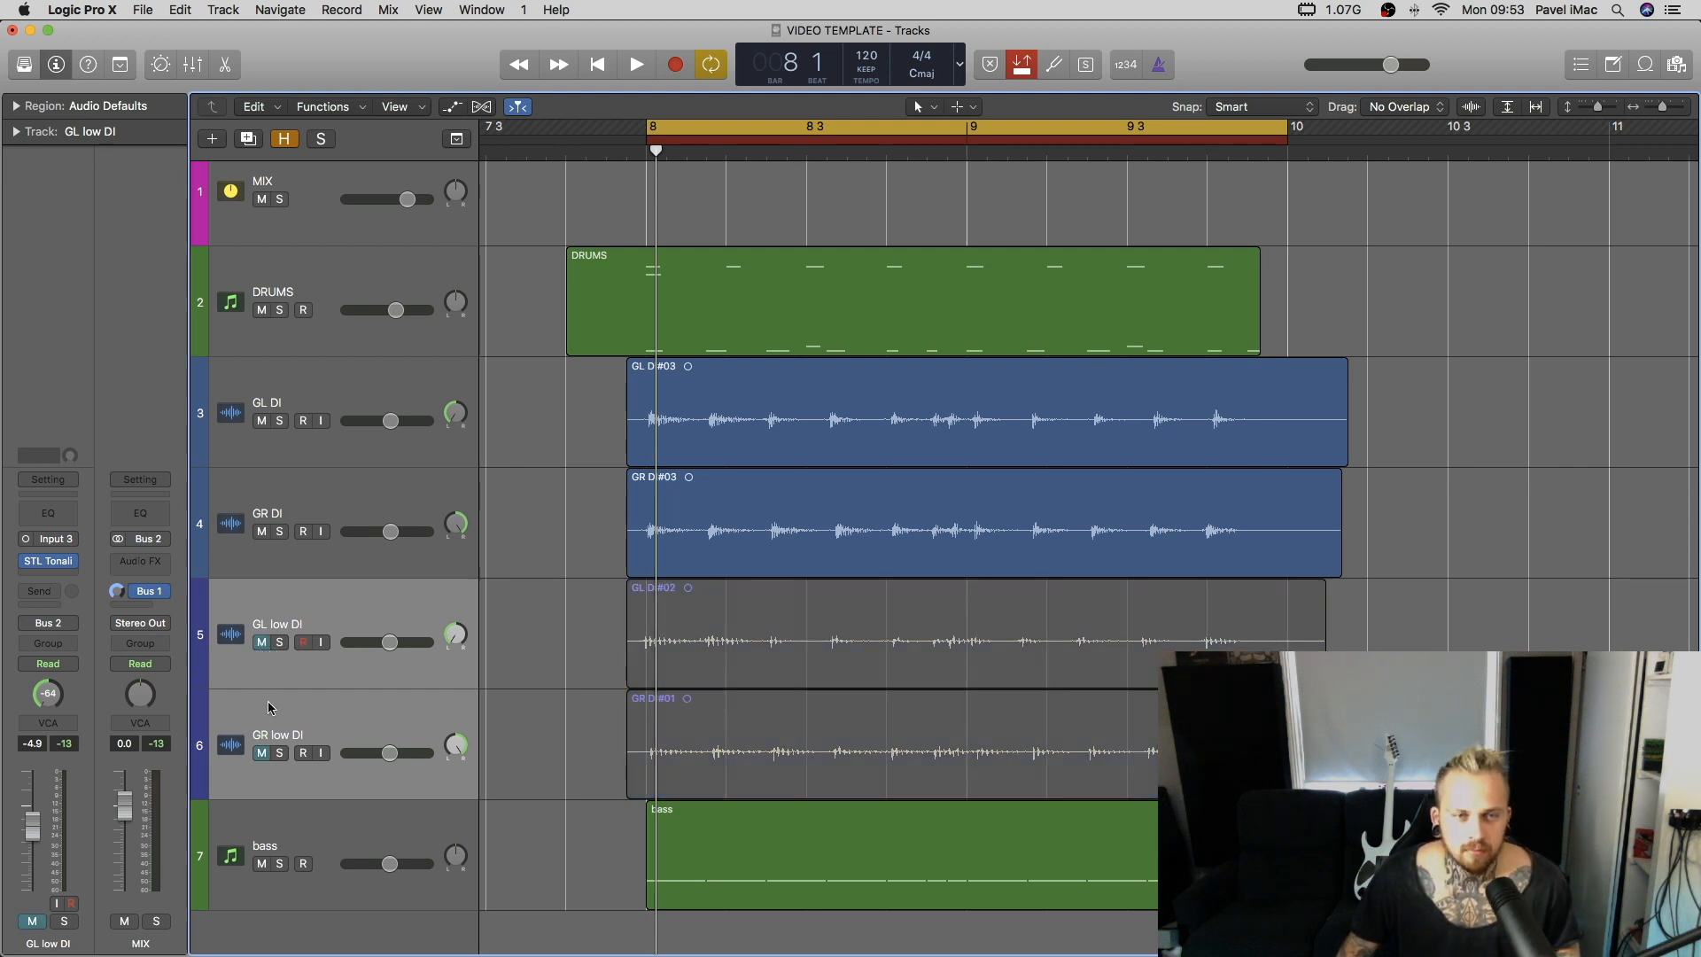
key(space)
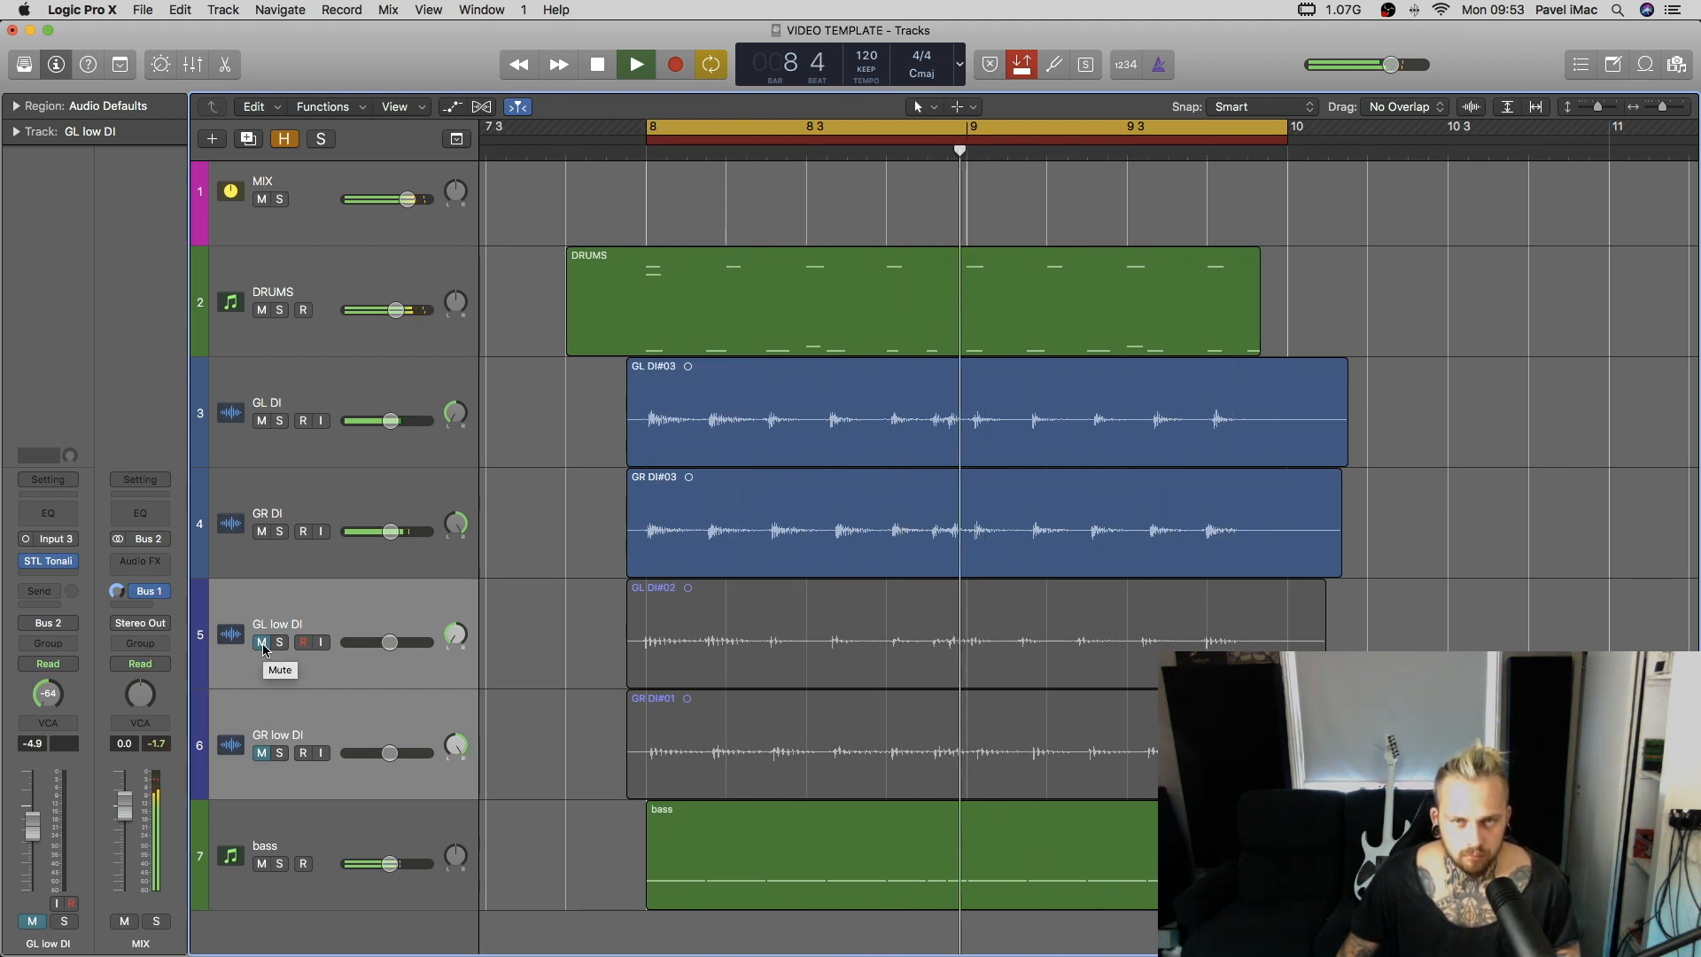
click(261, 641)
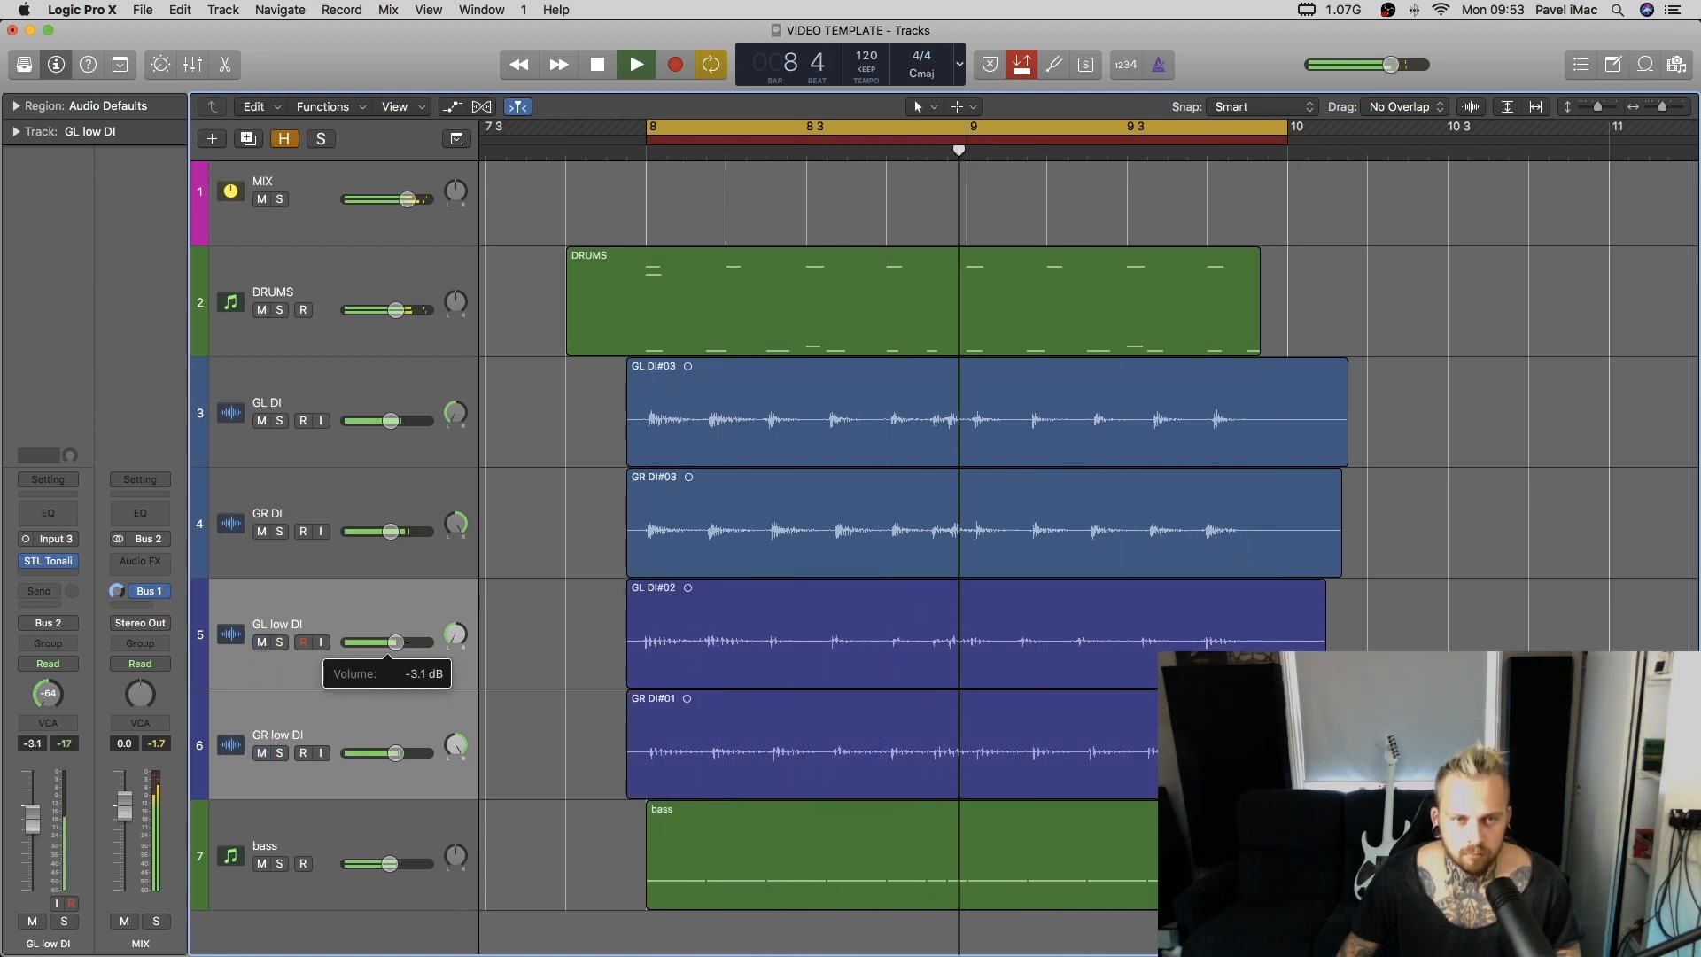
click(263, 643)
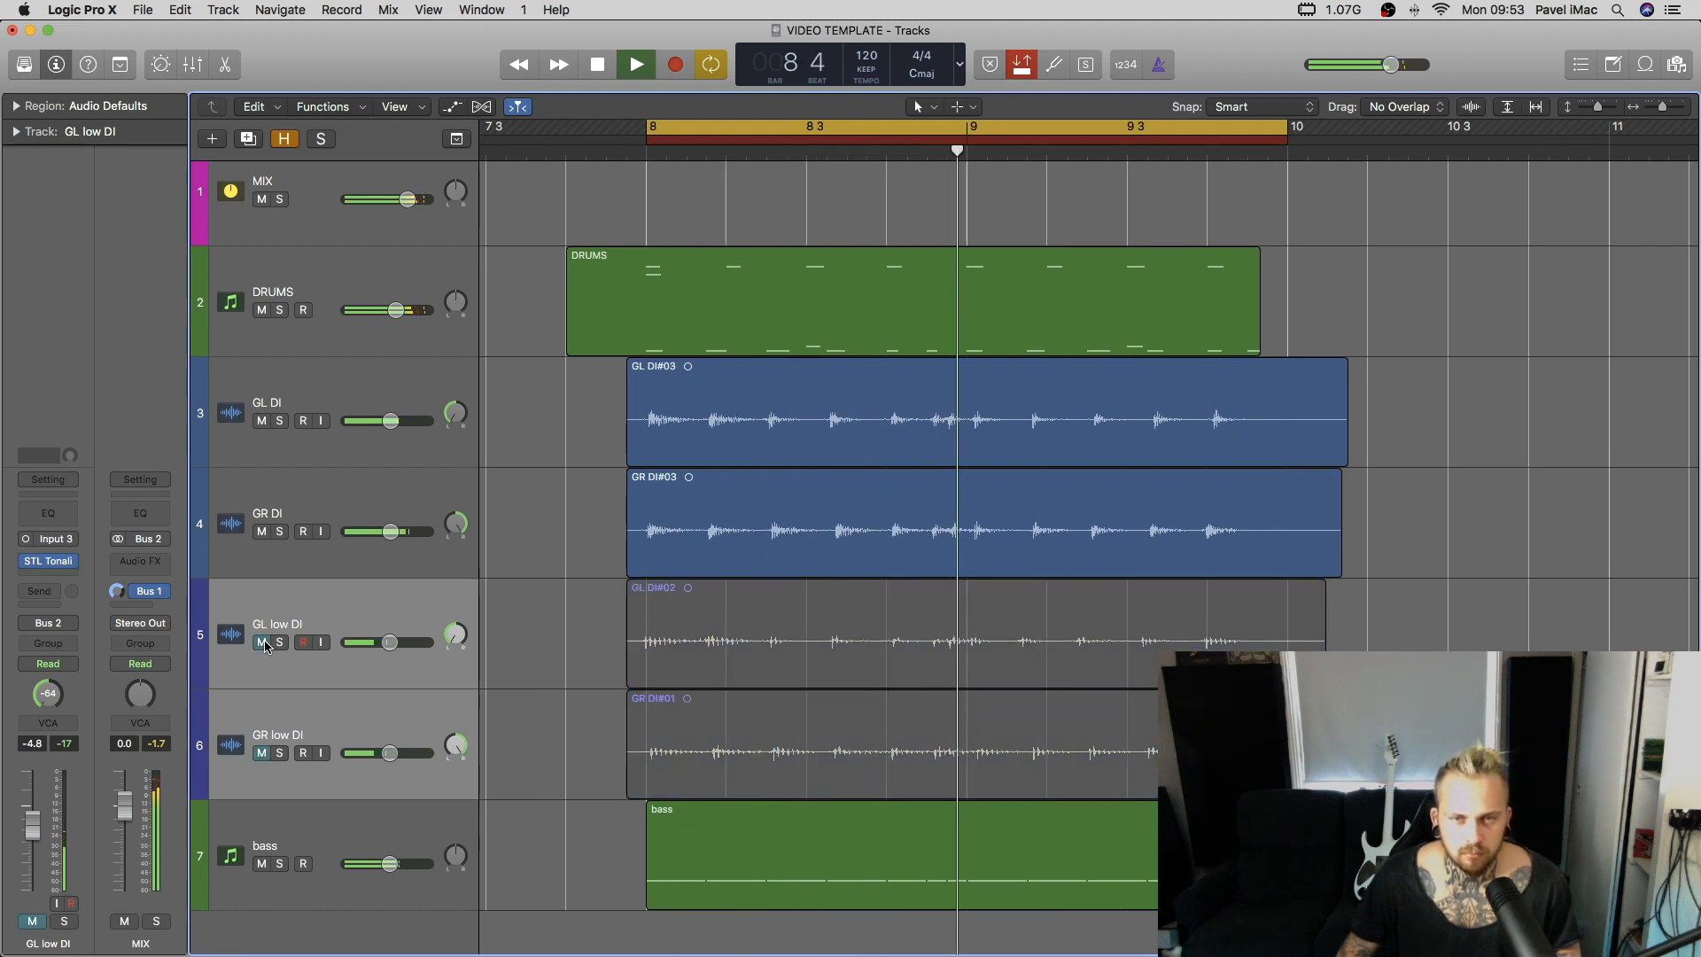
click(263, 643)
key(space)
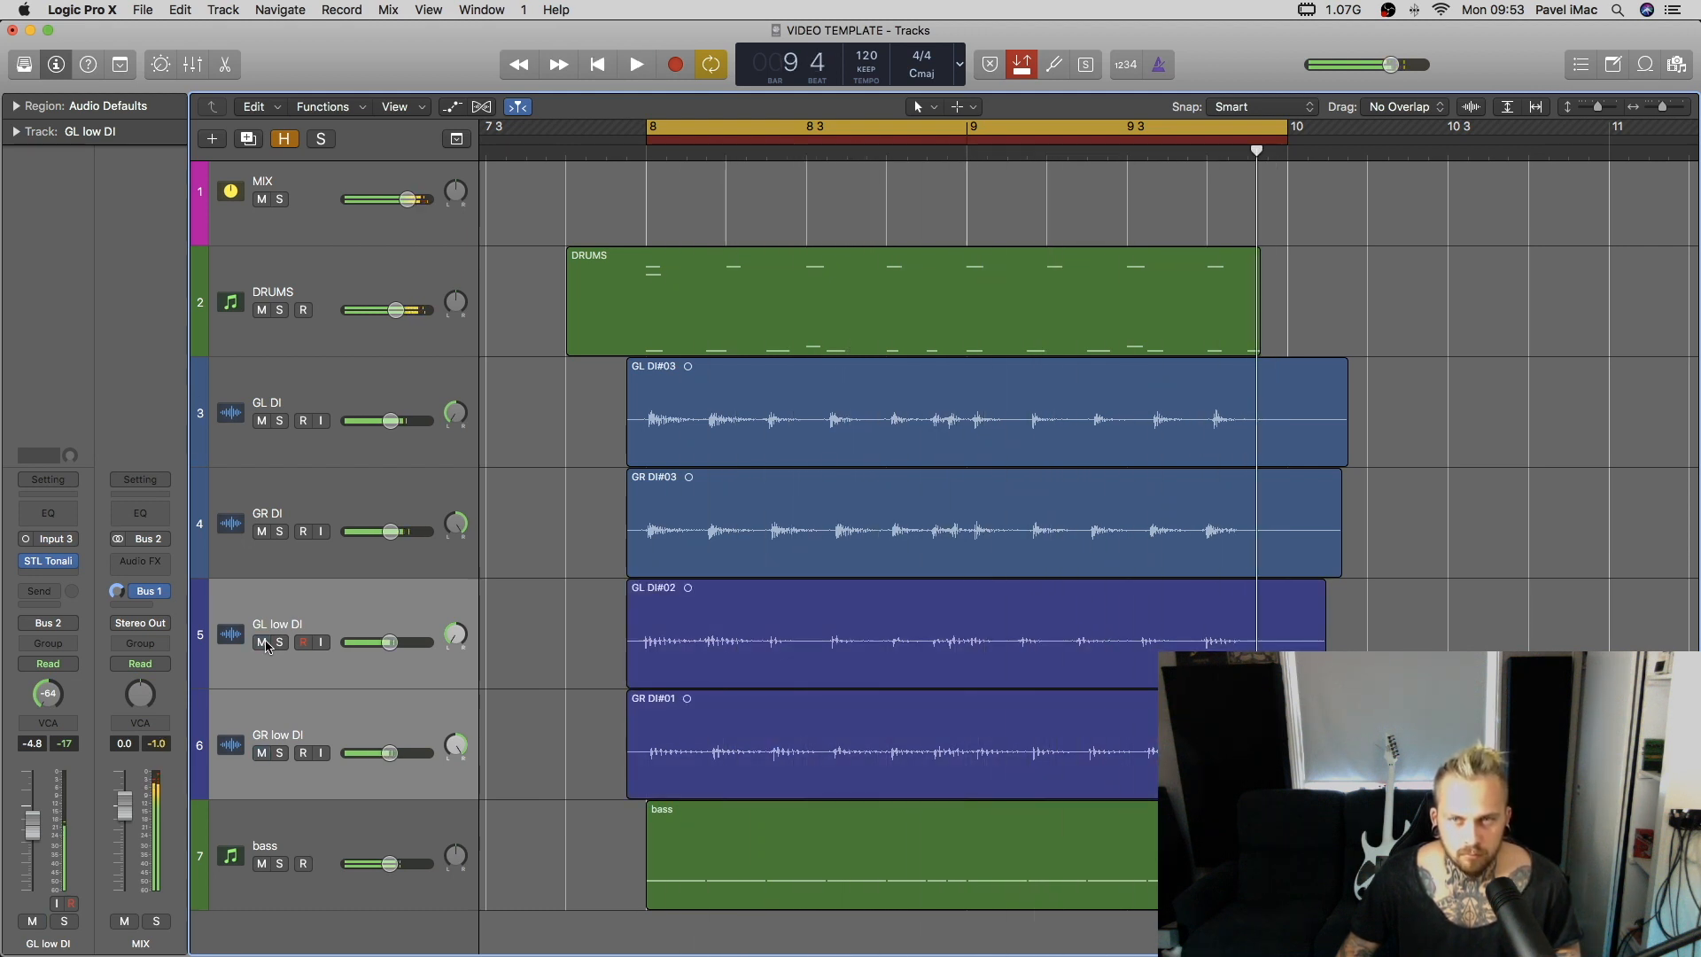